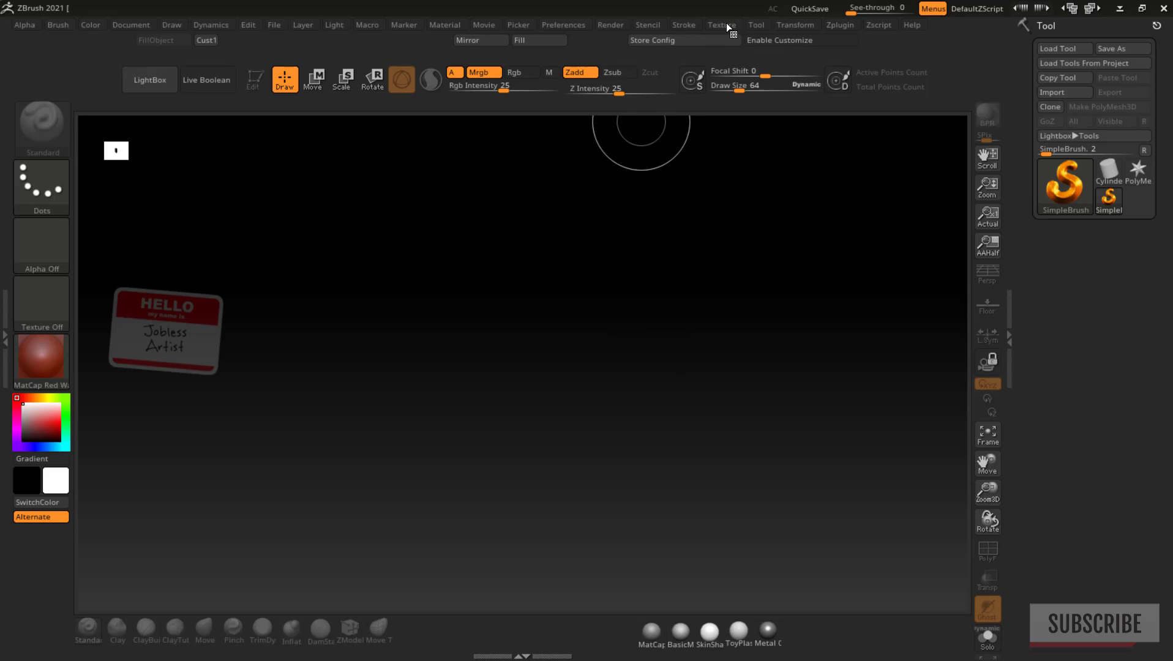
Add the copper teapot photo texture to Spotlight as a reference image
click(721, 25)
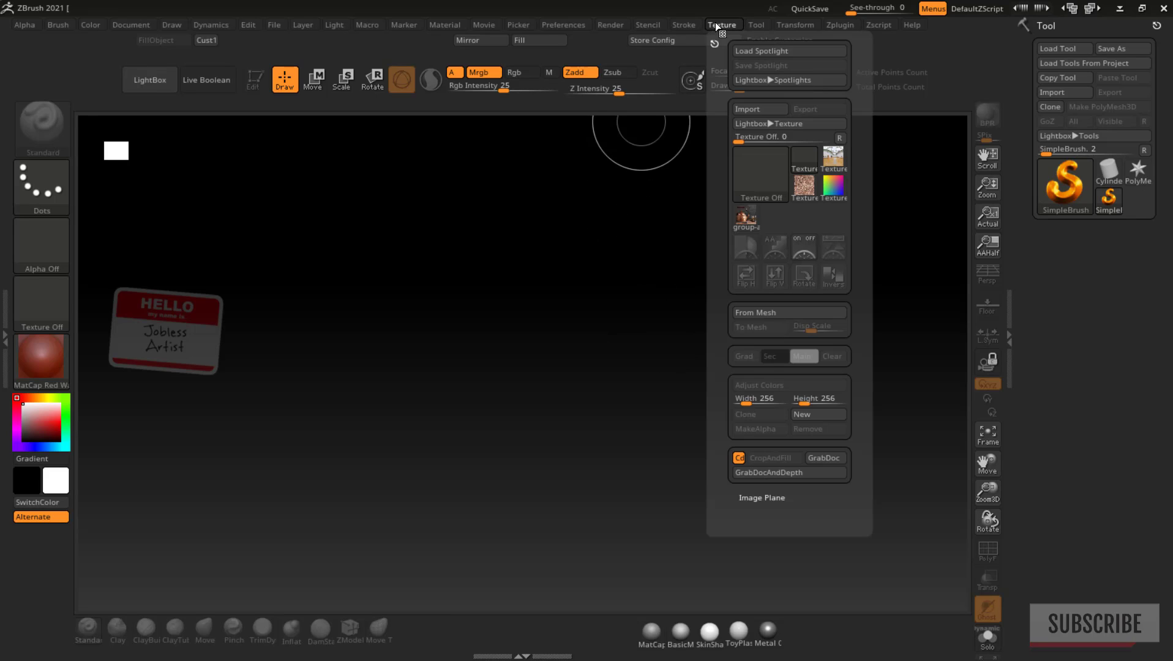
click(746, 217)
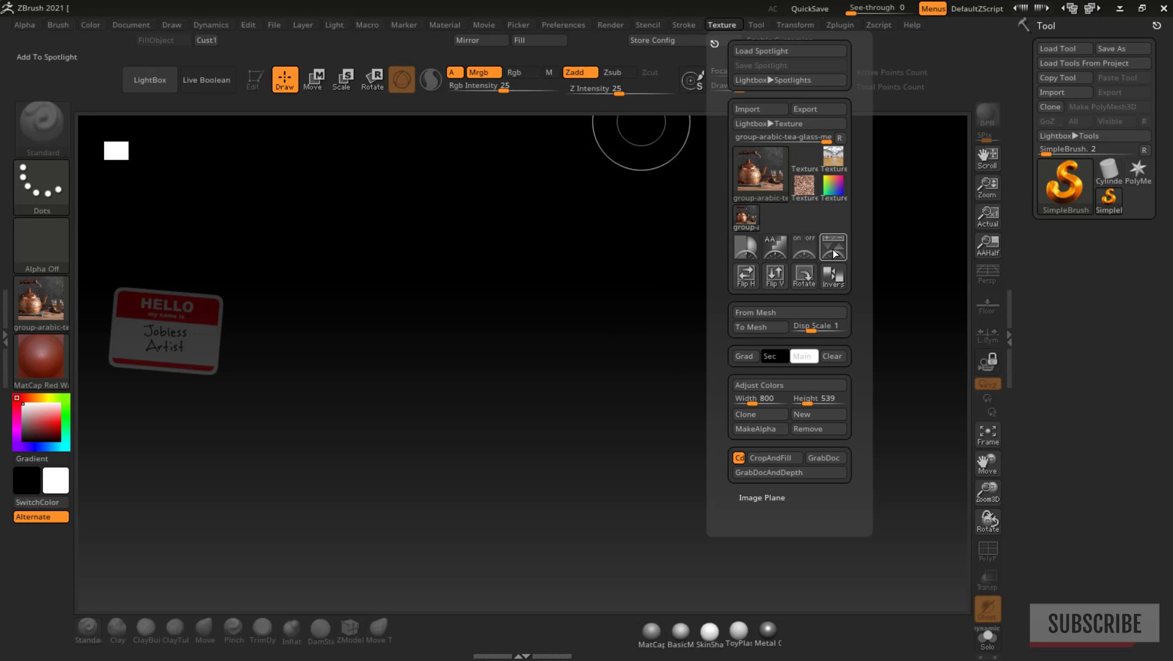
click(834, 253)
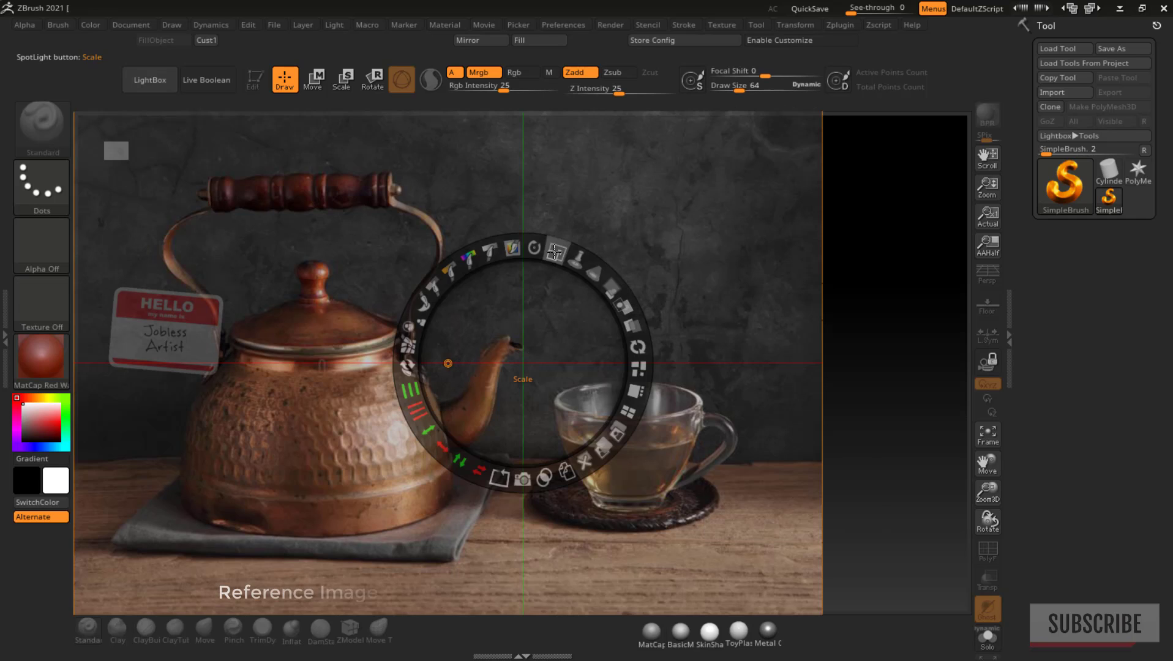
Scale down the teapot reference, adjust its opacity, move it to the canvas's upper-left corner, and leave Spotlight editing
drag(554, 252, 479, 256)
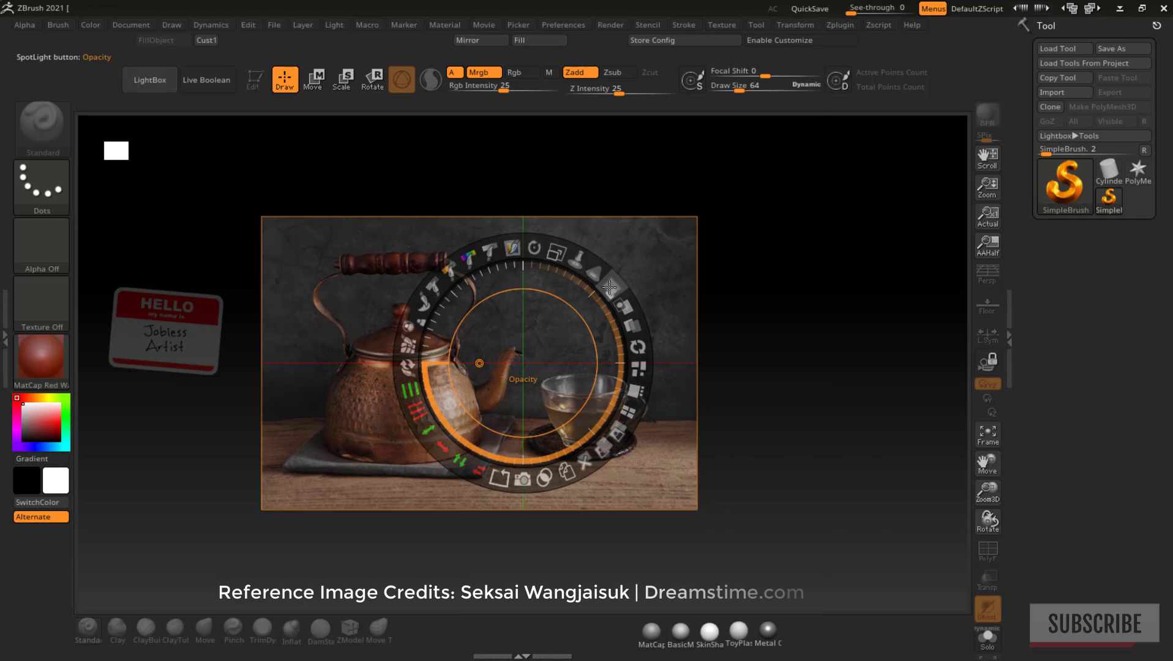
drag(609, 288, 502, 433)
drag(556, 251, 497, 253)
drag(459, 336, 227, 181)
drag(299, 135, 309, 140)
drag(229, 202, 234, 220)
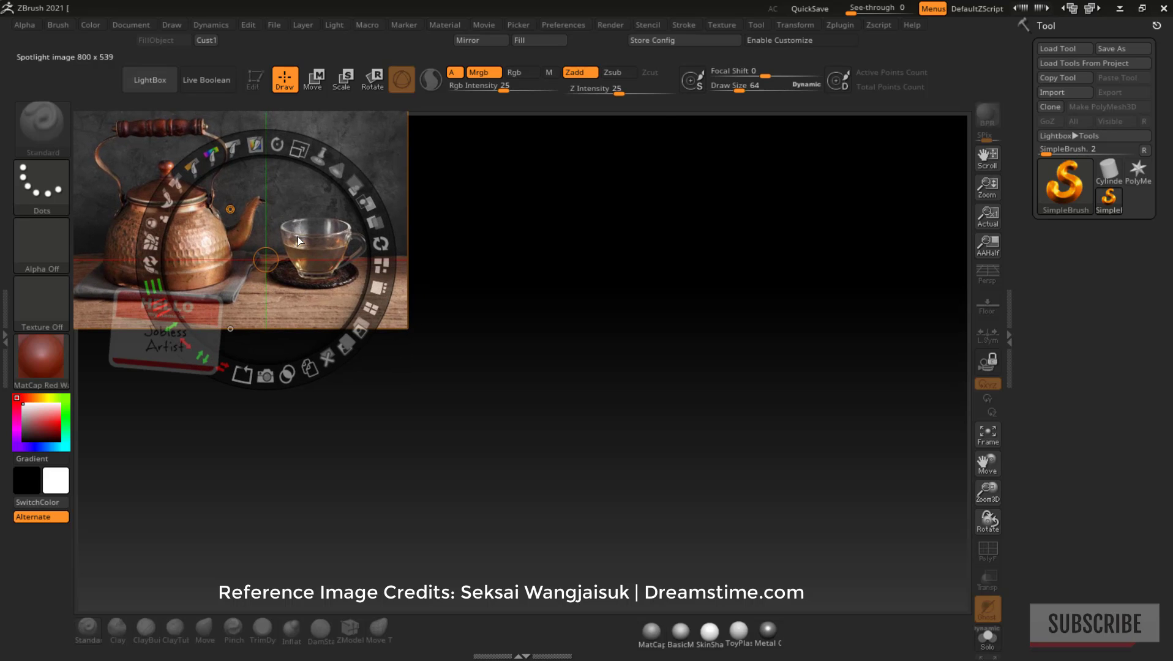
key(z)
Switch off Spotlight projection in the brush's sample settings
click(60, 25)
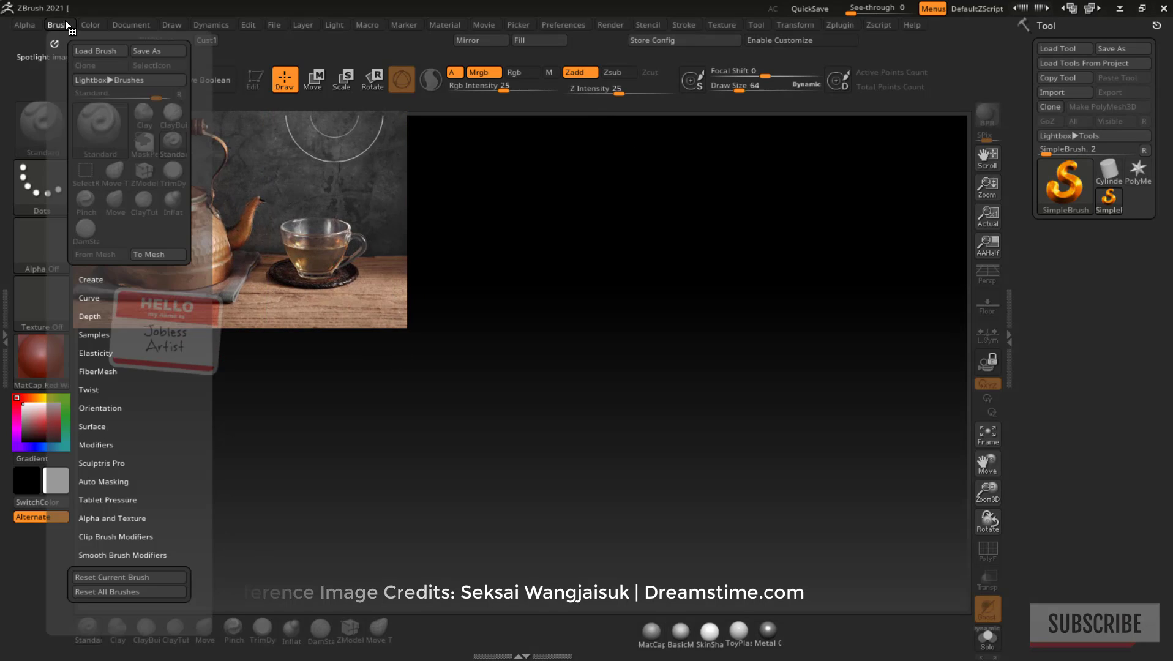
click(101, 340)
click(116, 467)
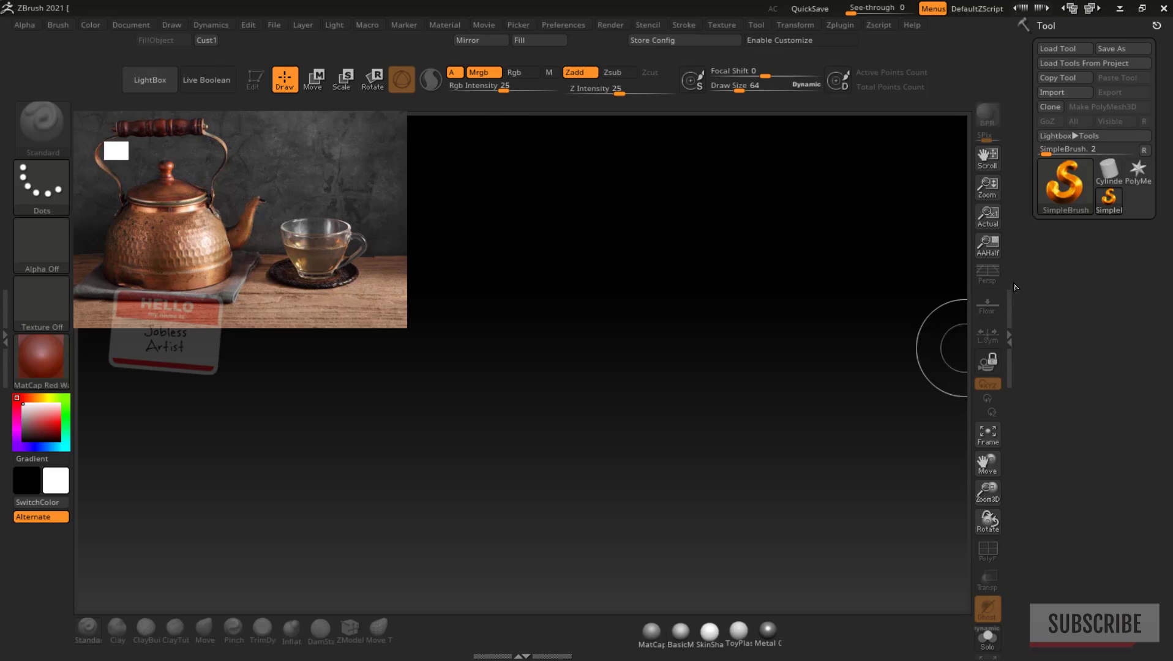
Draw a Sphere3D in the middle of the canvas, enter Edit mode, and convert it to a PolyMesh3D
click(1069, 192)
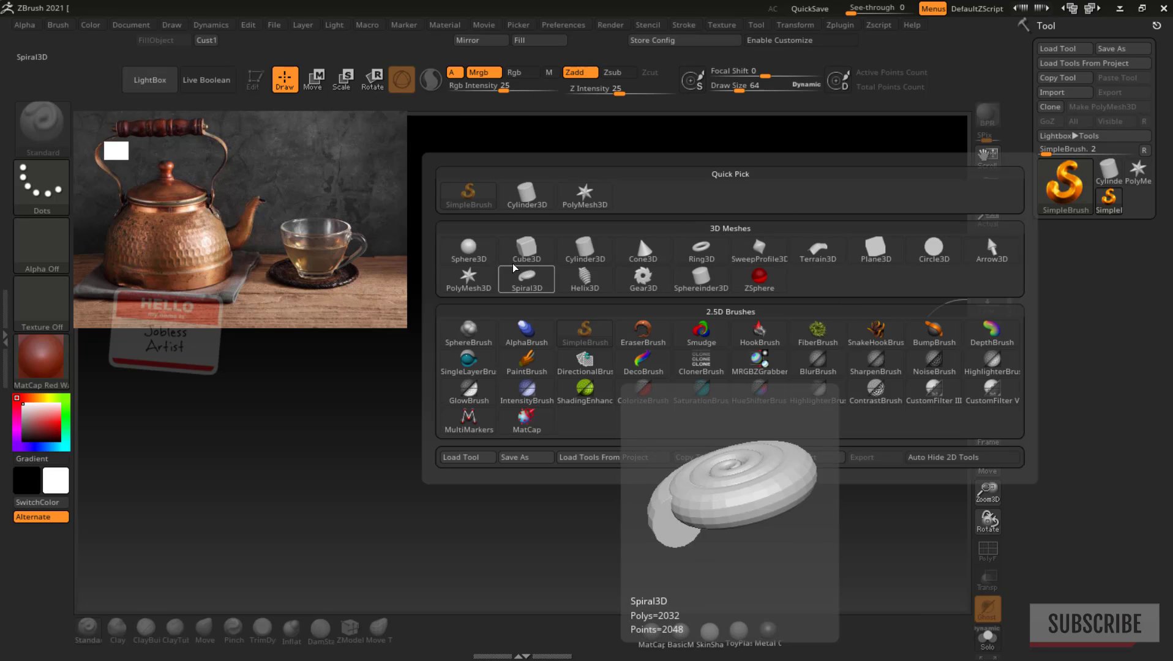
click(468, 251)
drag(593, 326, 652, 493)
key(t)
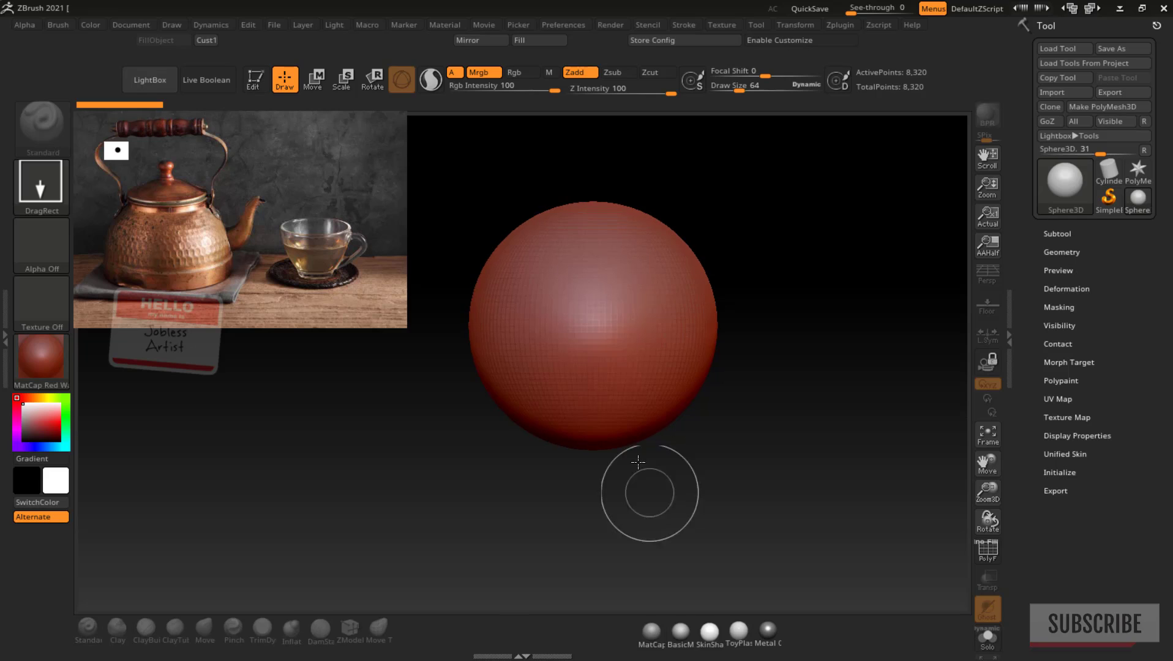
click(257, 83)
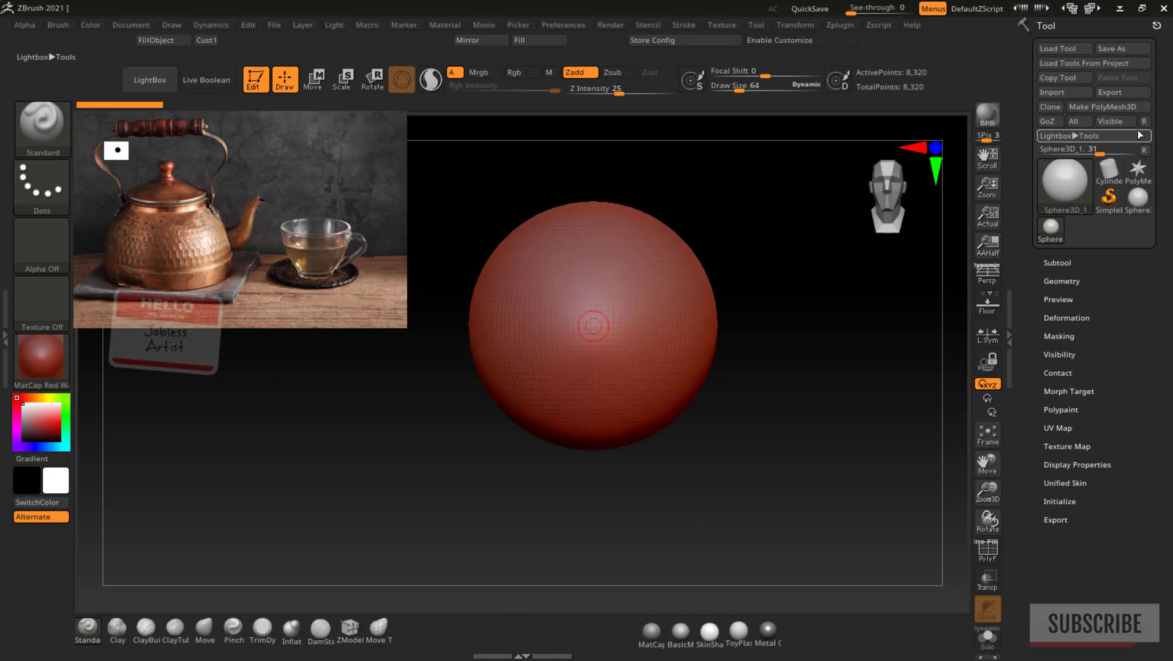
click(1106, 108)
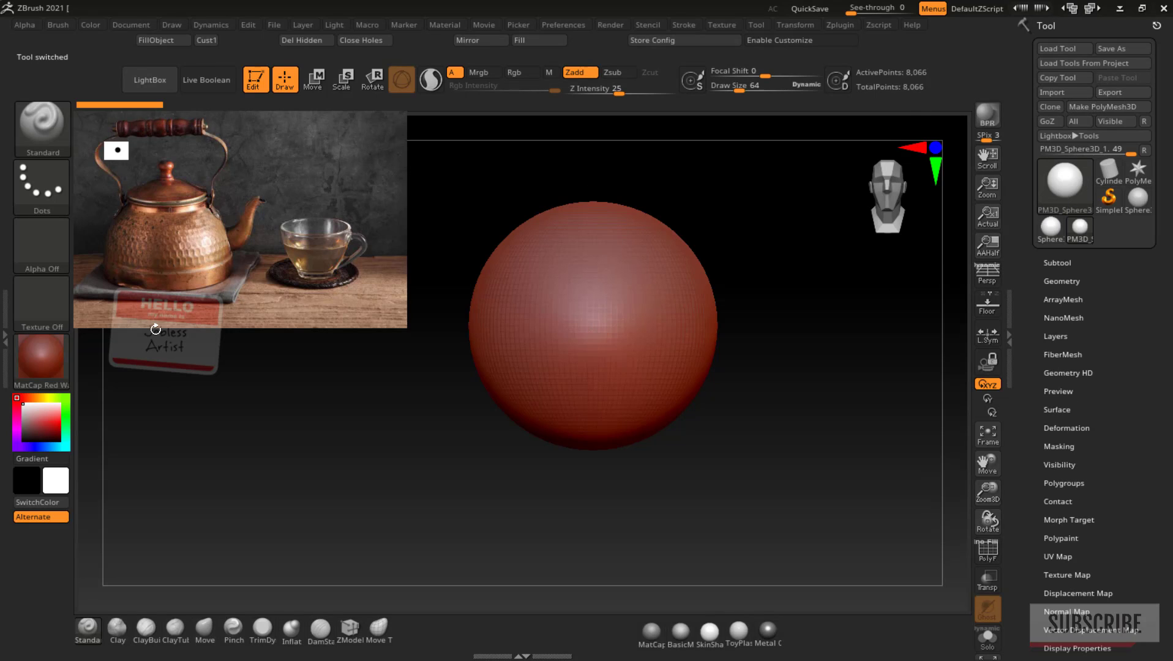
Assign BasicMaterial to the sphere and subdivide it to level 3
click(47, 357)
click(354, 283)
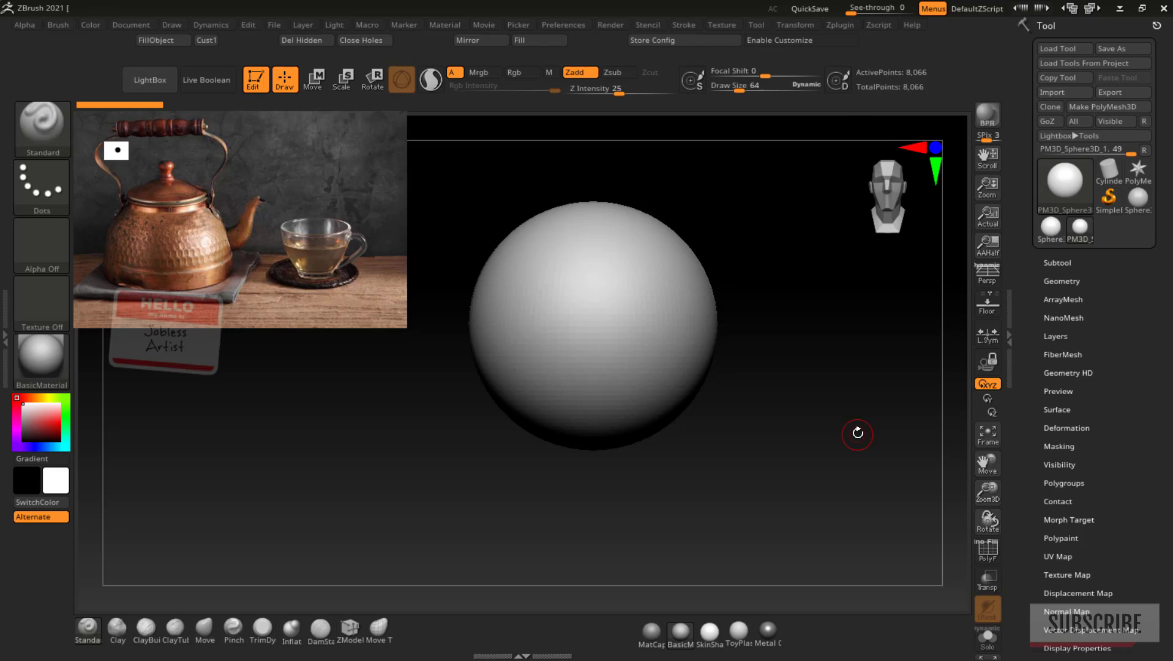
mouse_move(989, 497)
mouse_down()
mouse_move(989, 480)
mouse_move(990, 524)
mouse_up()
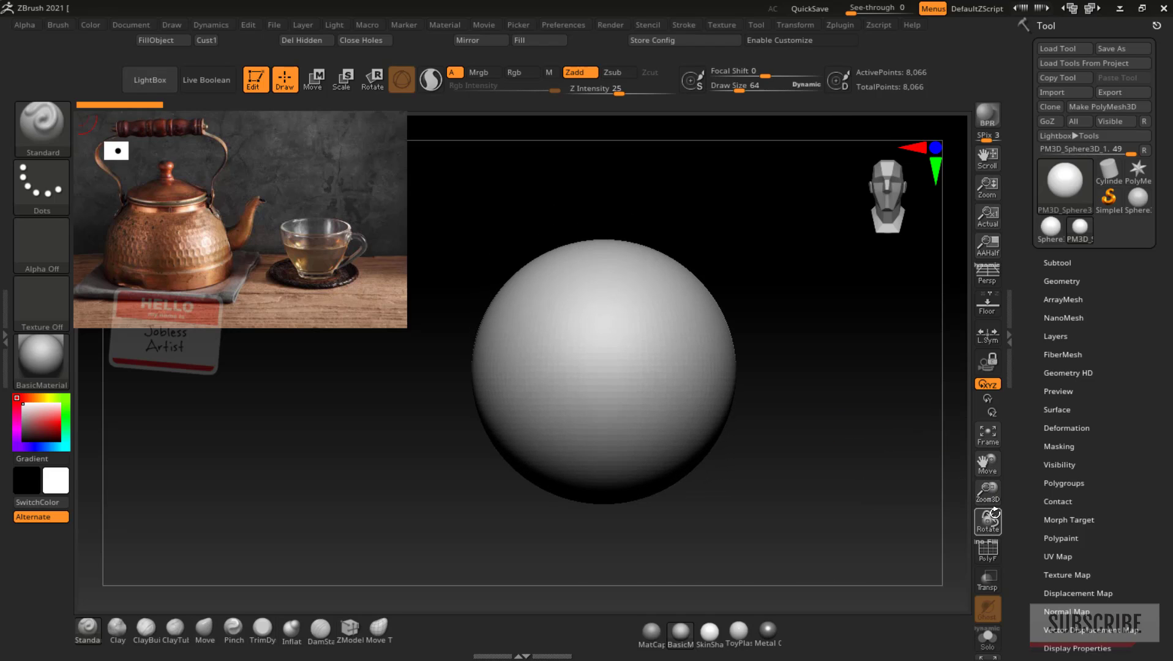
key(ctrl)
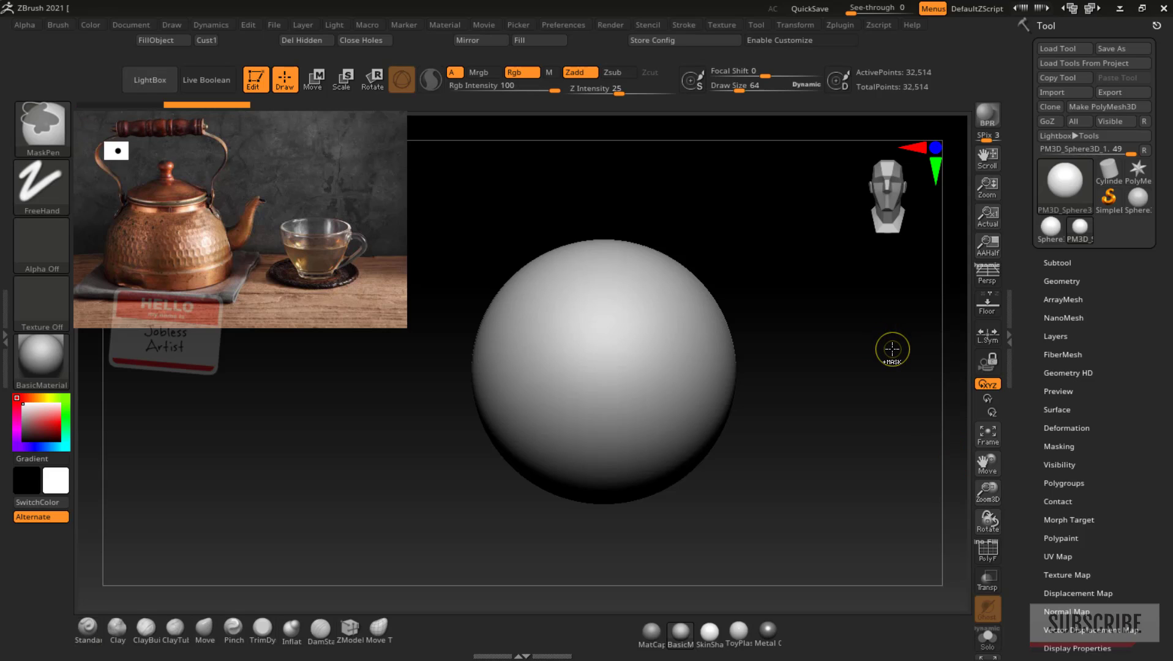
Convert the sphere to DynaMesh at resolution 160 without freezing subdivision levels
click(1063, 281)
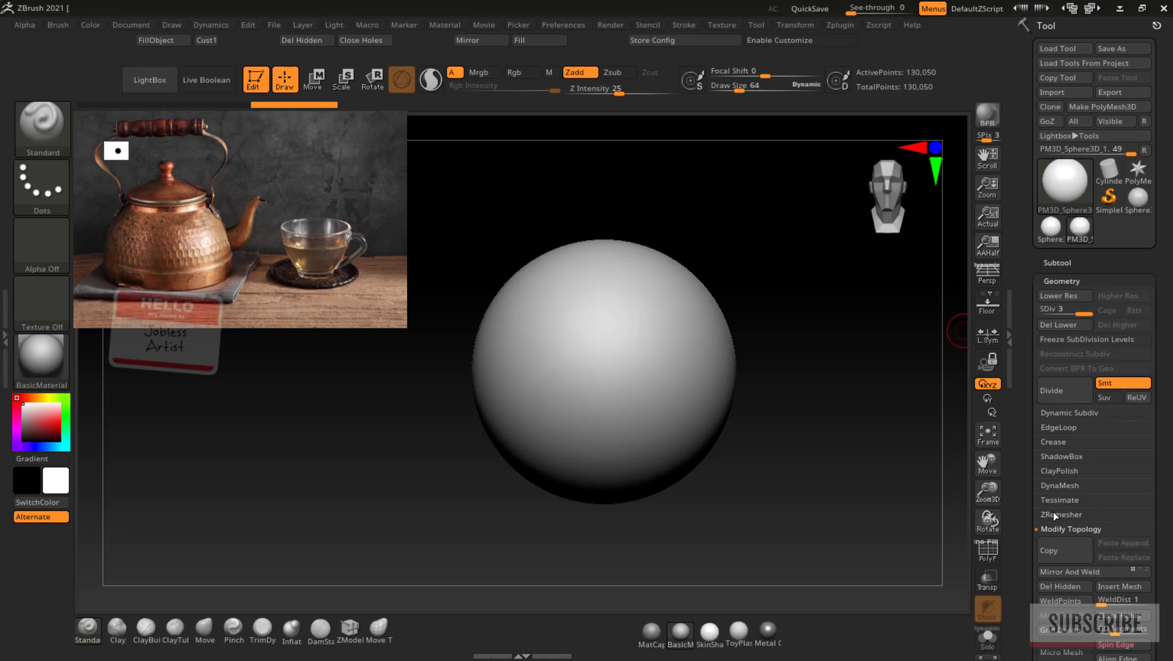
click(1061, 485)
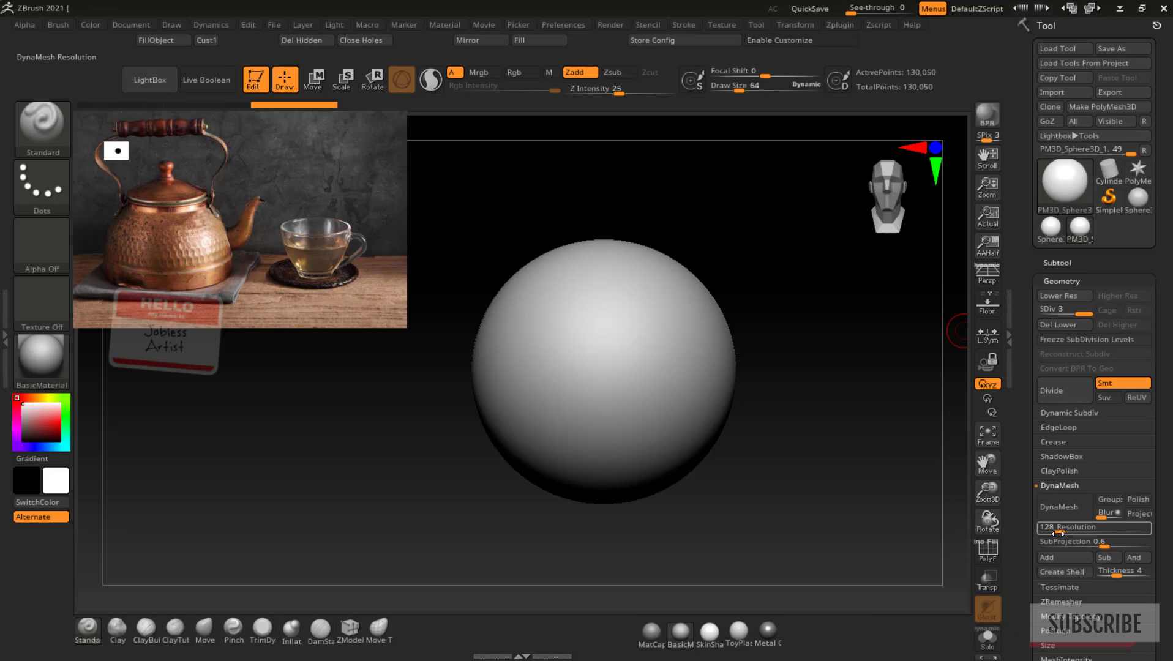
drag(1059, 533, 1066, 533)
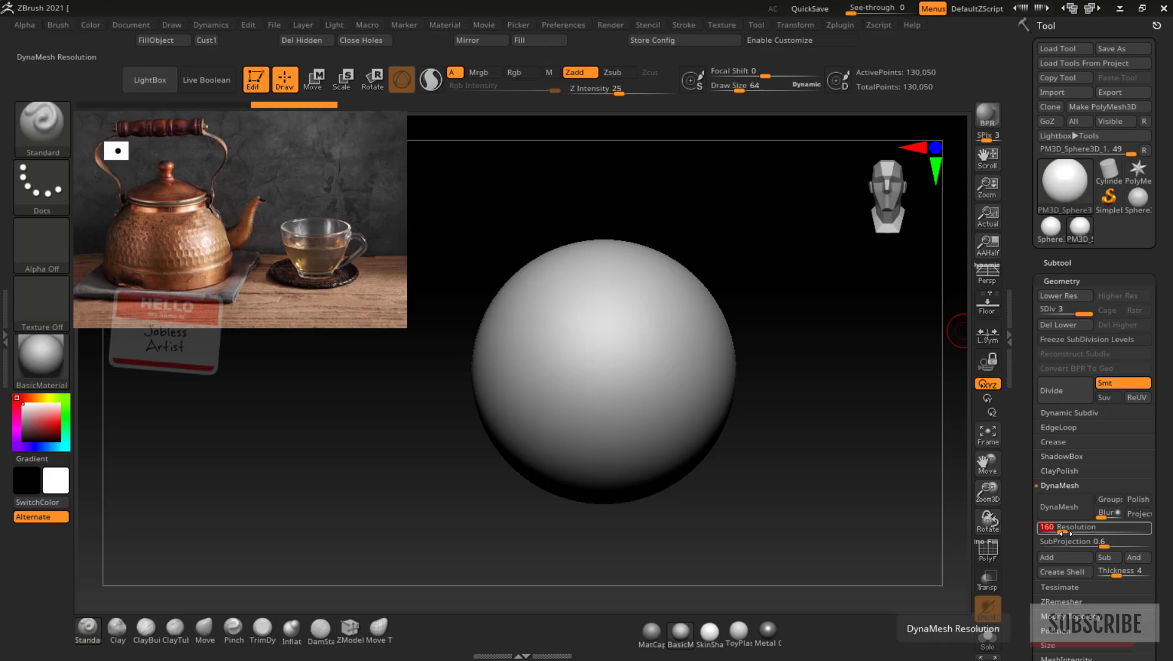
click(1070, 511)
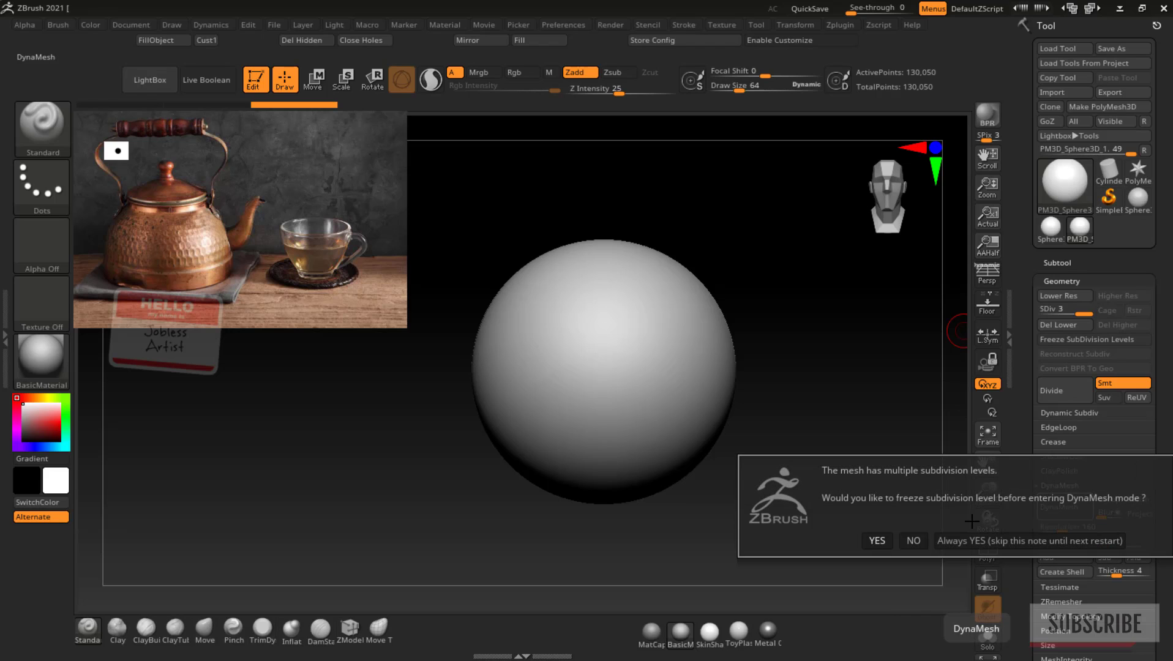
click(913, 541)
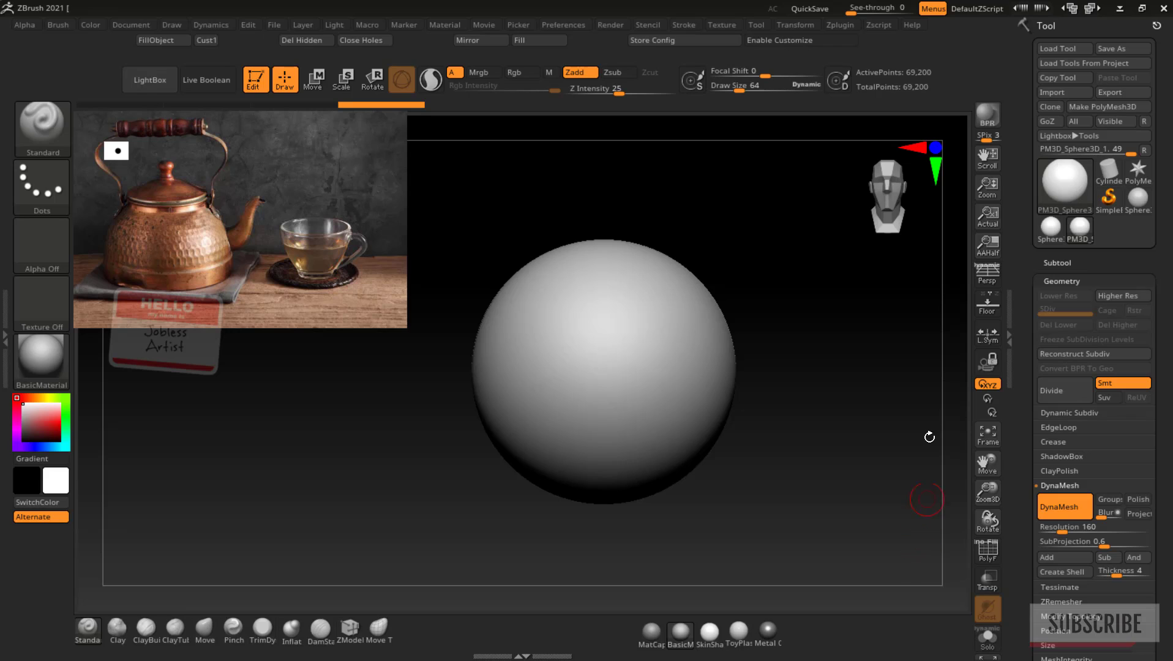
key(shift)
key(shift+f)
key(shift+f)
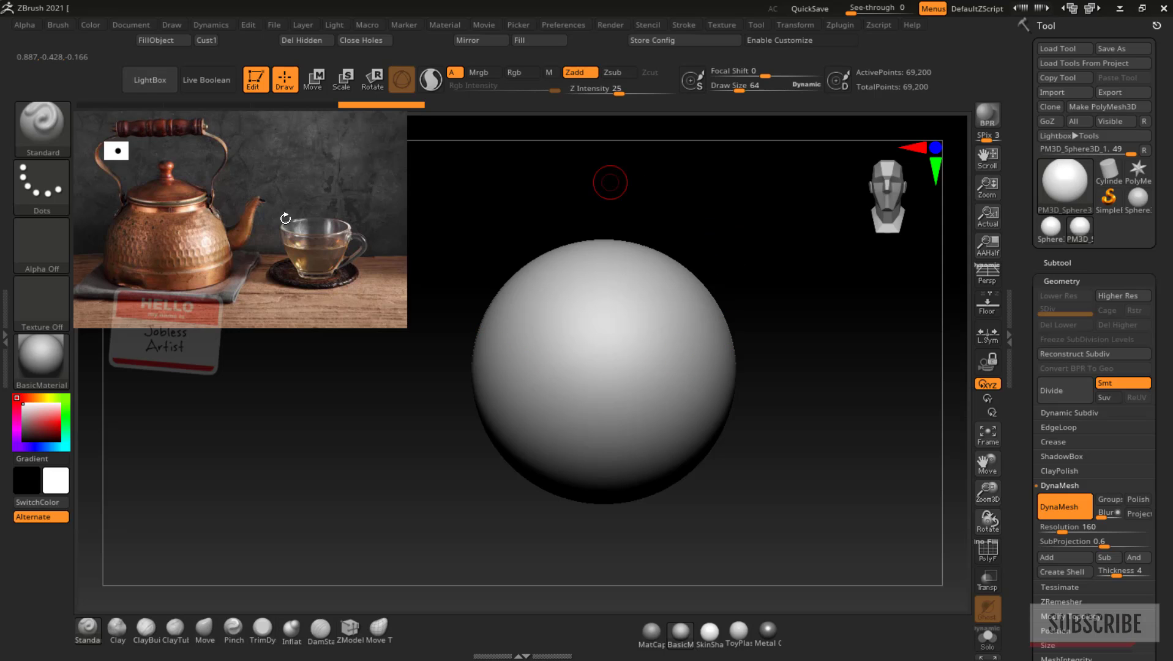
Cut away the lower half of the sphere with a straight horizontal ClipCurve stroke just below its middle
click(43, 126)
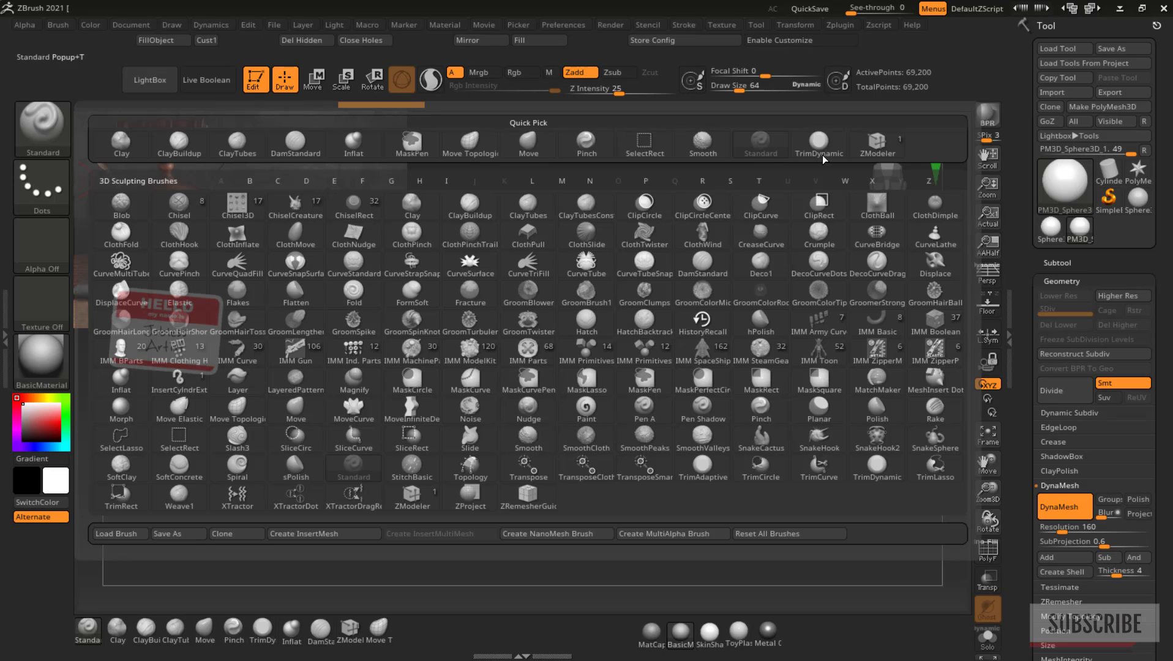
click(760, 204)
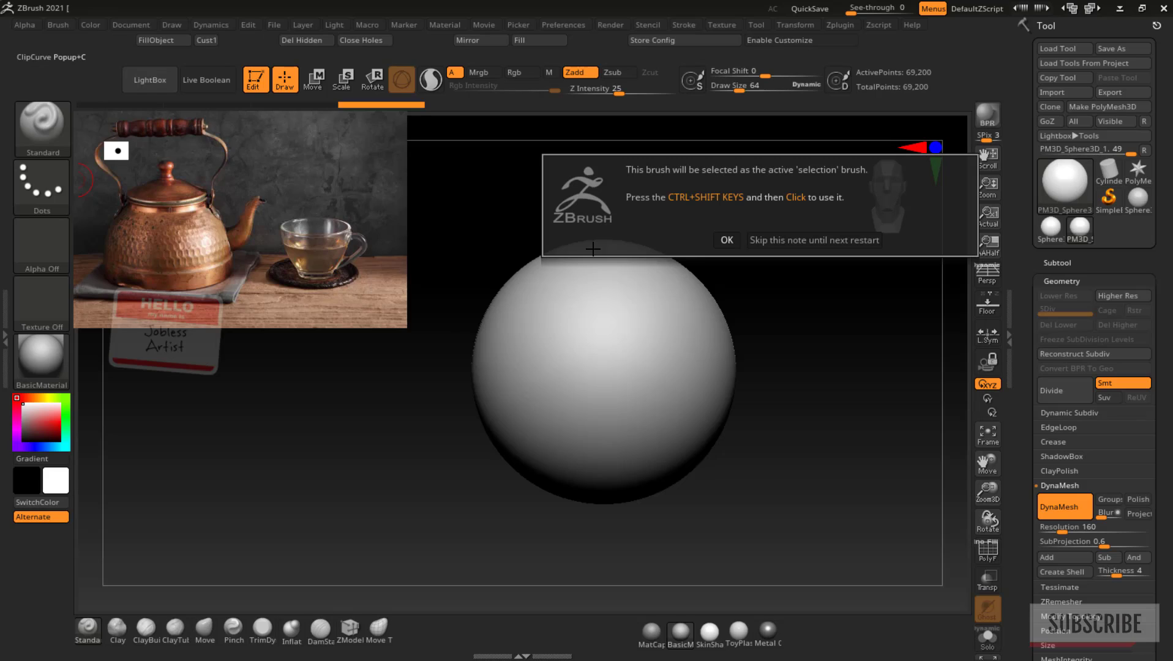
click(727, 239)
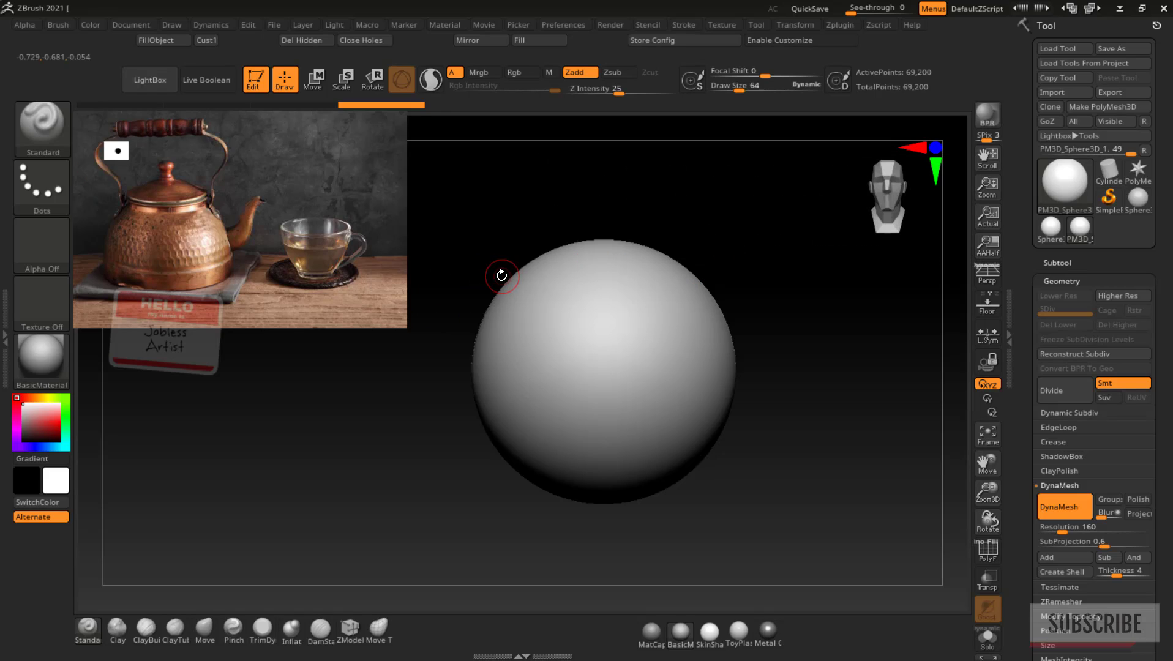
key(ctrl+shift)
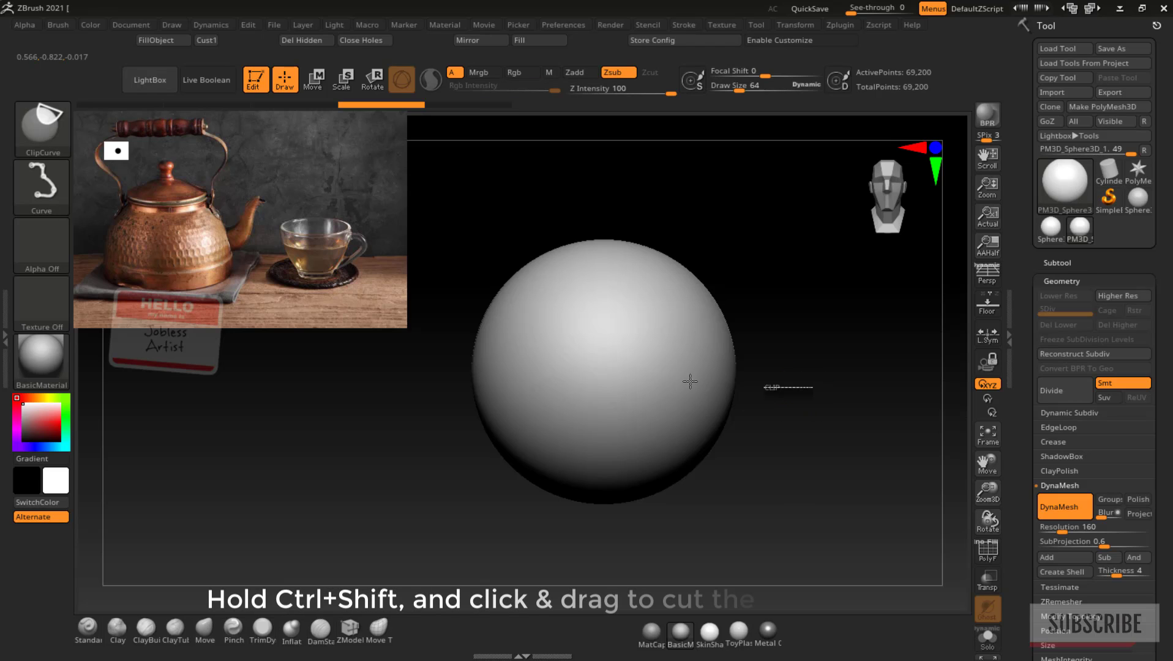
mouse_move(690, 381)
ctrl+shift+mouse_down()
mouse_move(339, 433)
mouse_move(335, 387)
ctrl+shift+mouse_up()
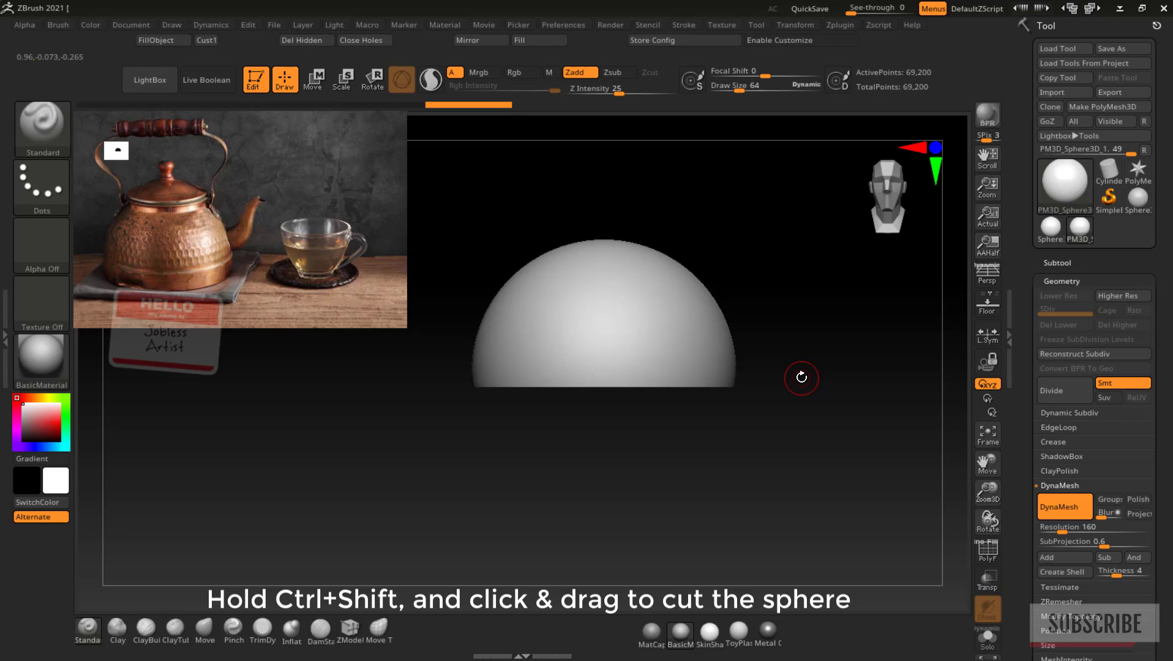
mouse_move(802, 375)
mouse_down()
mouse_move(814, 335)
mouse_move(799, 157)
mouse_move(813, 360)
mouse_up()
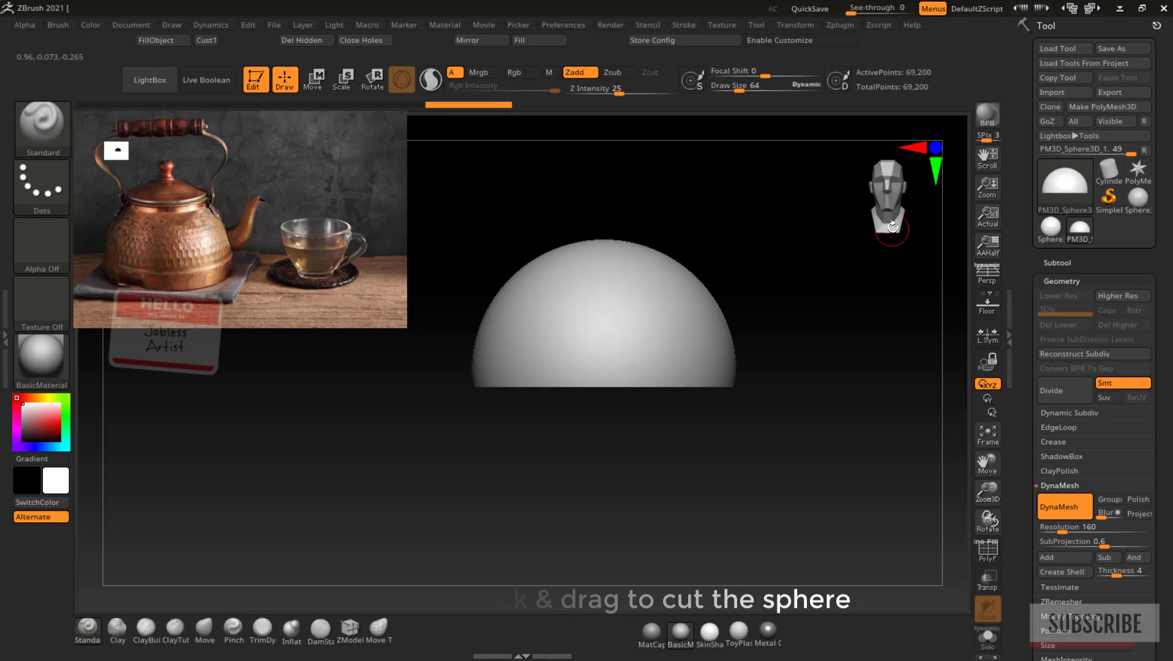
Append a Cylinder3D as a new subtool, leaving it at its base subdivision
click(1058, 263)
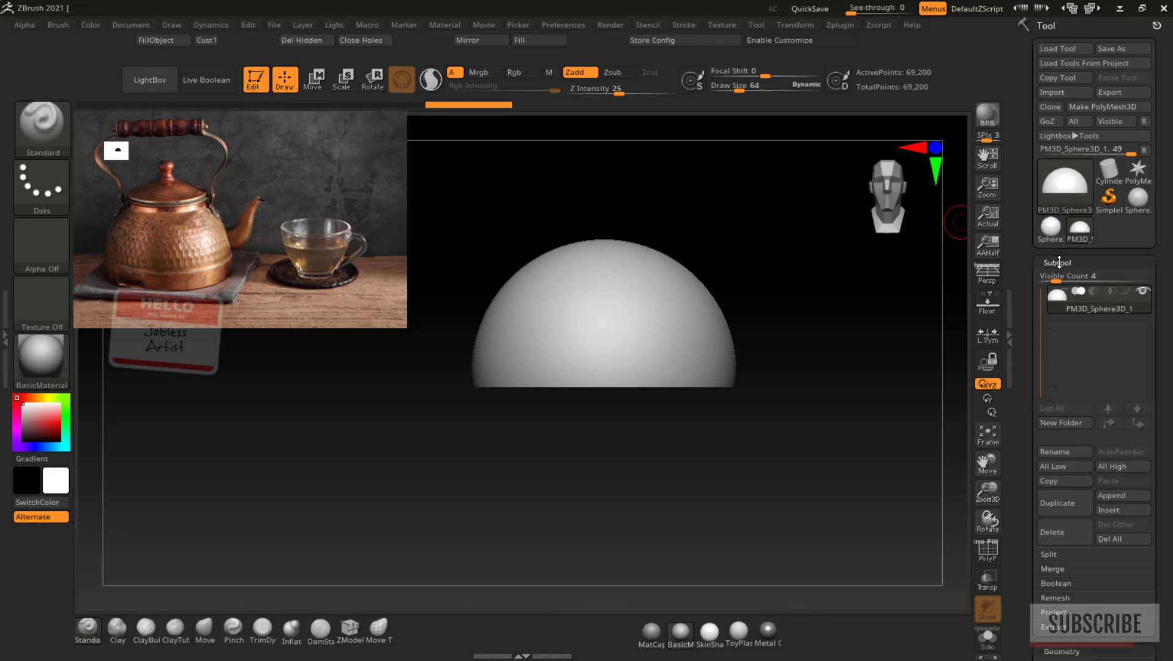
click(1106, 508)
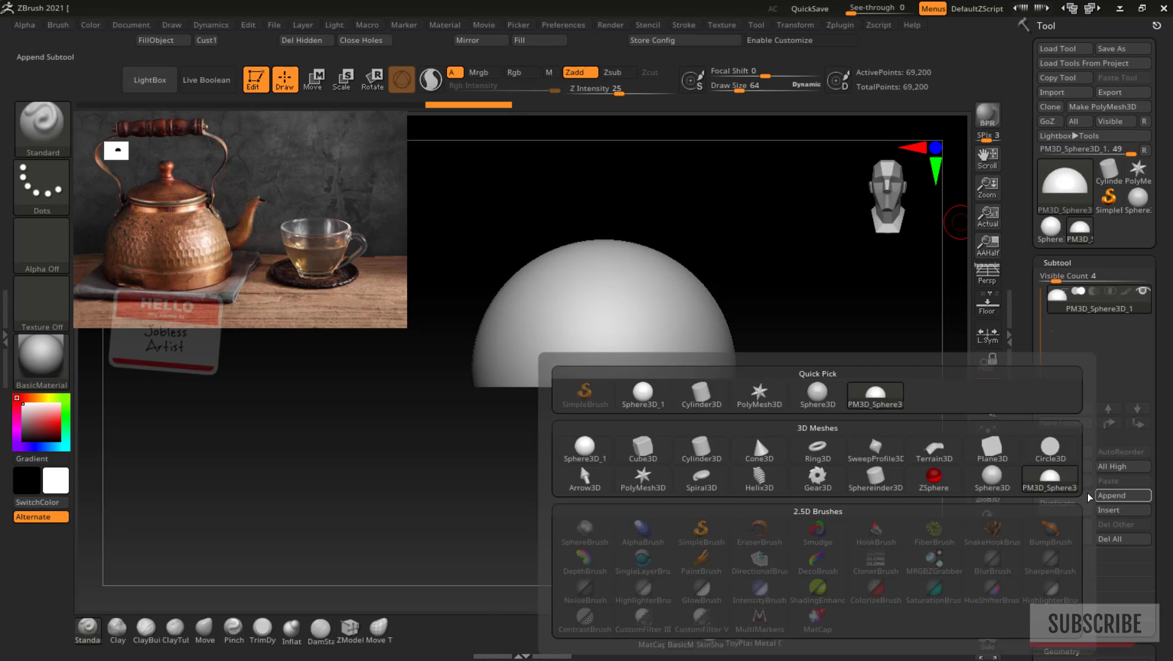
click(703, 398)
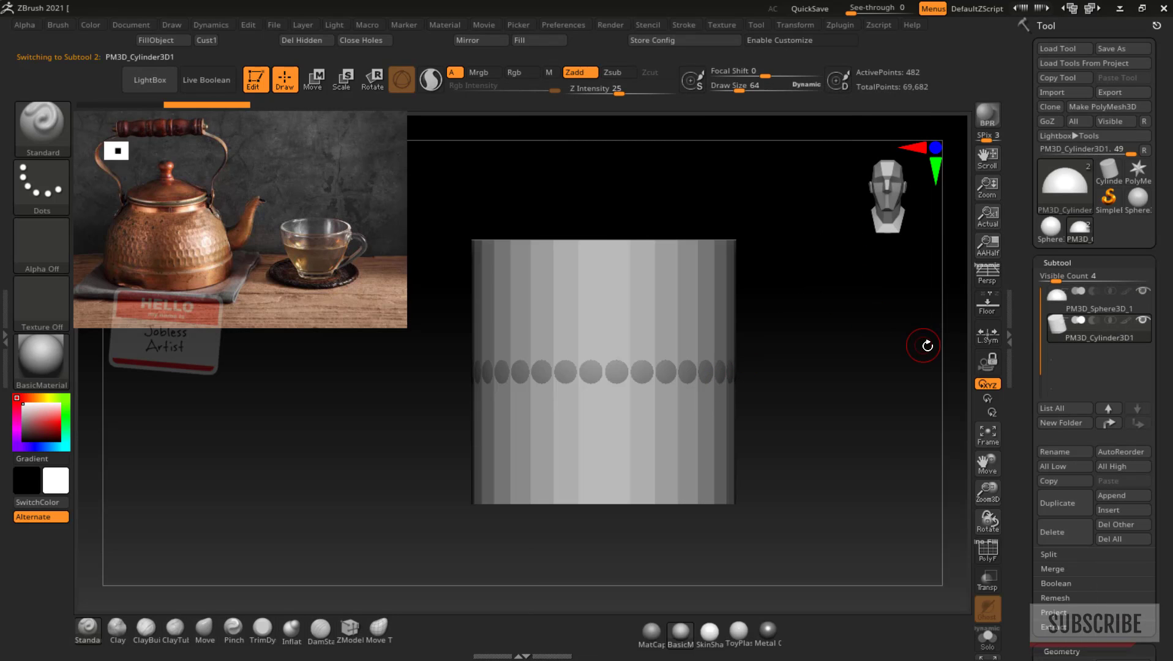
key(ctrl+d)
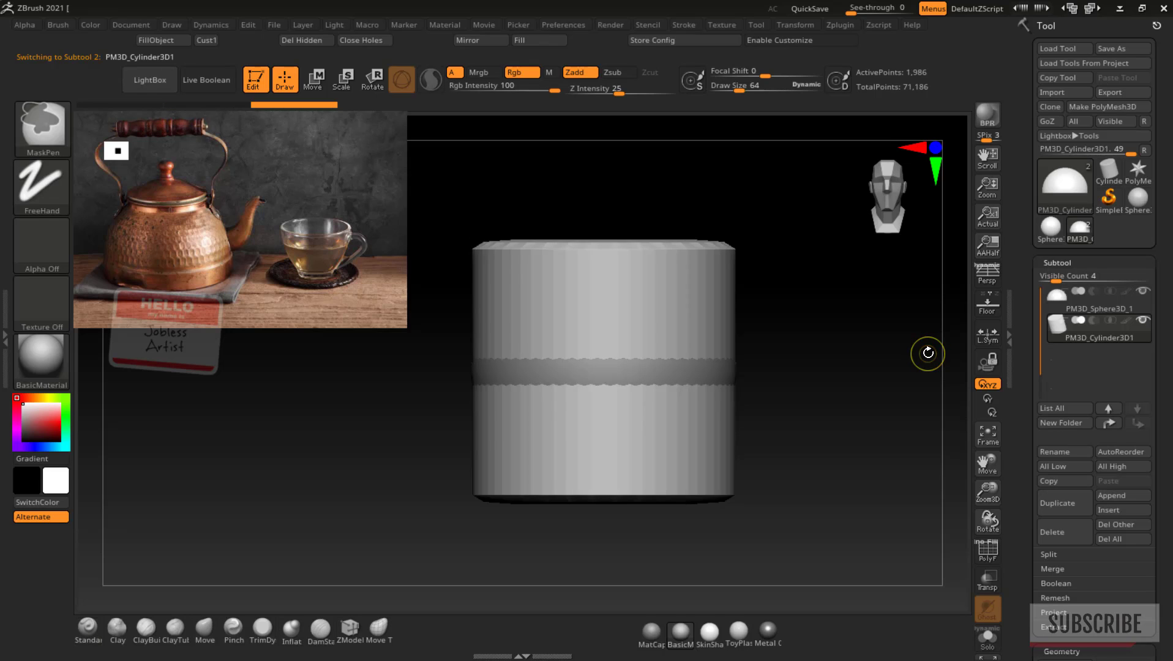
key(ctrl+z)
Crease the cylinder's edges with a tolerance of 45 and subdivide it to level 4
scroll(1144, 331, down, 5)
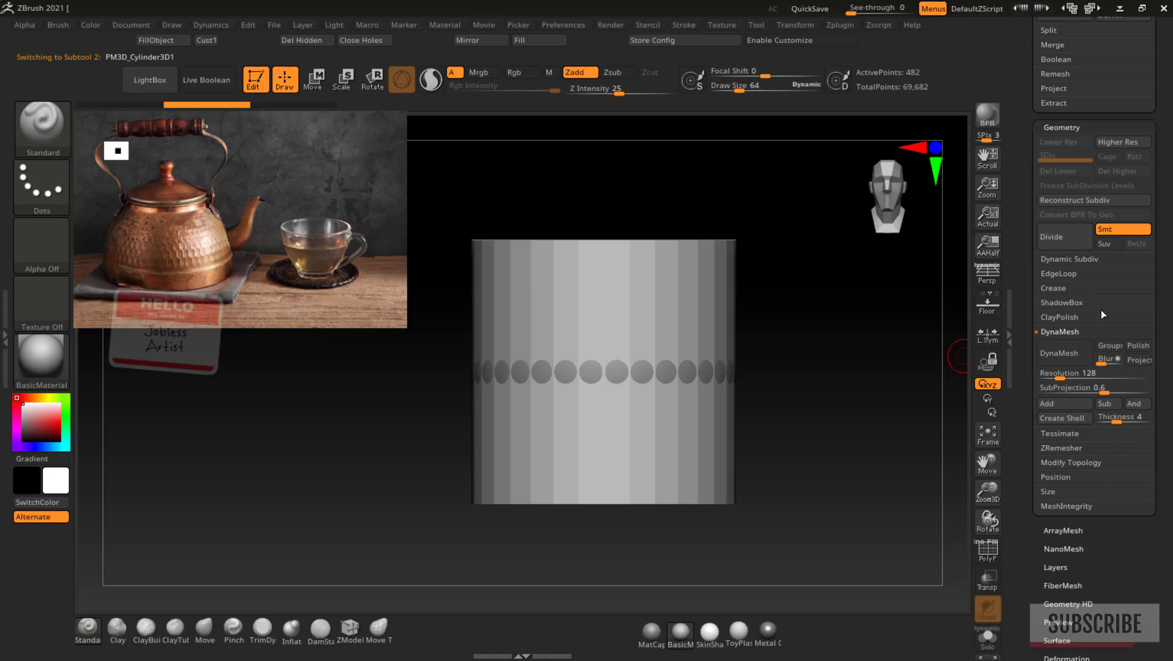
click(1054, 288)
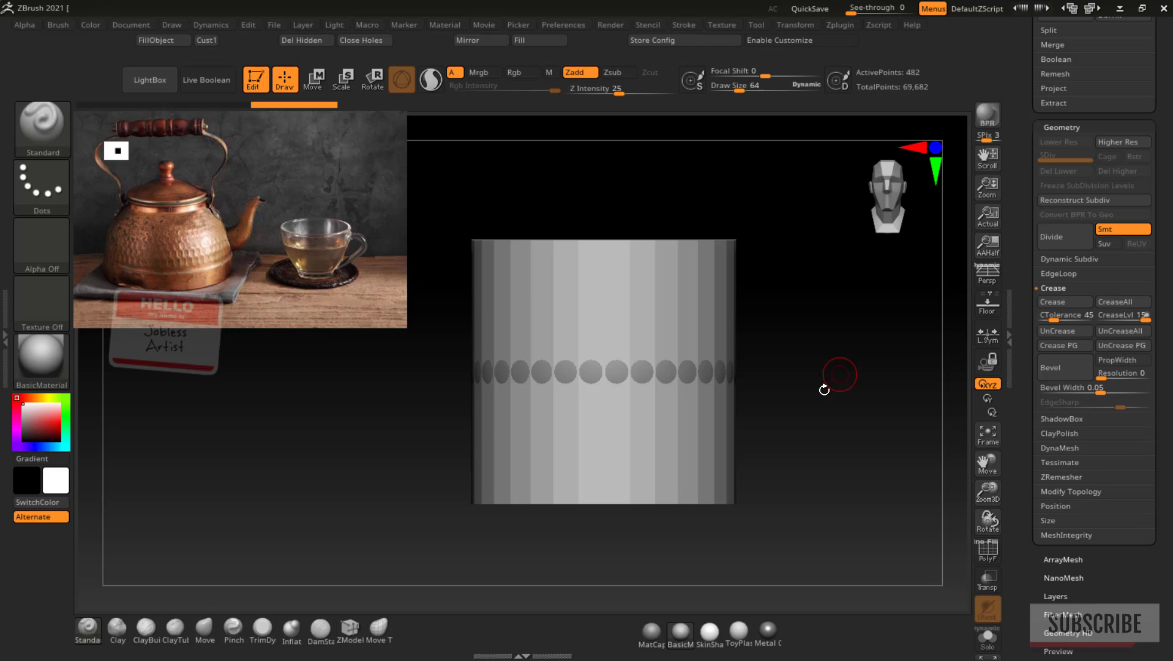
key(ctrl)
key(ctrl+d)
key(ctrl+d)
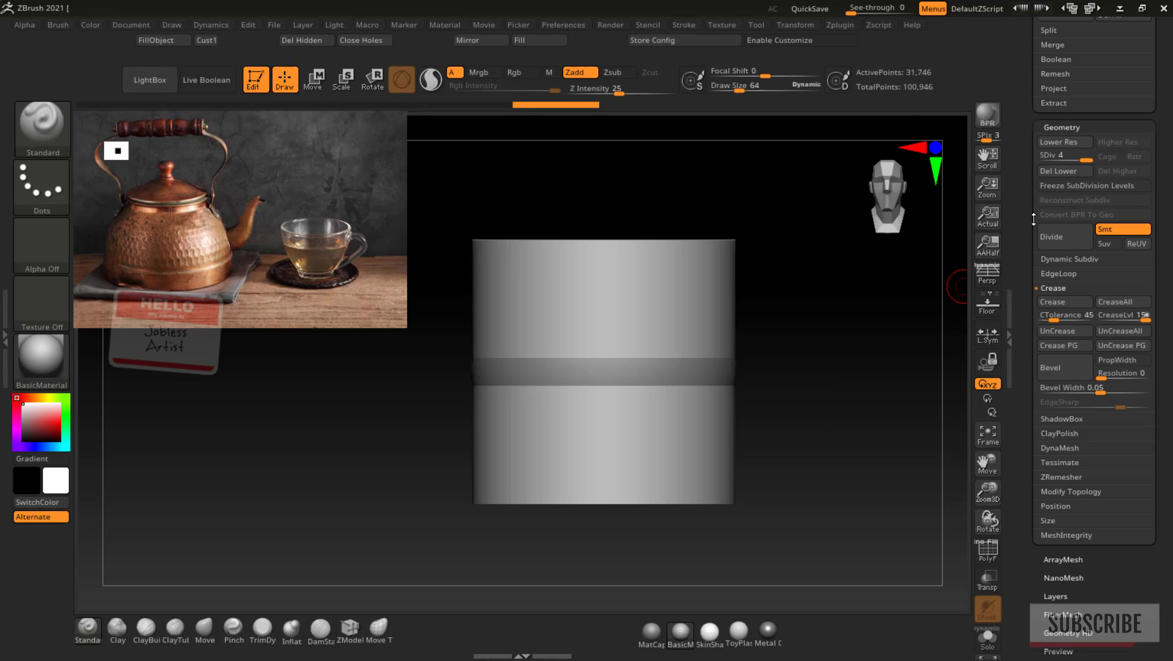
Delete the cylinder's lower subdivision levels
key(ctrl)
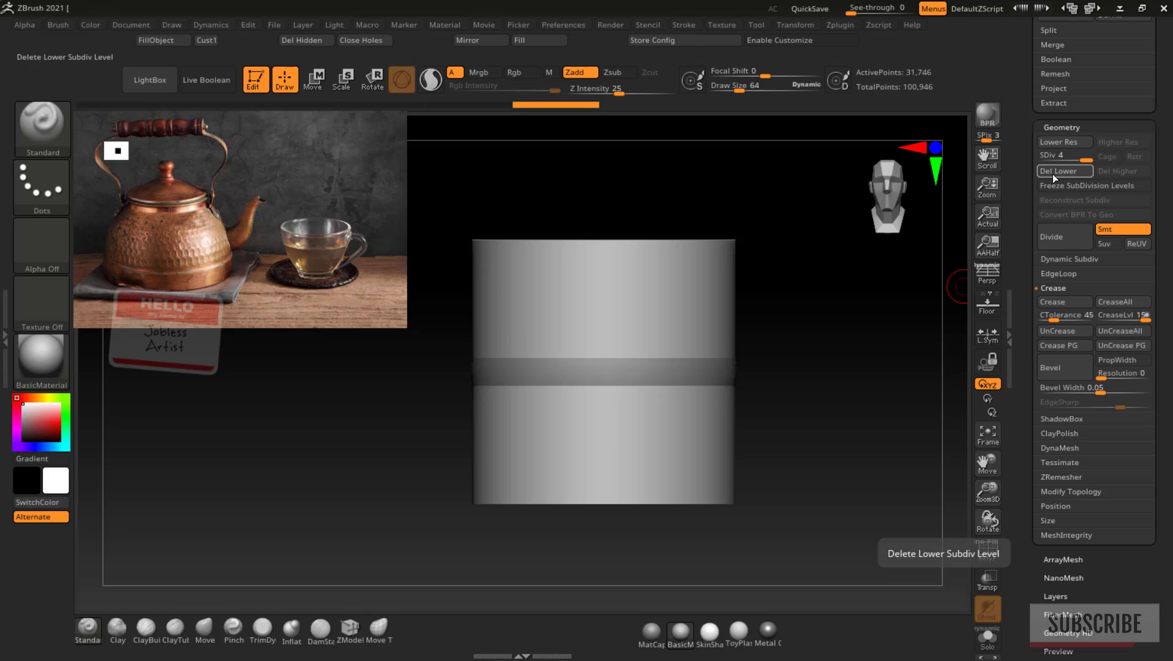
key(ctrl)
click(1055, 172)
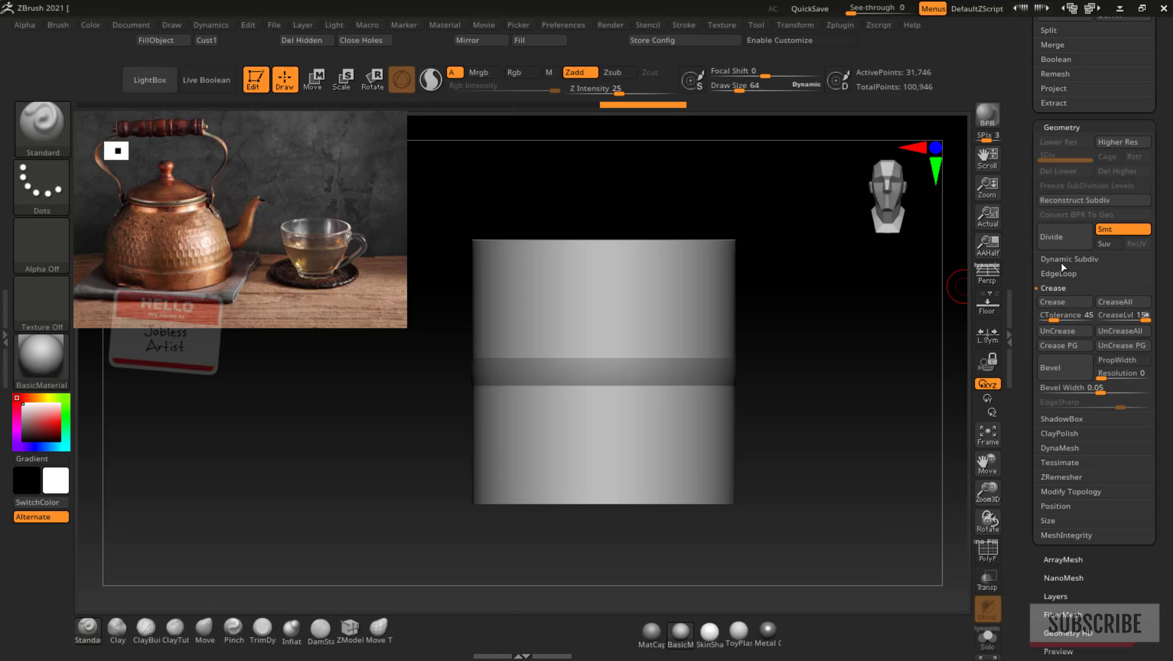
DynaMesh the cylinder at resolution 184 and flatten it along Y into a thin band around the dome's base
click(1062, 451)
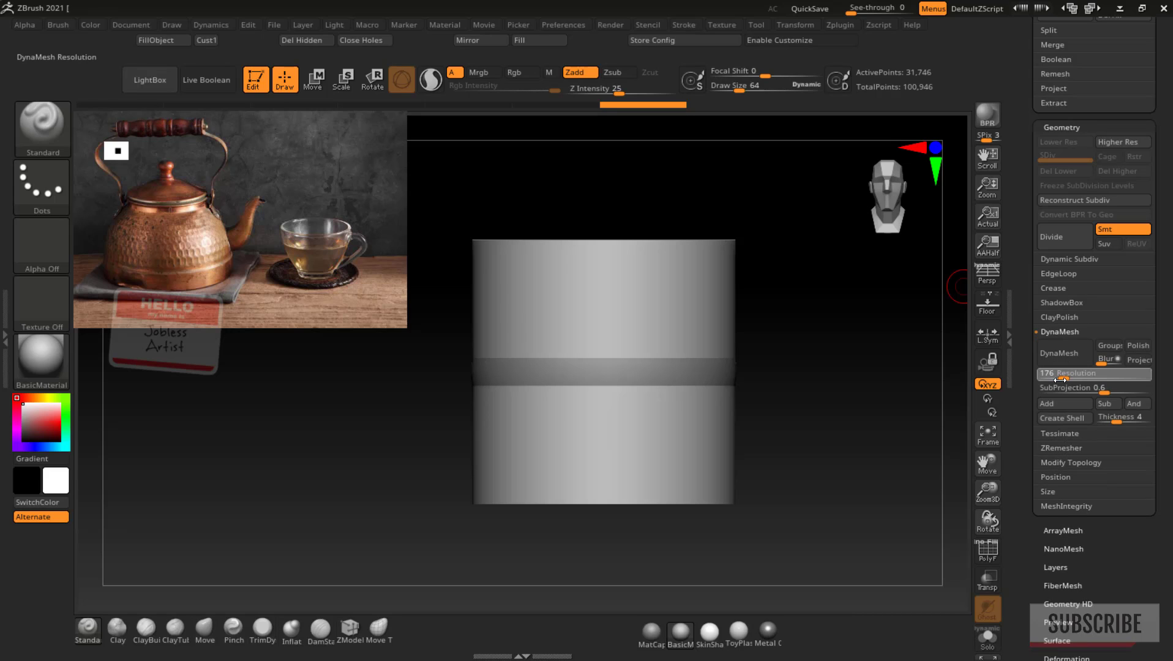
click(1058, 356)
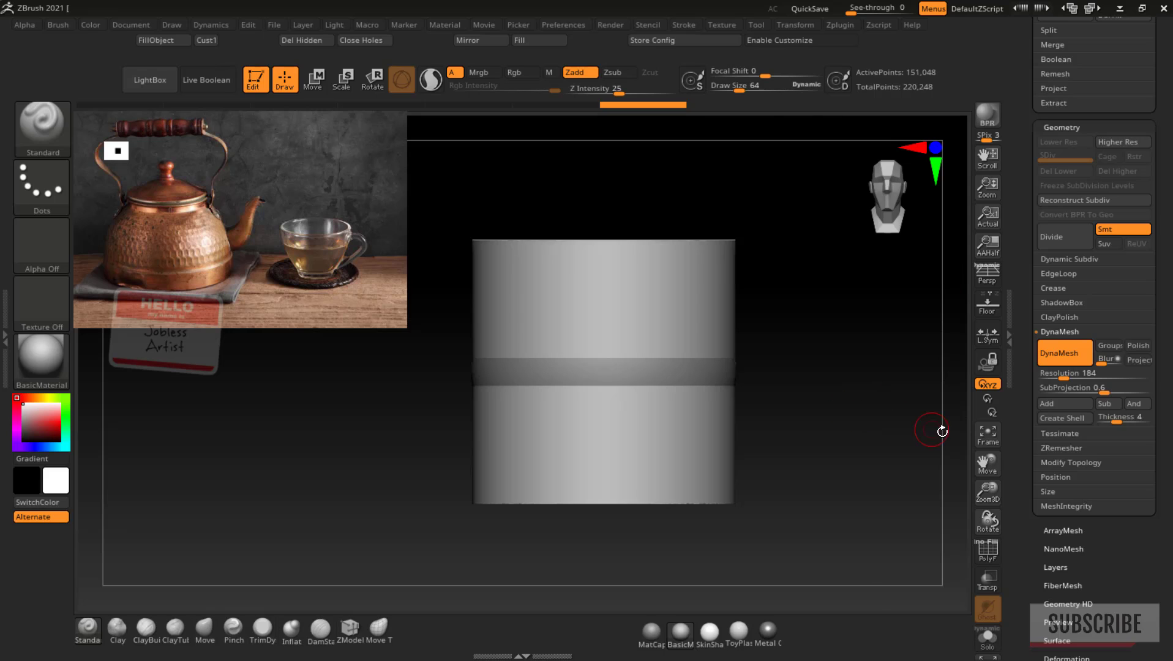
key(w)
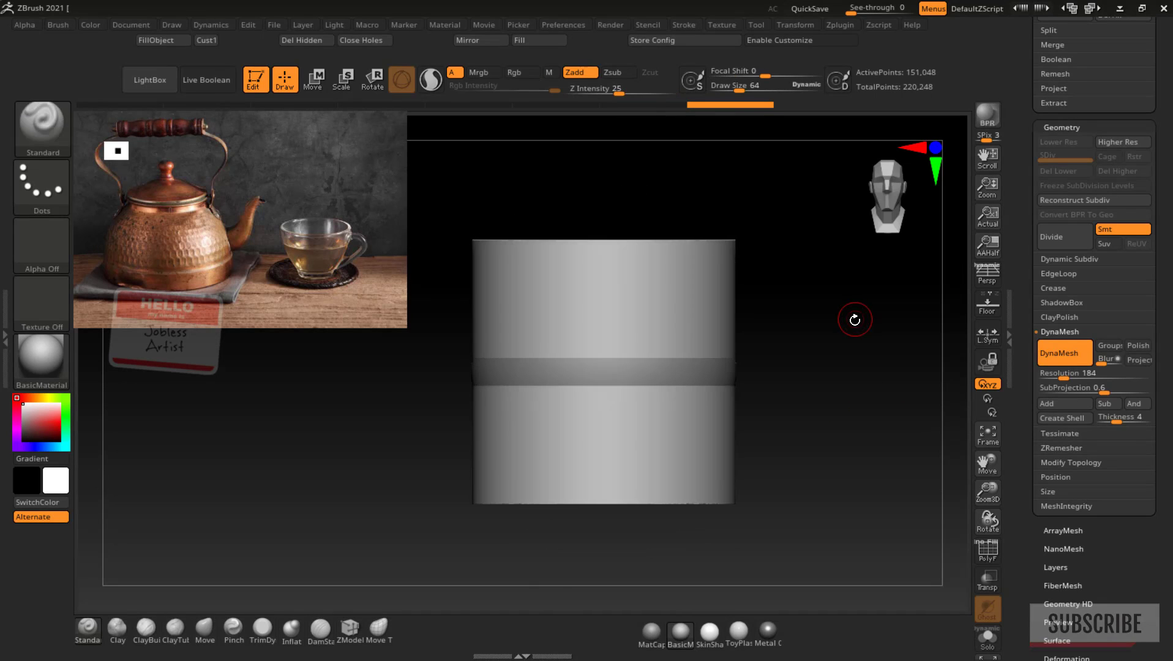
ctrl+drag(606, 316, 607, 316)
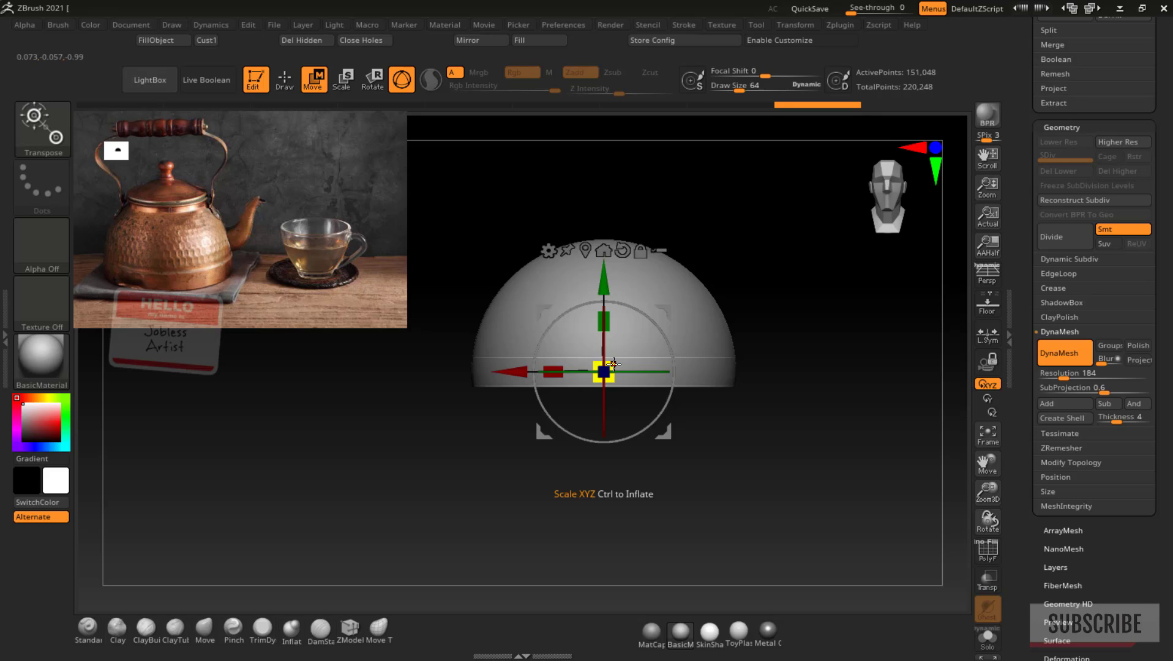
Scale the band uniformly to just wider than the dome, then make it slightly taller and seat it below the dome
drag(614, 364, 615, 364)
drag(773, 267, 803, 333)
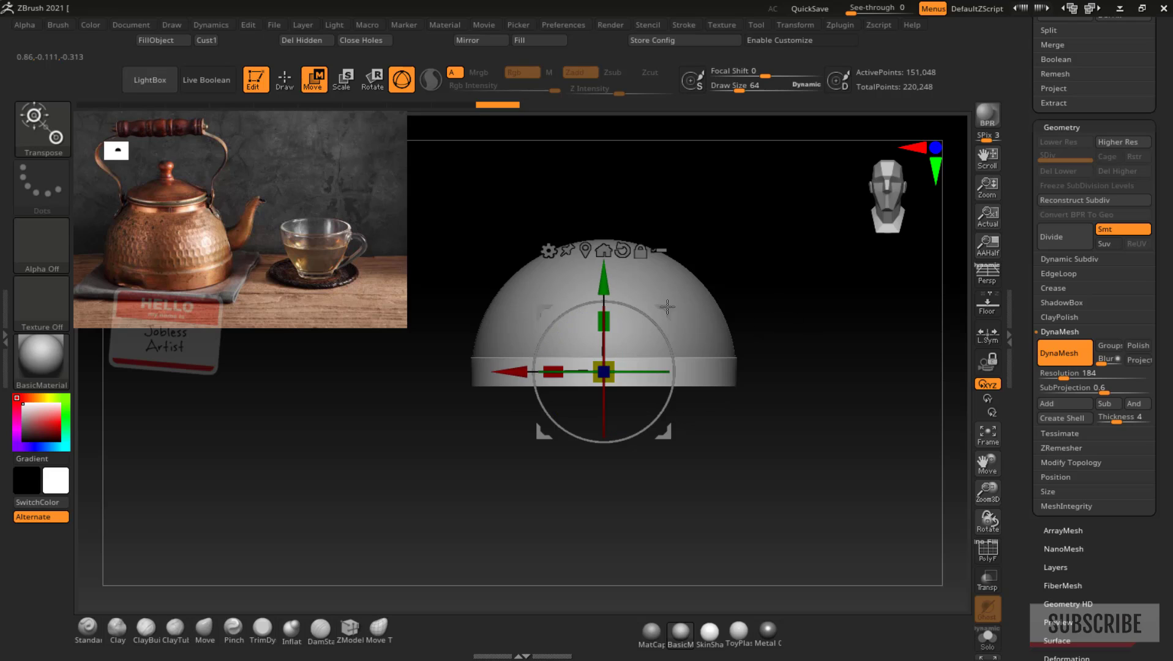
drag(1106, 126, 1106, 312)
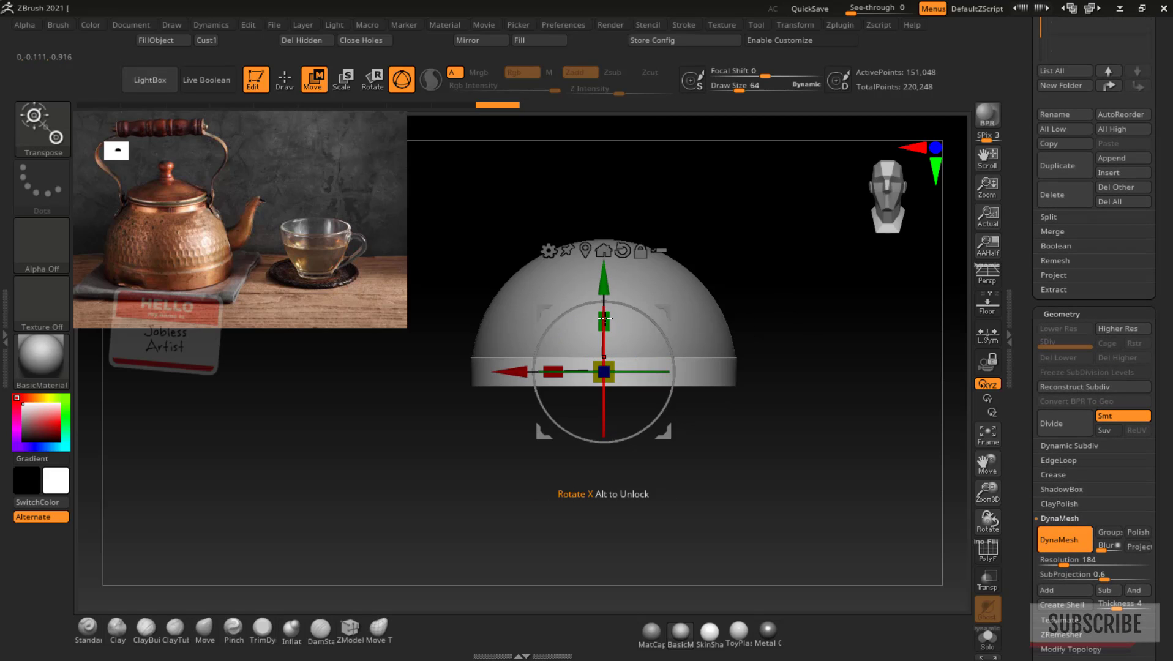
drag(606, 317, 607, 309)
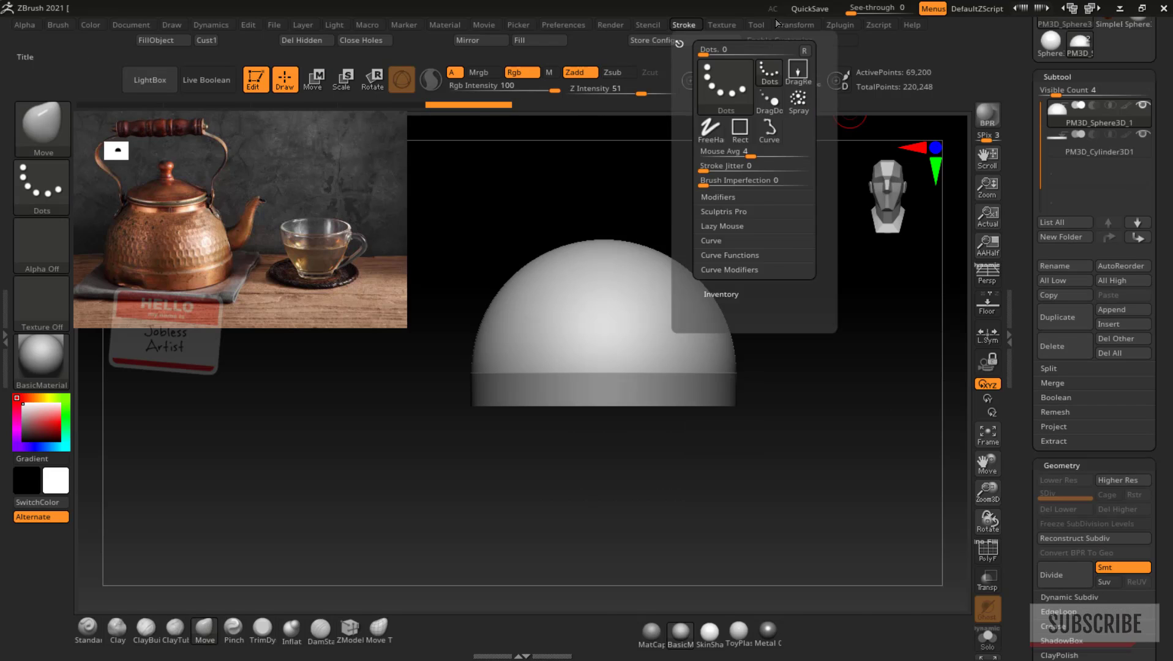
Switch the dome's radial symmetry from the X axis to the Y axis, with a radial count of 8
mouse_move(795, 24)
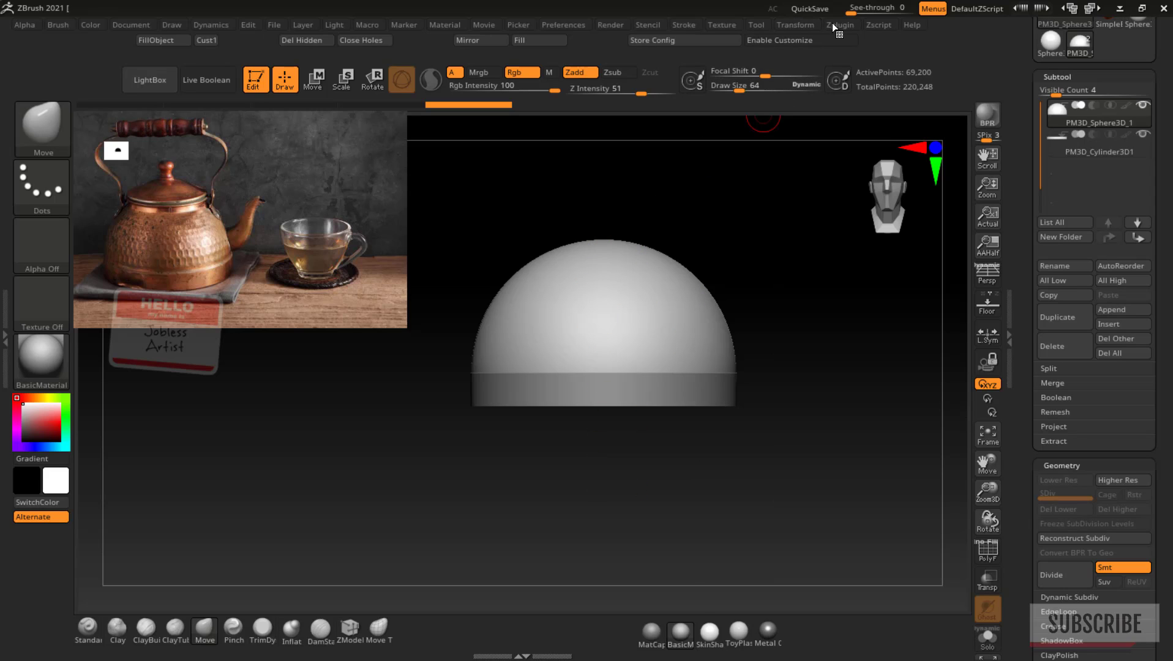
click(809, 24)
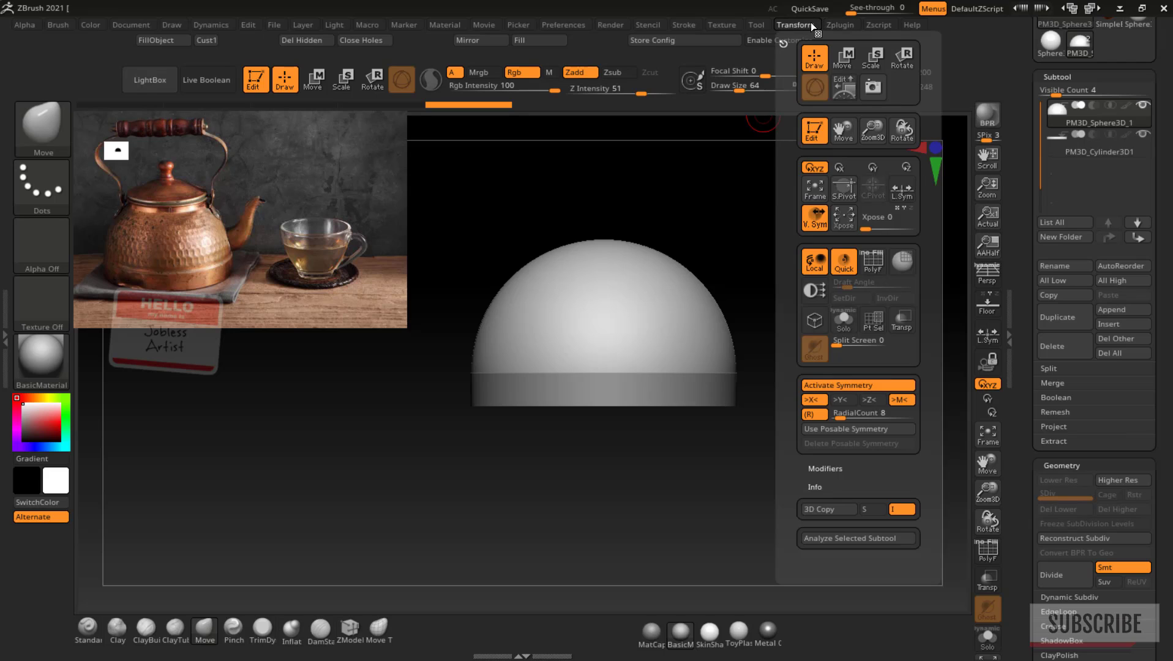
click(814, 401)
click(837, 399)
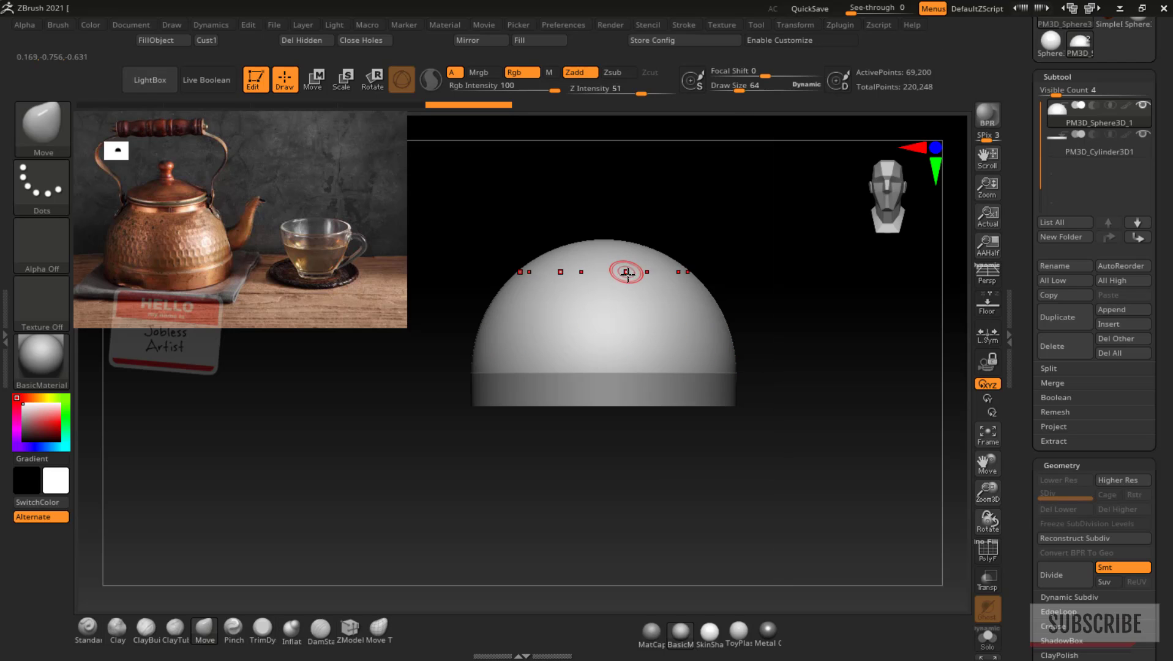
drag(744, 94, 782, 87)
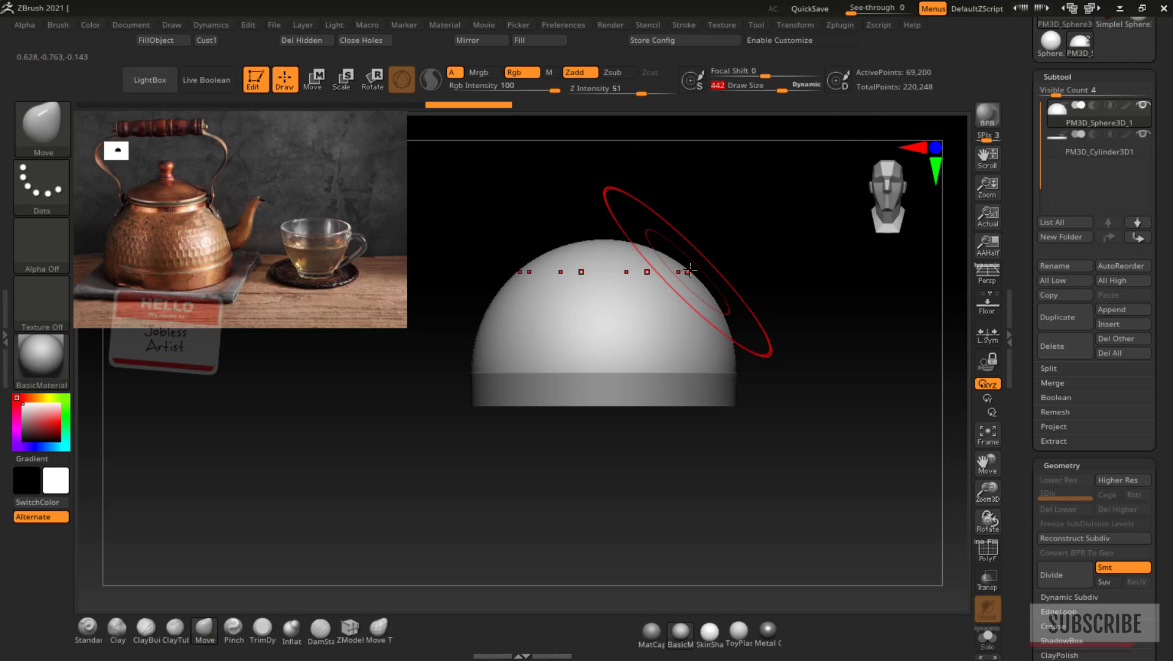
drag(691, 274, 672, 257)
key(ctrl+z)
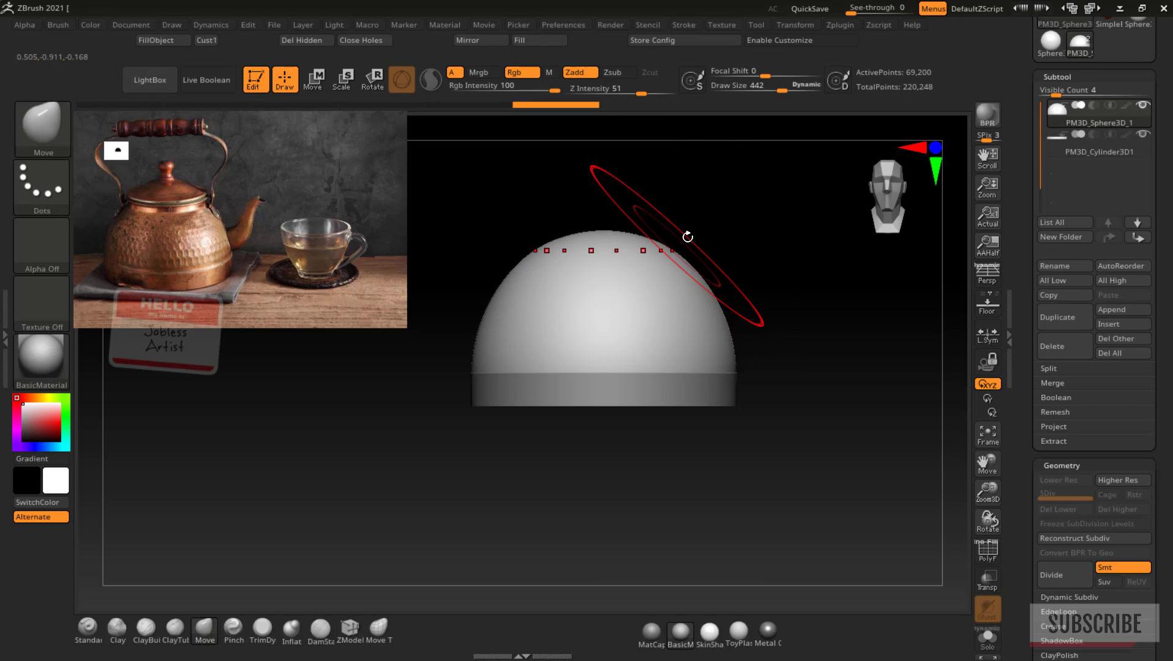
key(ctrl+z)
Raise the dome's crown slightly with the Move brush at draw size 503, using the radial symmetry
drag(778, 90, 785, 90)
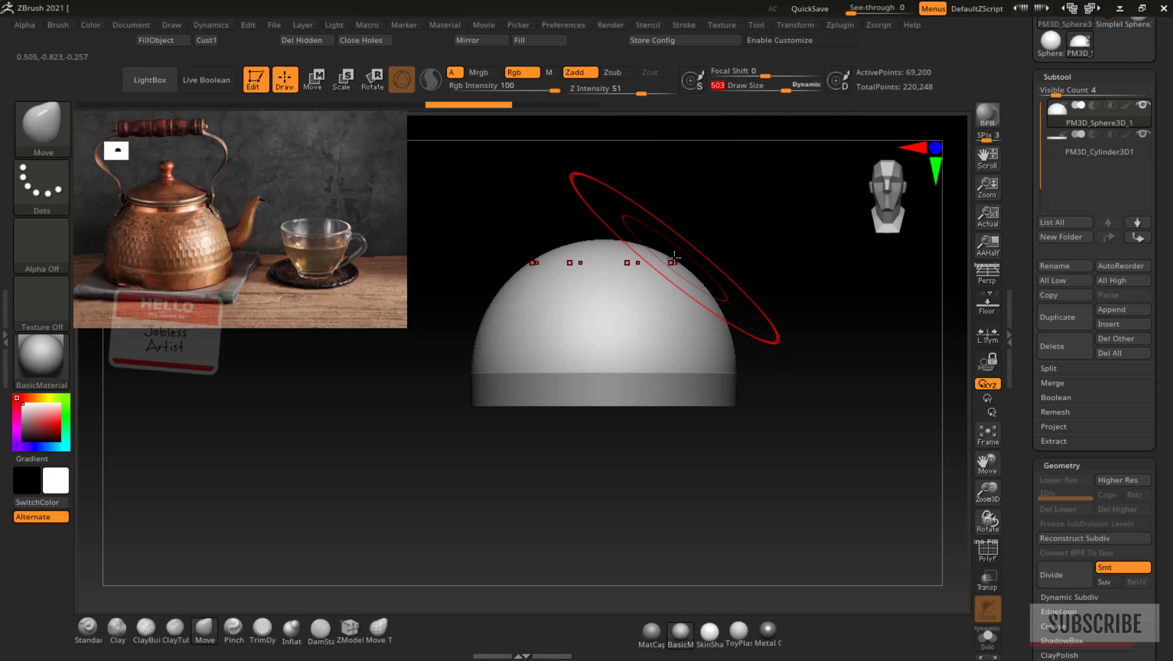
drag(673, 264, 672, 260)
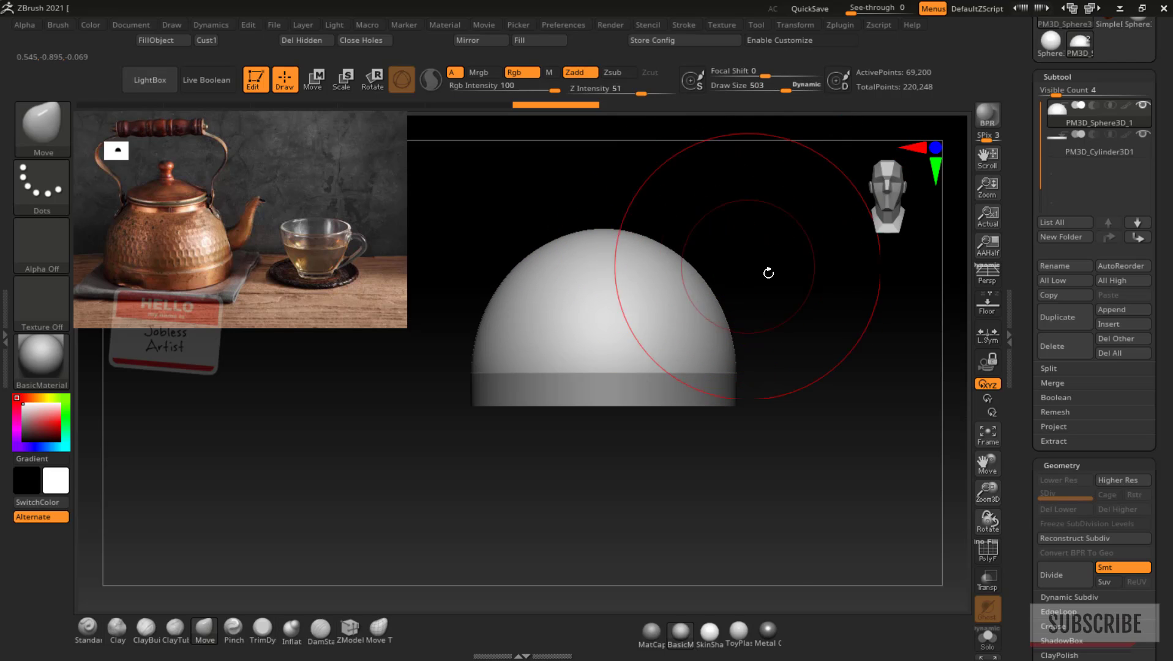
key(ctrl+z)
key(ctrl+z)
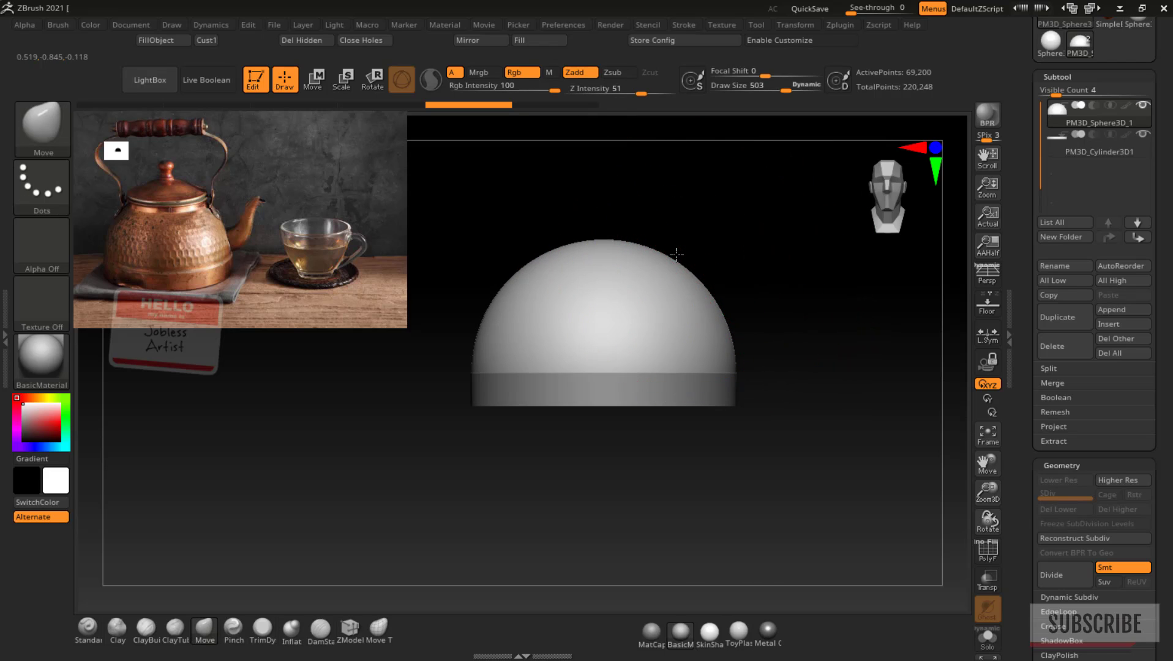
key(ctrl+shift+z)
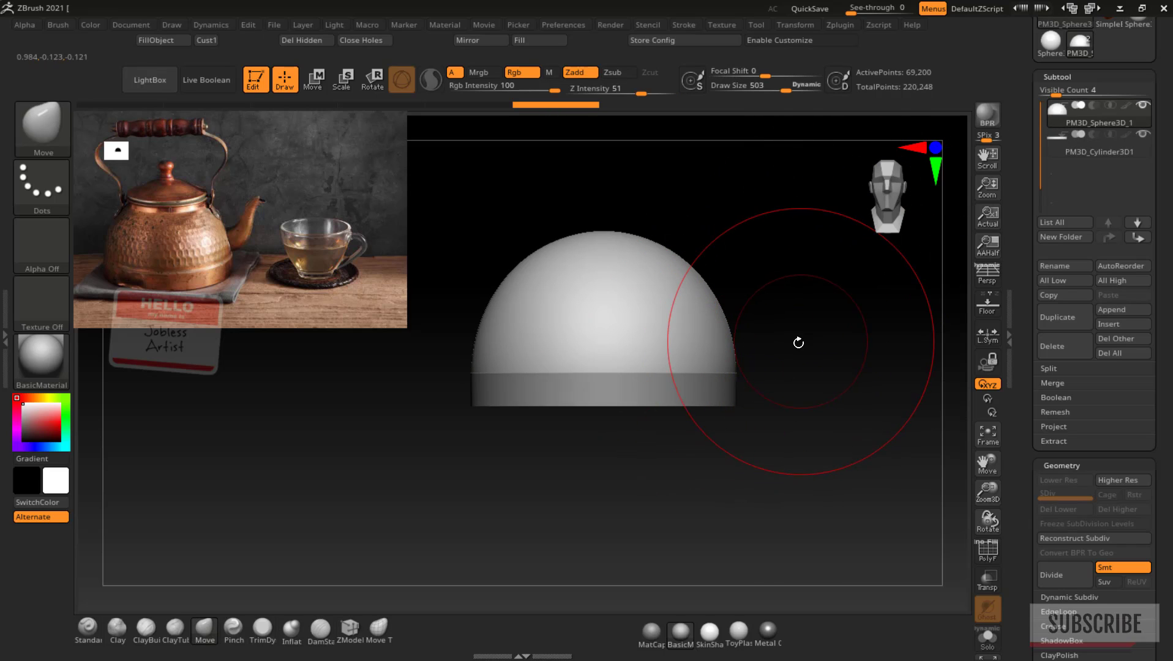
Stretch the base cylinder slightly taller, lower it against the dome's bottom edge, and scale it to protrude just past the dome
key(w)
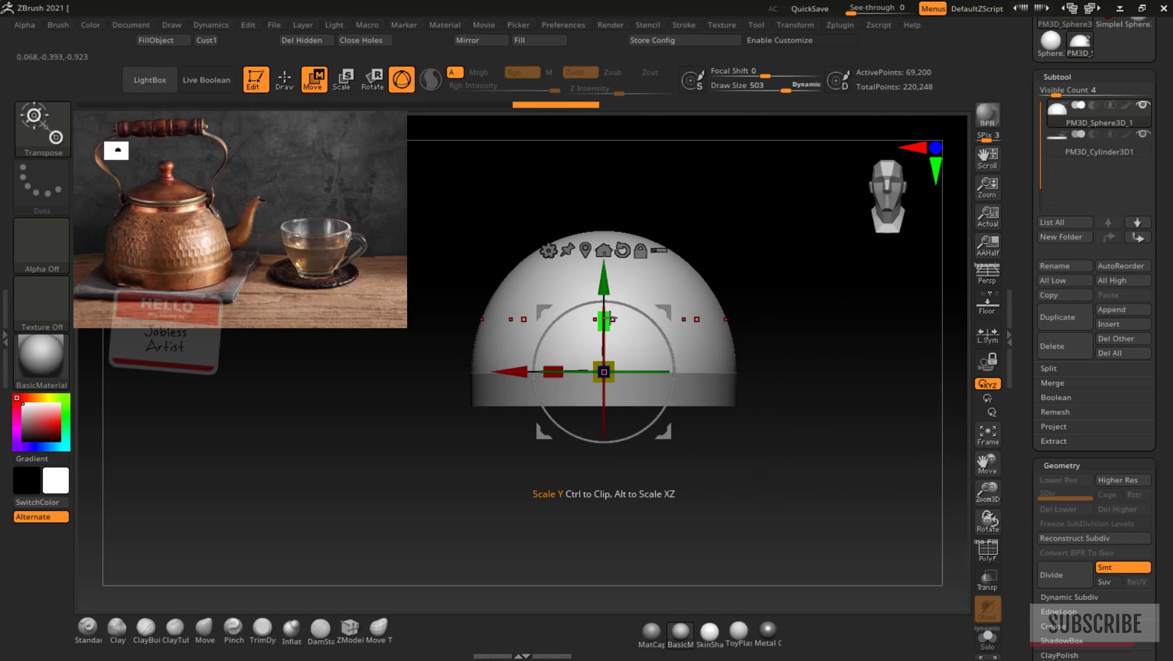
click(1069, 154)
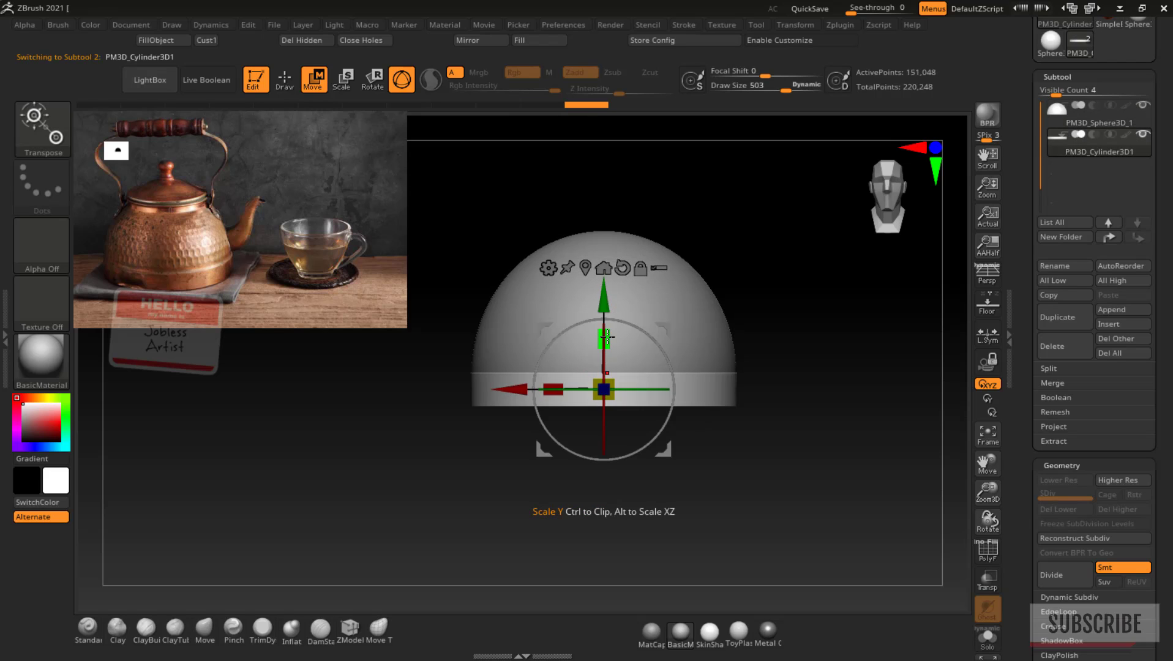
drag(606, 336, 603, 296)
drag(603, 298, 603, 298)
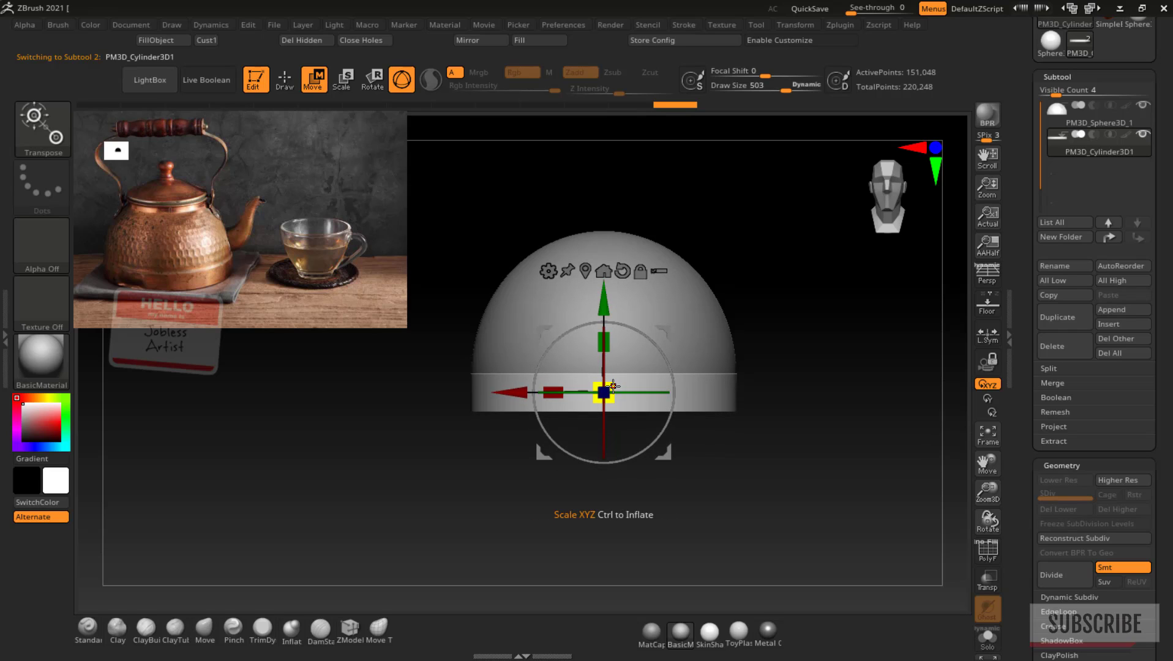
drag(614, 385, 613, 384)
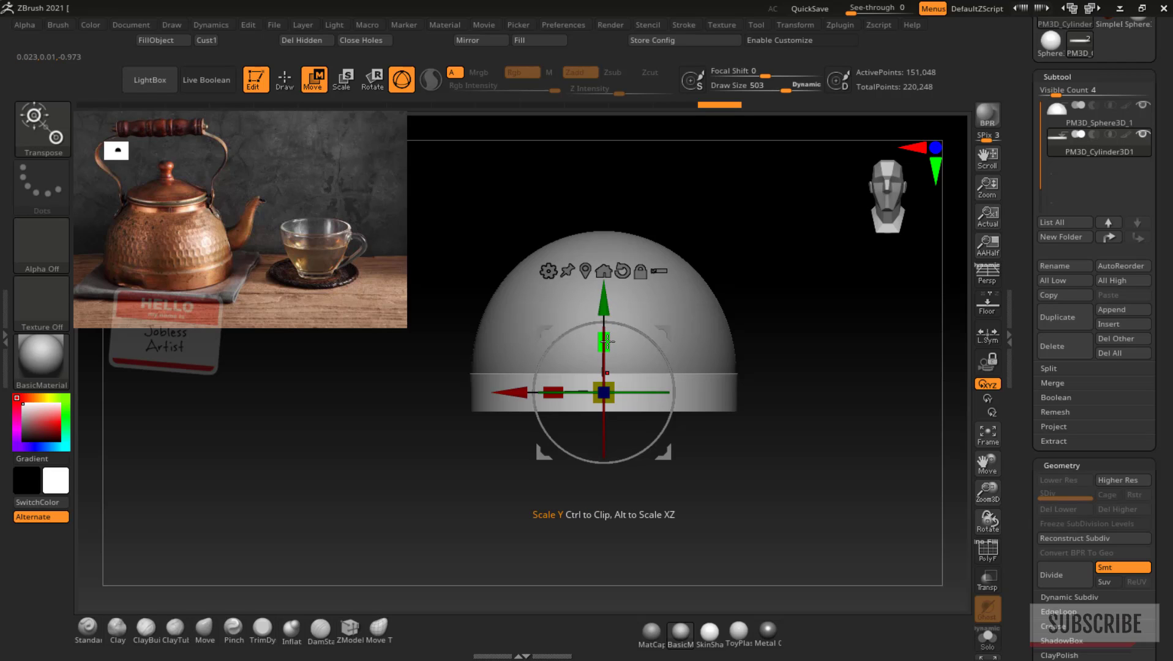
drag(603, 341, 606, 338)
drag(775, 264, 790, 299)
key(q)
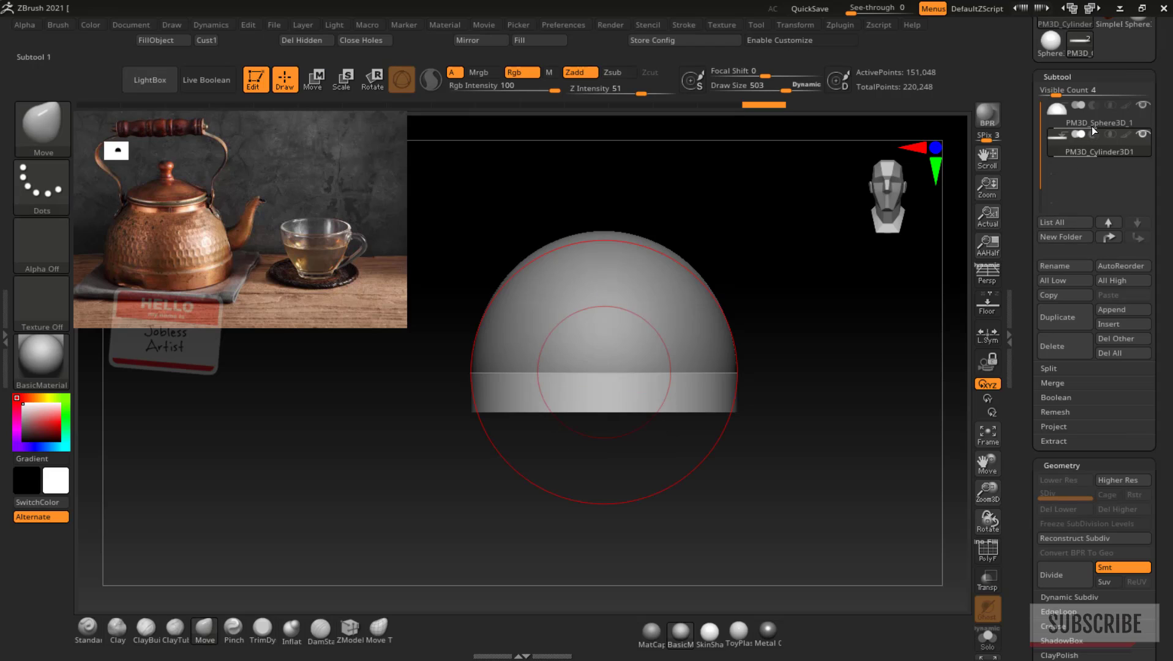
Duplicate the base cylinder and move the copy straight up to the top of the dome
click(1073, 318)
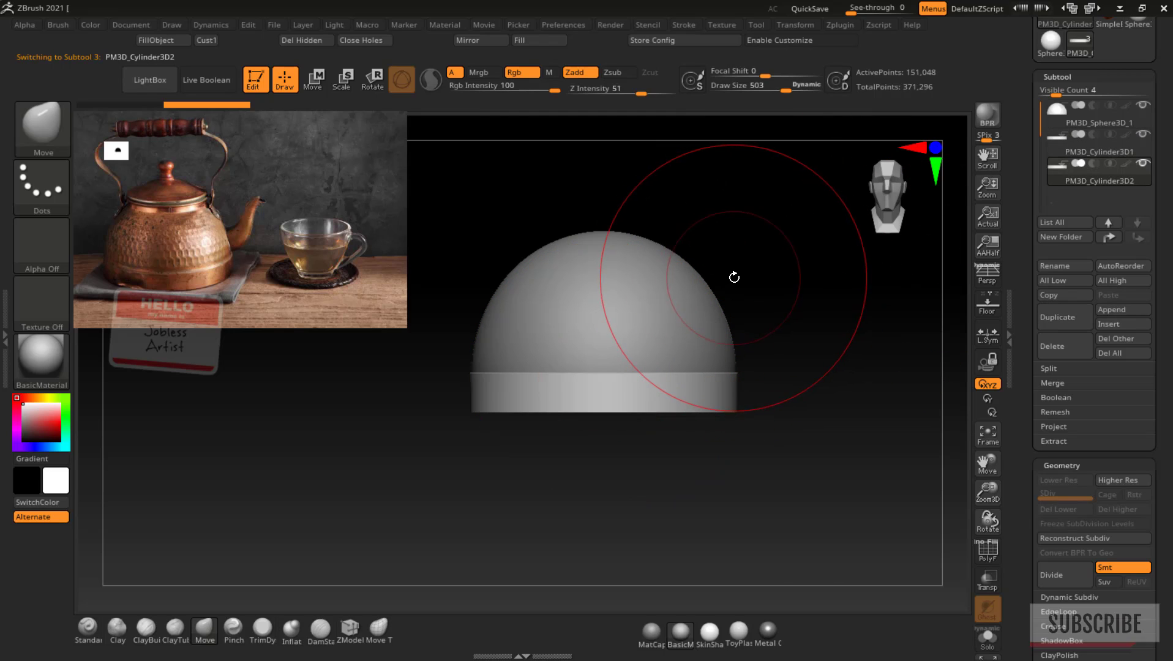
key(w)
drag(603, 302, 588, 141)
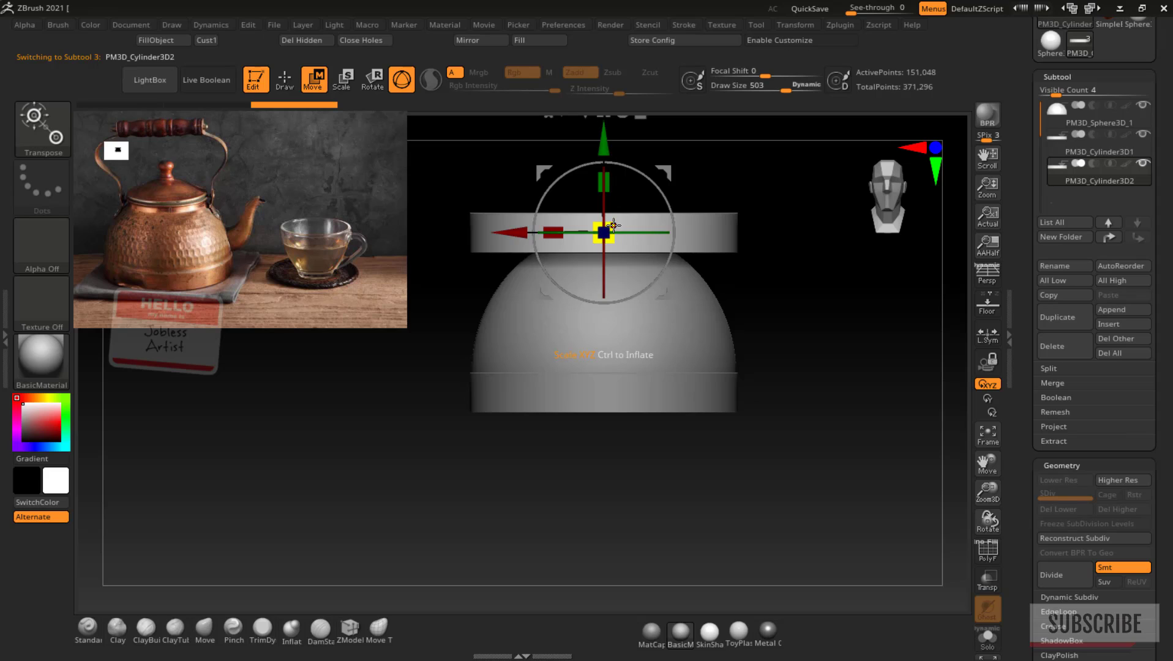
Scale the duplicated cylinder uniformly to about 0.6 and lower it onto the dome's crown as a neck ring
drag(613, 224, 613, 225)
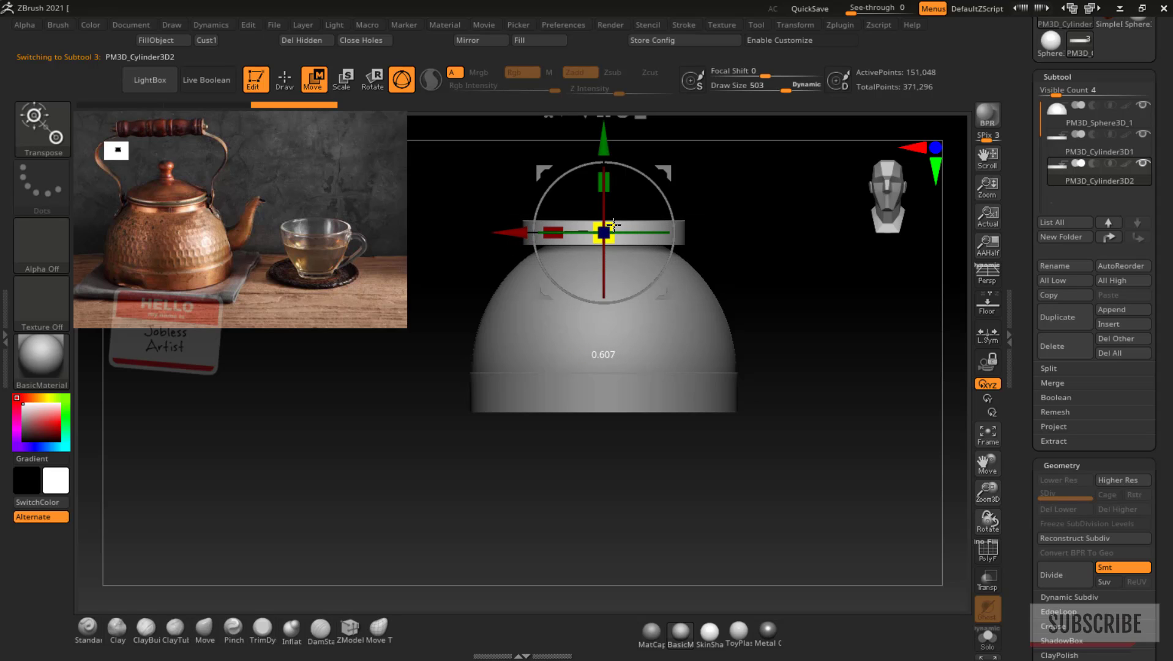
drag(604, 140, 604, 141)
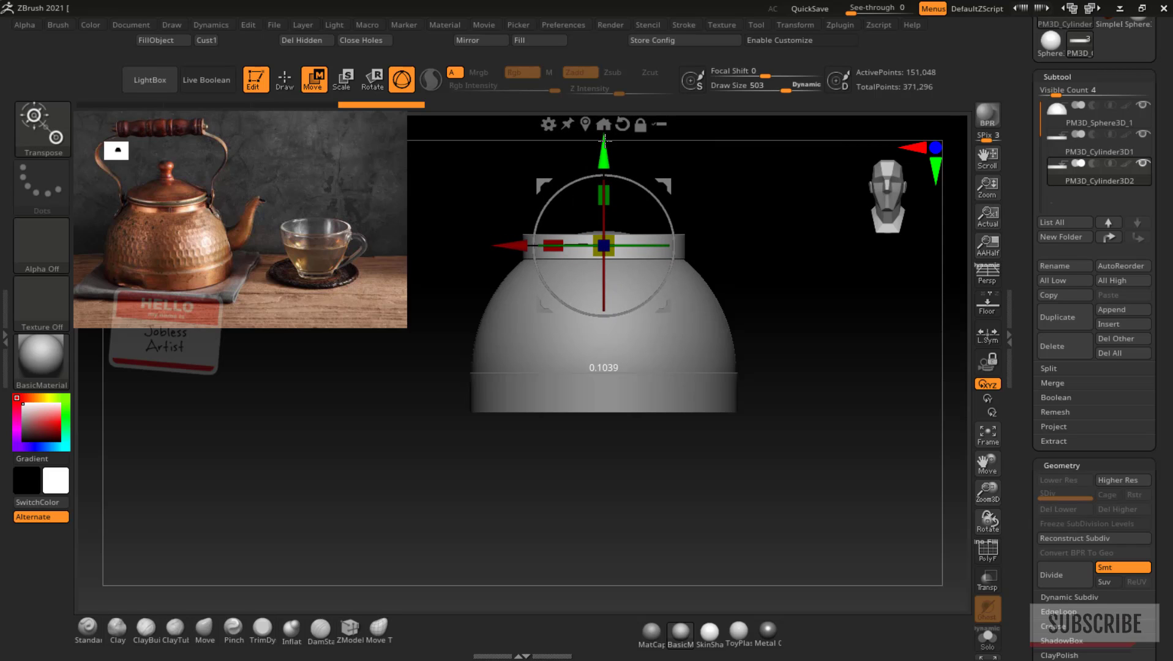
drag(741, 199, 811, 229)
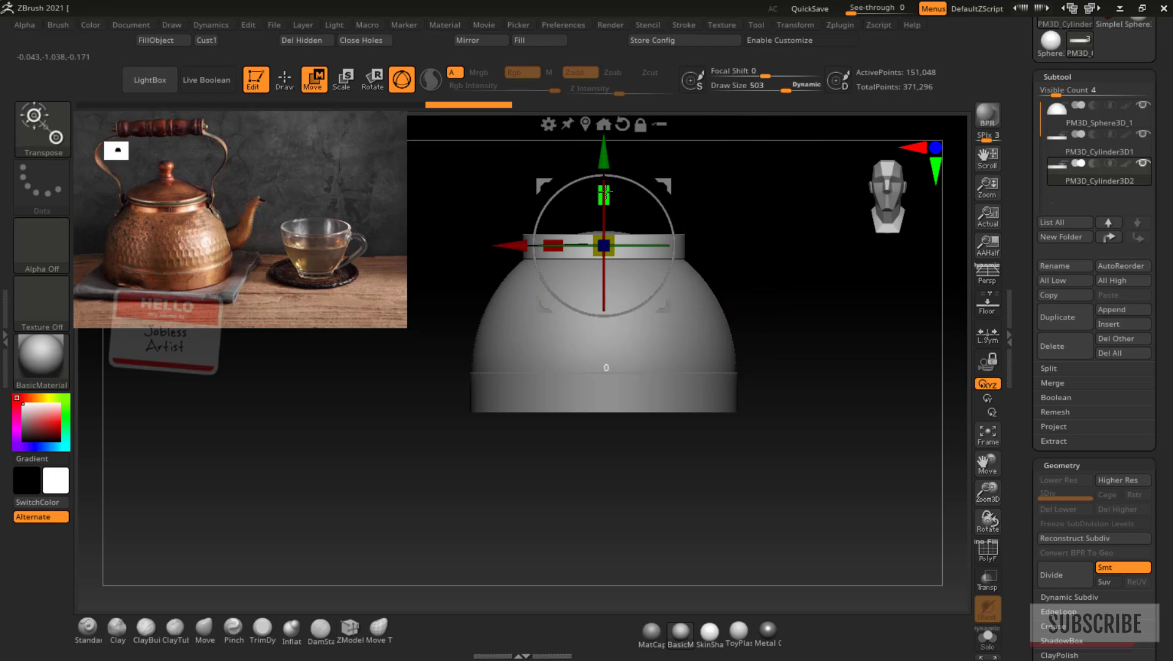
drag(604, 159, 604, 163)
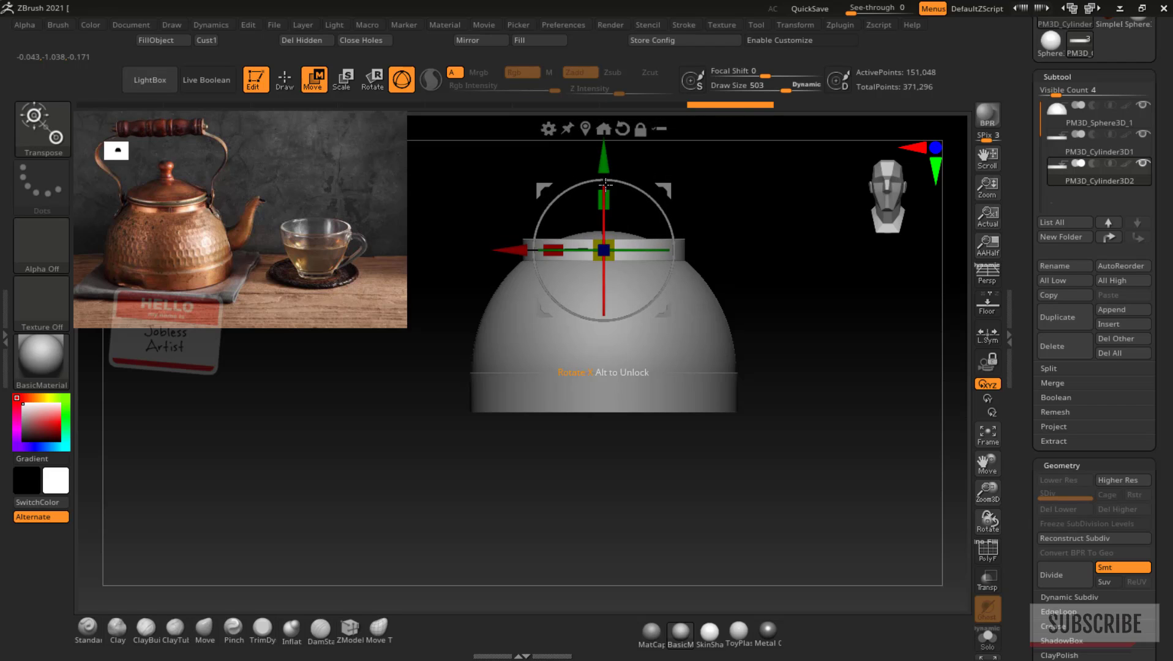
Return to Draw mode and make the dome's sphere subtool active
key(q)
click(1070, 124)
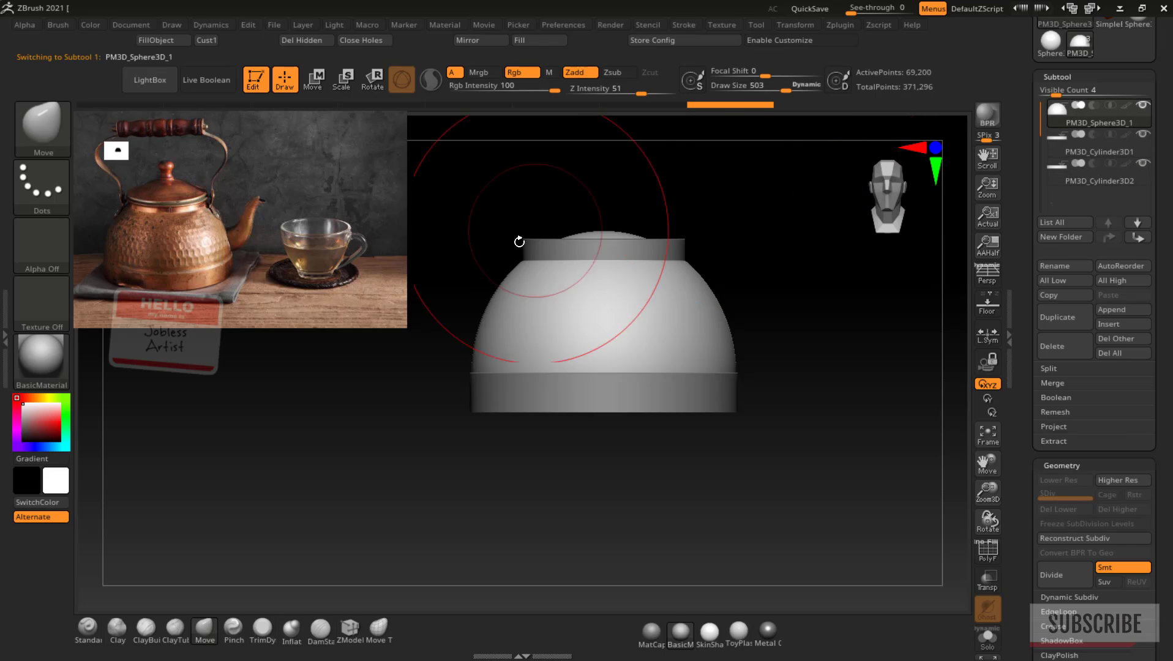
key(ctrl+alt)
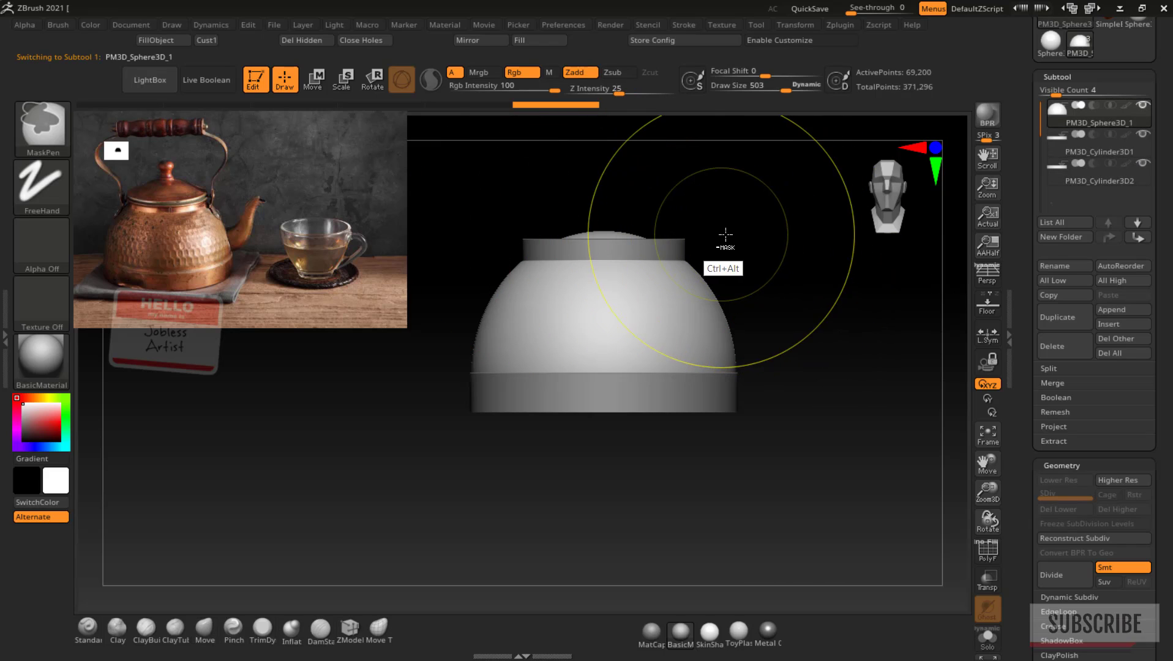
ctrl+alt+drag(730, 241, 426, 249)
ctrl+drag(787, 248, 851, 349)
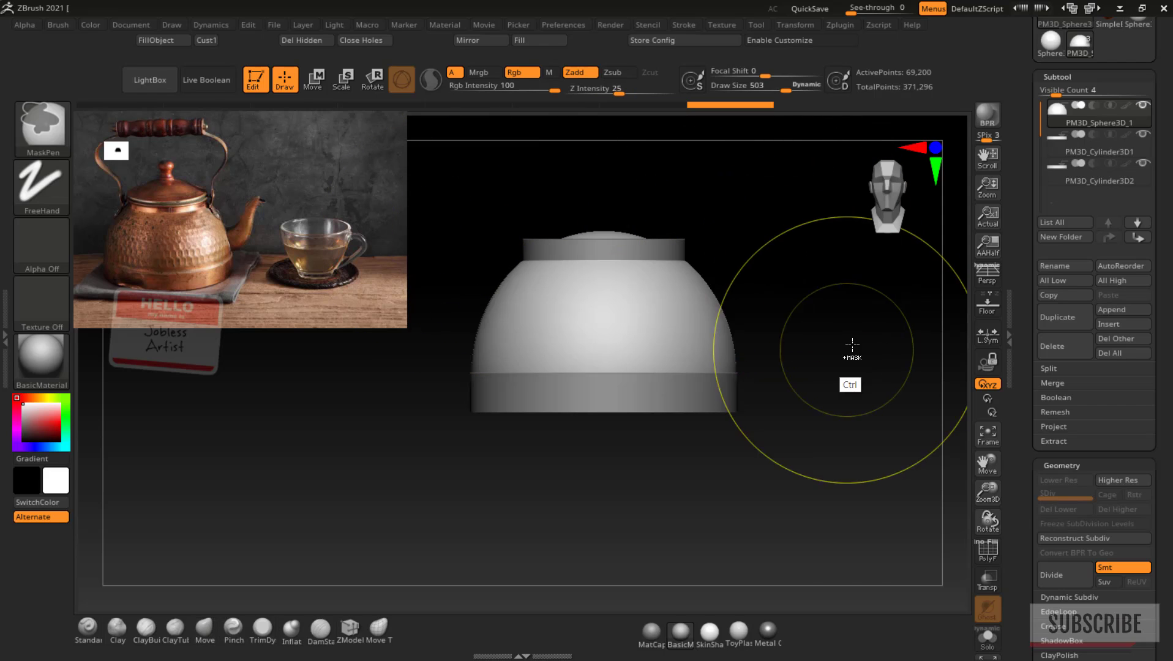
mouse_move(806, 233)
ctrl+shift+mouse_down()
mouse_move(564, 254)
mouse_move(411, 237)
ctrl+shift+mouse_up()
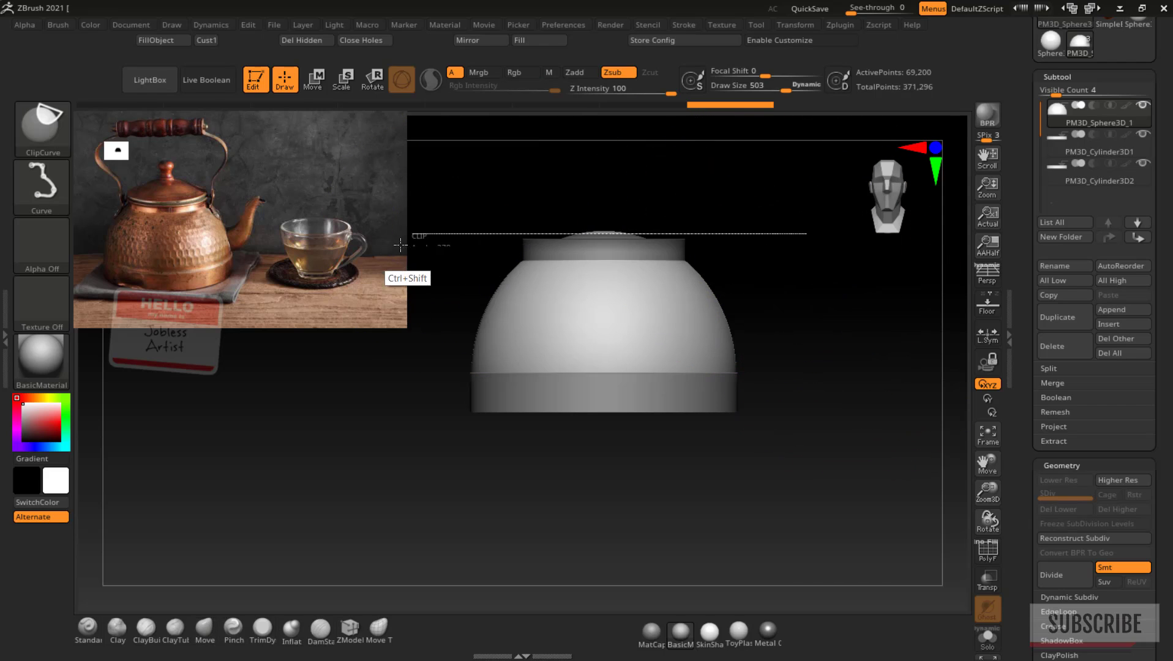
ctrl+shift+click(803, 237)
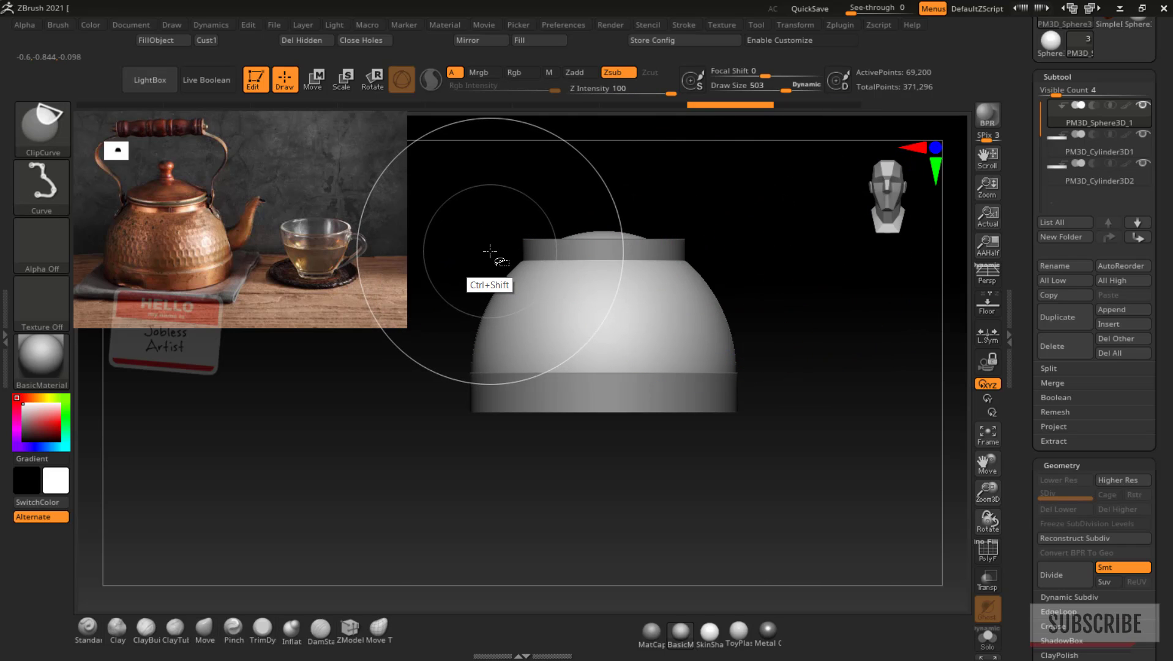
Clip off the dome's crown with a straight horizontal ClipCurve stroke through the lower part of the neck ring
ctrl+shift+drag(490, 252, 809, 255)
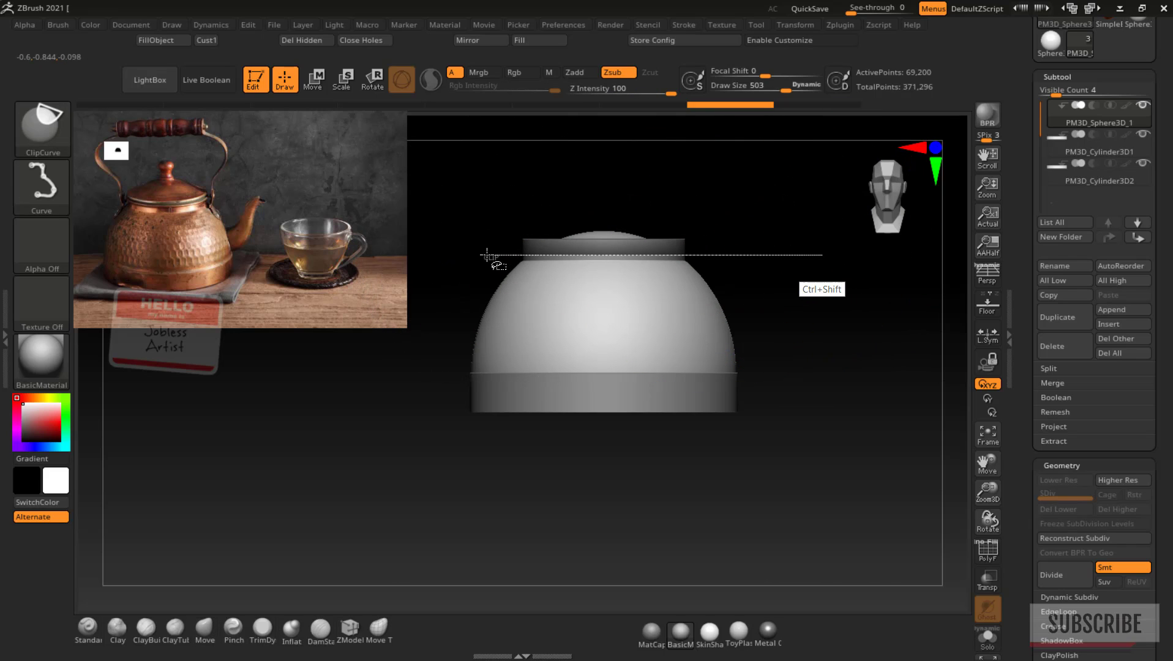
ctrl+shift+drag(487, 255, 490, 255)
drag(786, 228, 782, 199)
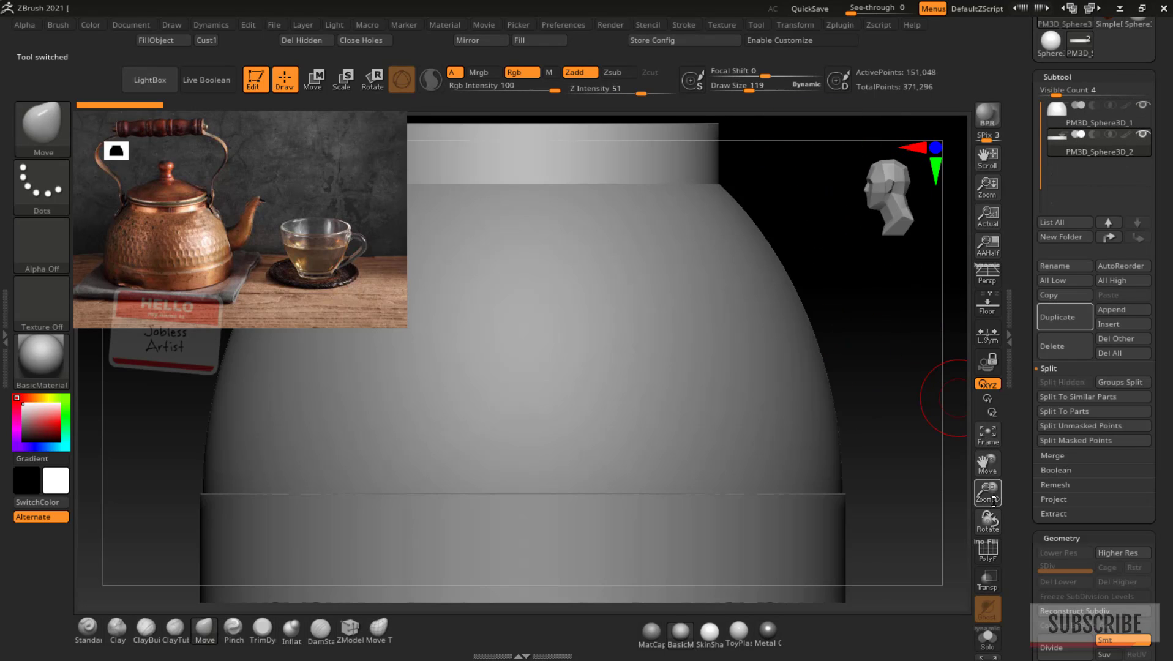
drag(988, 495, 1000, 465)
mouse_move(854, 364)
mouse_down()
mouse_move(849, 432)
mouse_move(877, 448)
mouse_move(855, 383)
mouse_up()
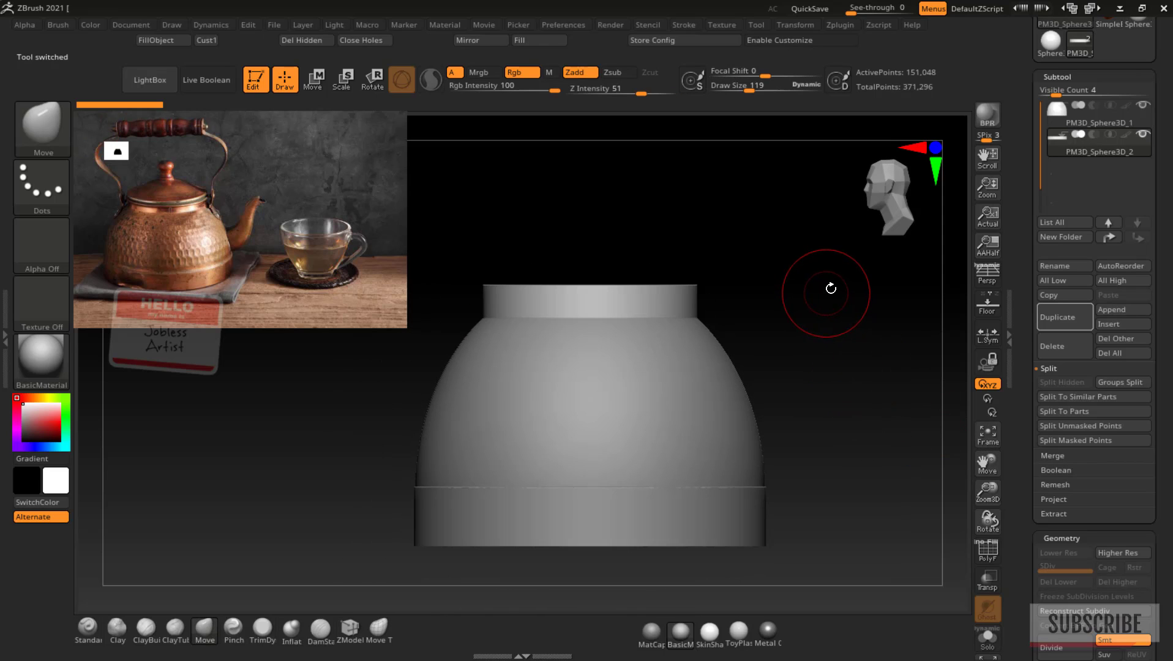
Mask the middle band of the neck ring, leaving thin strips along its upper and lower edges unmasked
key(ctrl)
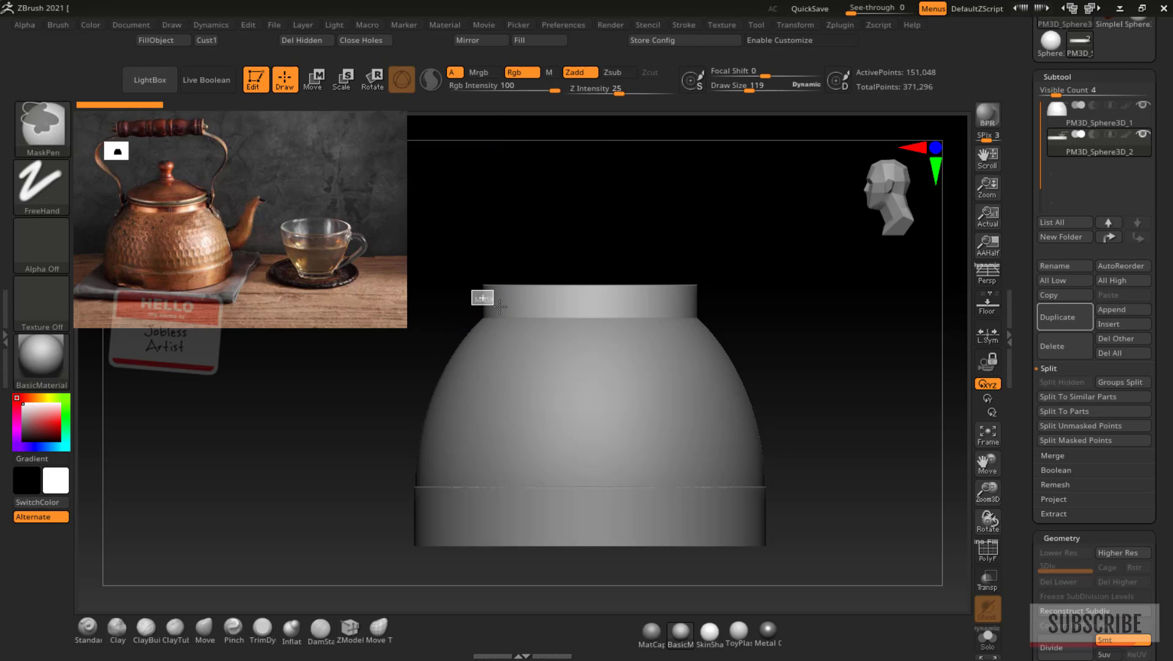
ctrl+drag(499, 306, 769, 313)
key(ctrl)
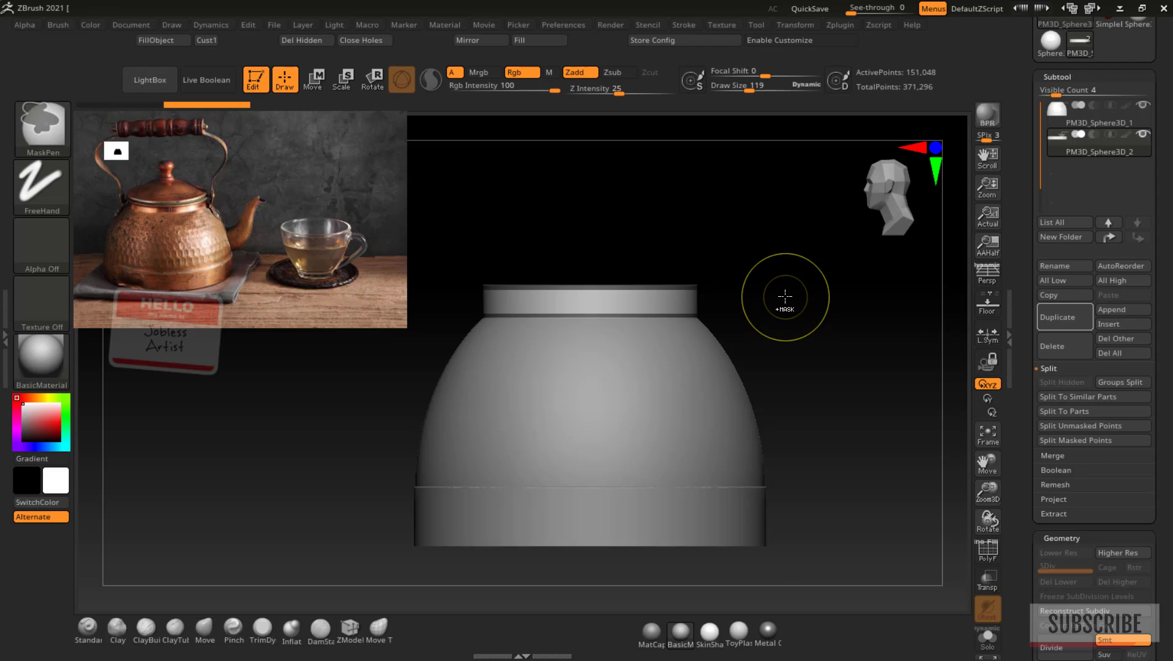
ctrl+click(788, 302)
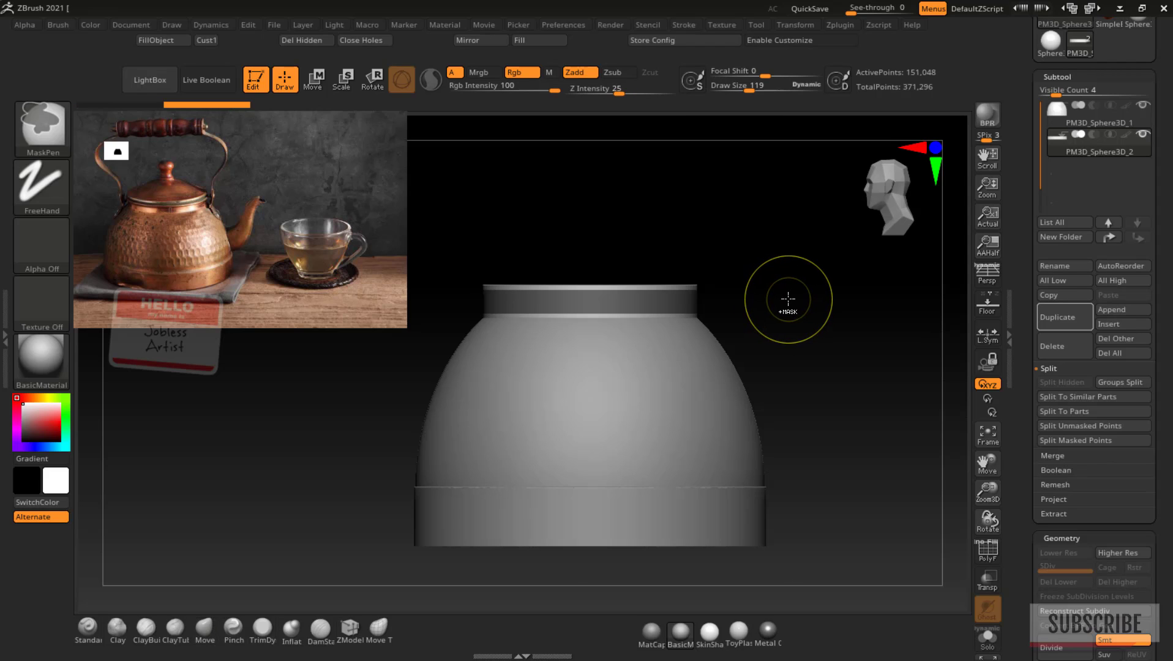
ctrl+click(837, 320)
ctrl+click(885, 327)
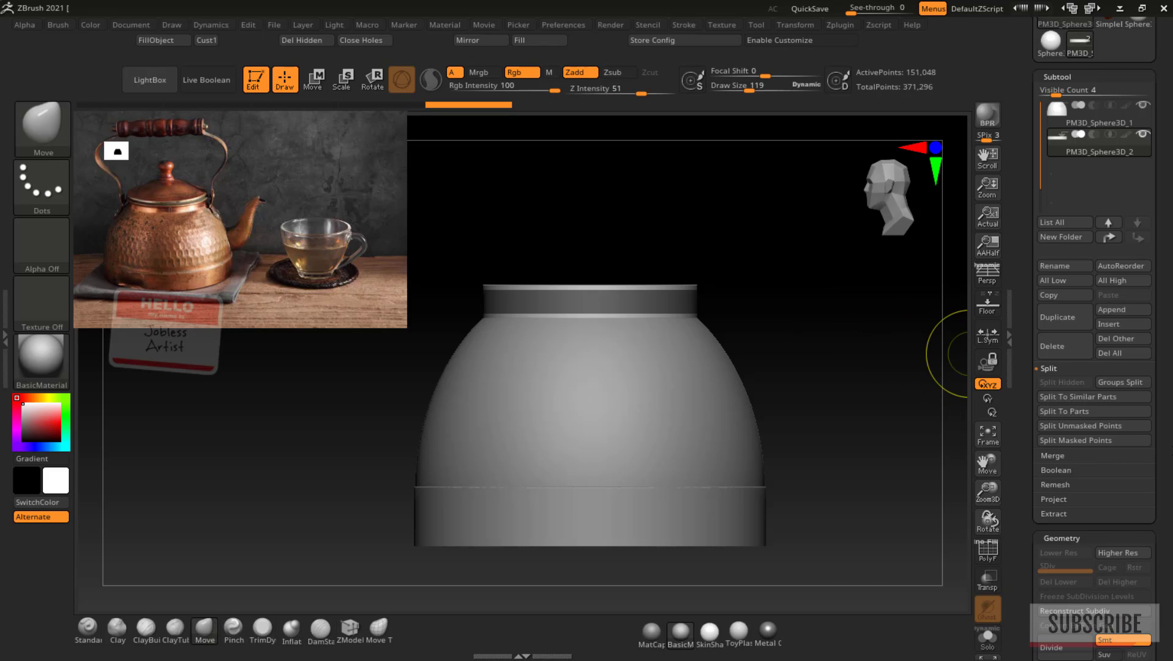
Slightly inflate the unmasked edge strips of the neck ring with the Inflate deformation
drag(1162, 422, 1162, 146)
drag(1172, 452, 1106, 336)
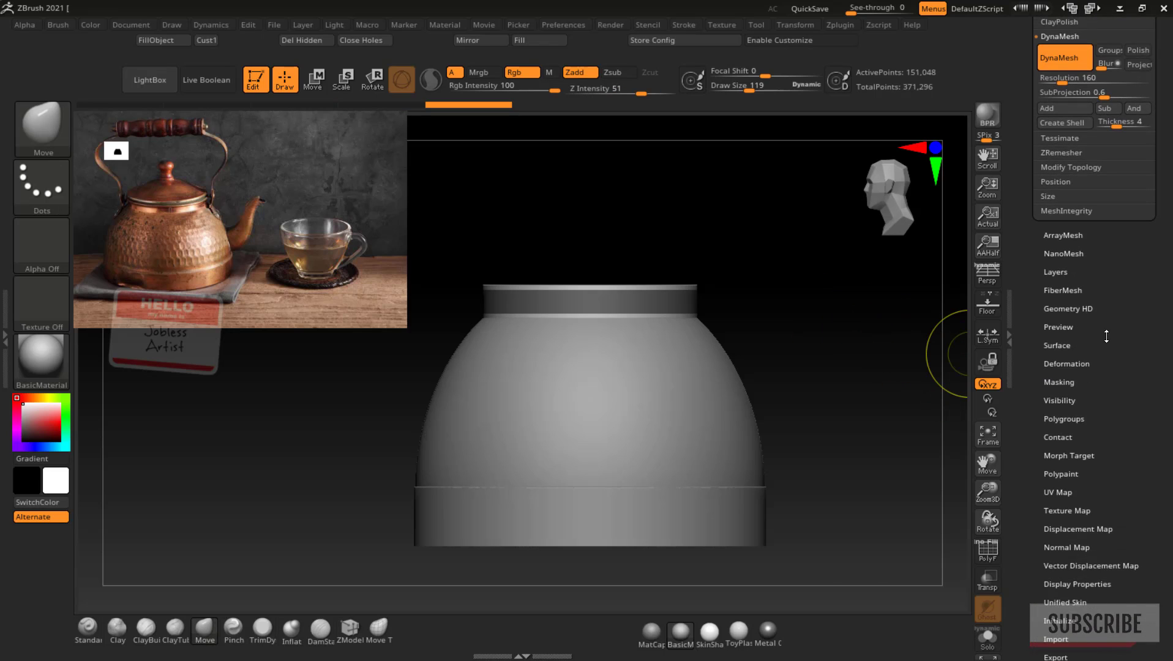
click(1068, 365)
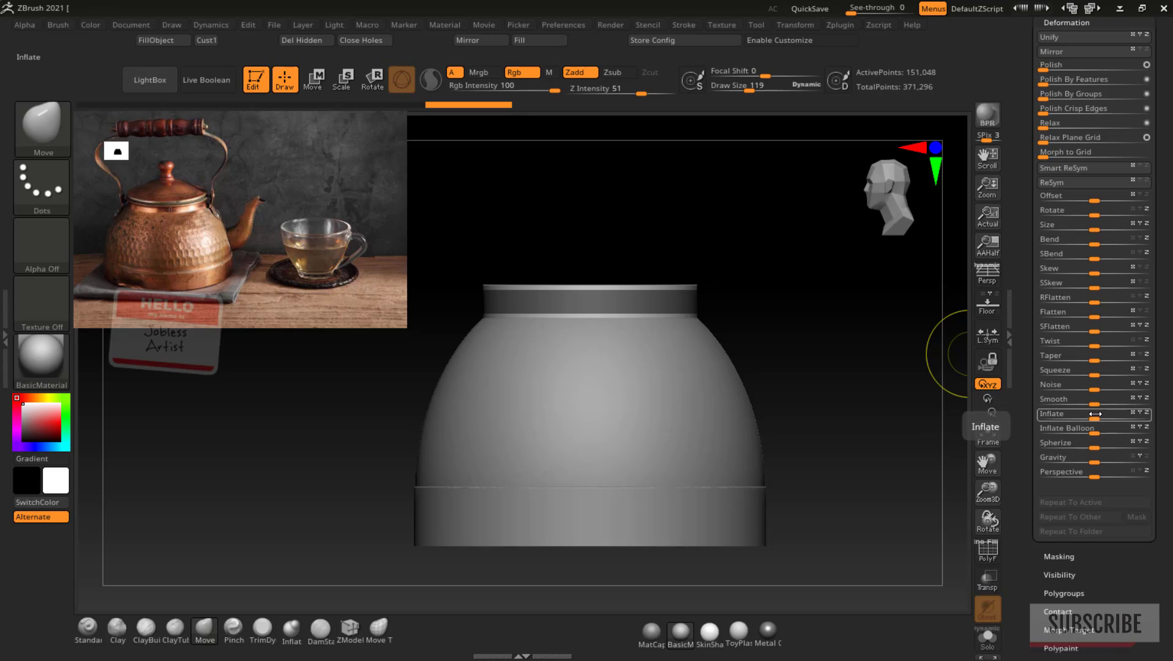
drag(1088, 417, 1106, 414)
Clear the mask from the neck ring
drag(839, 284, 838, 288)
key(ctrl)
drag(838, 349, 869, 374)
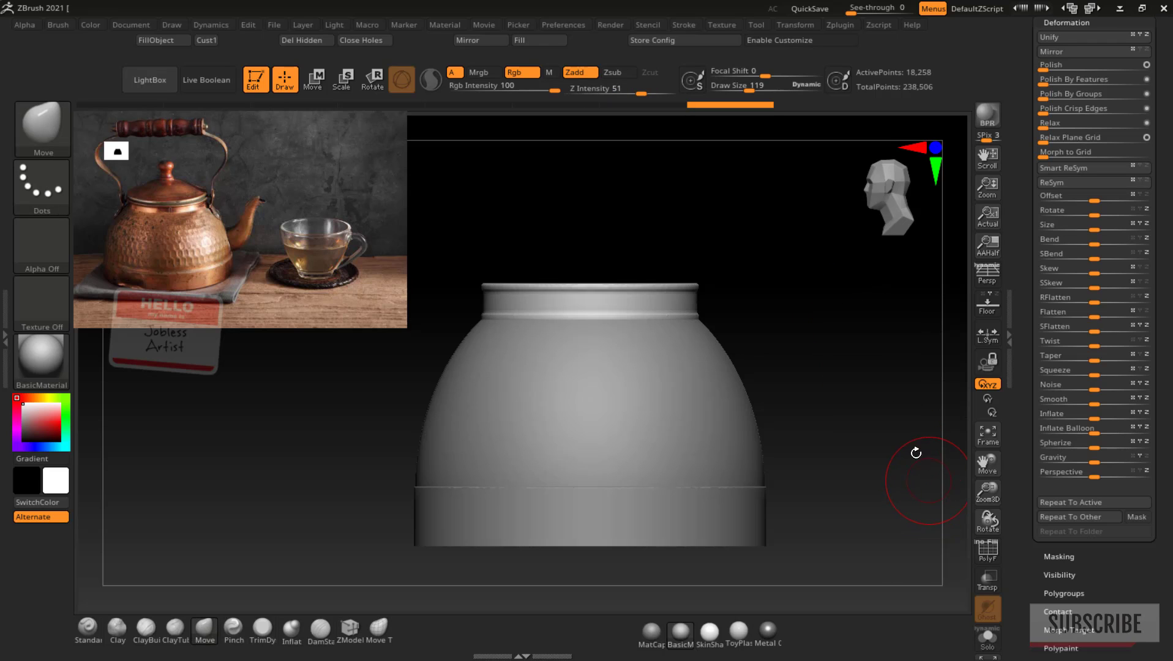
mouse_move(916, 453)
mouse_down()
mouse_move(880, 342)
mouse_move(892, 445)
mouse_move(854, 411)
mouse_move(860, 328)
mouse_up()
ctrl+click(834, 385)
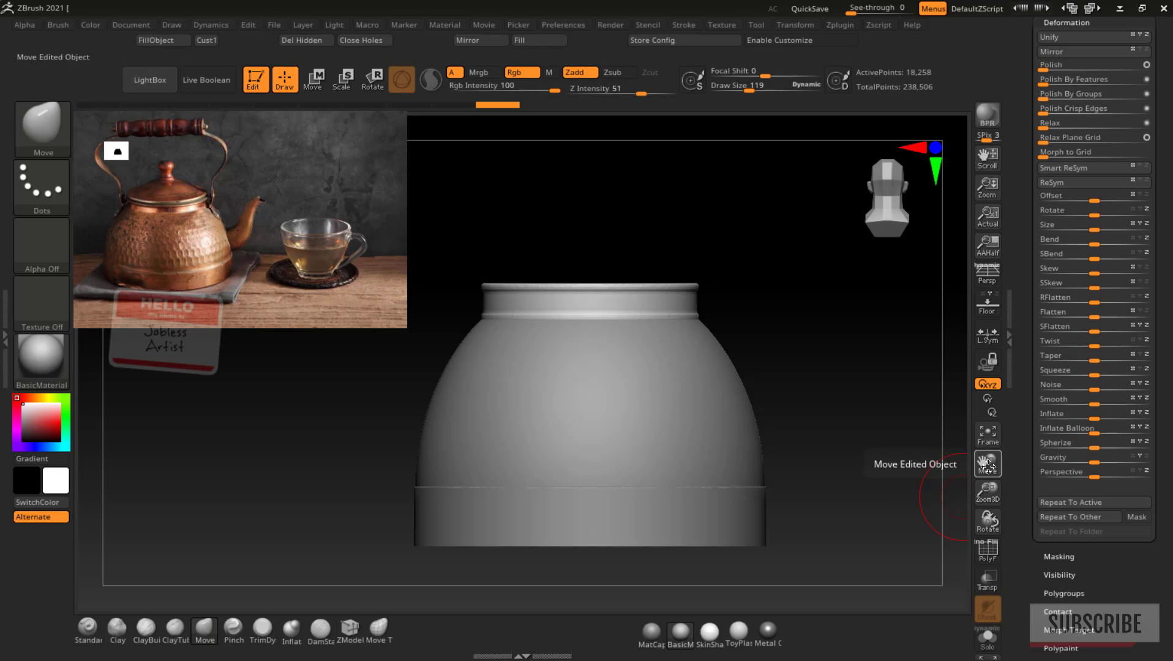
drag(988, 464, 1015, 388)
ctrl+click(931, 433)
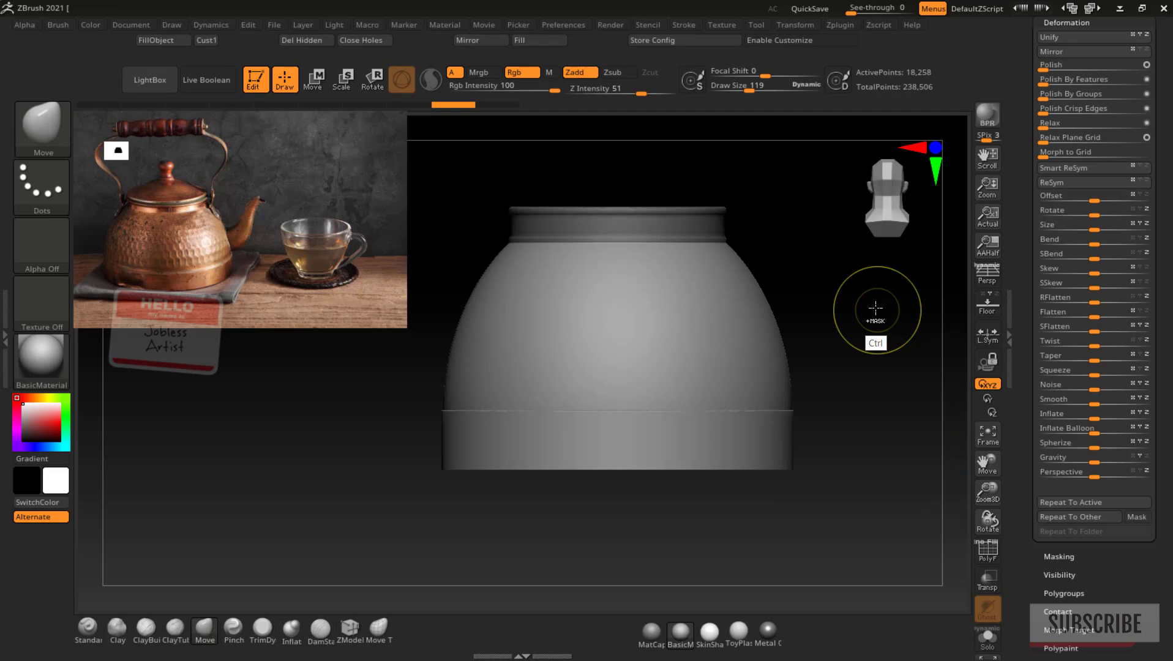
ctrl+drag(873, 302, 875, 301)
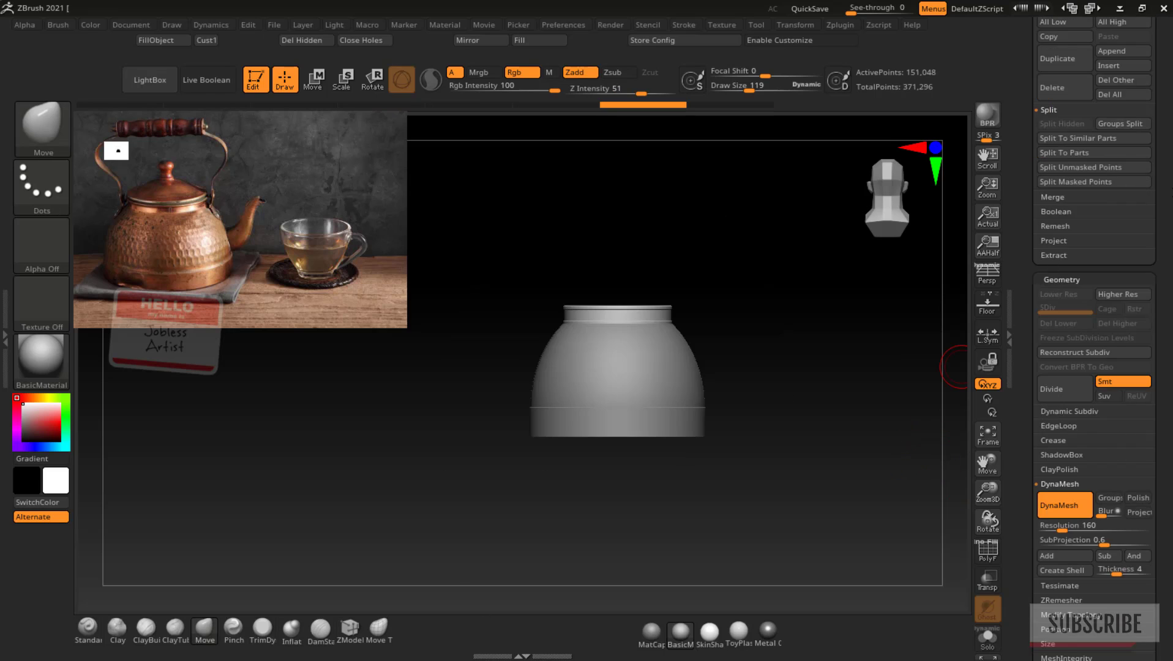
Insert a Sphere3D_1 mesh as a new subtool and subdivide it twice
scroll(1148, 268, up, 5)
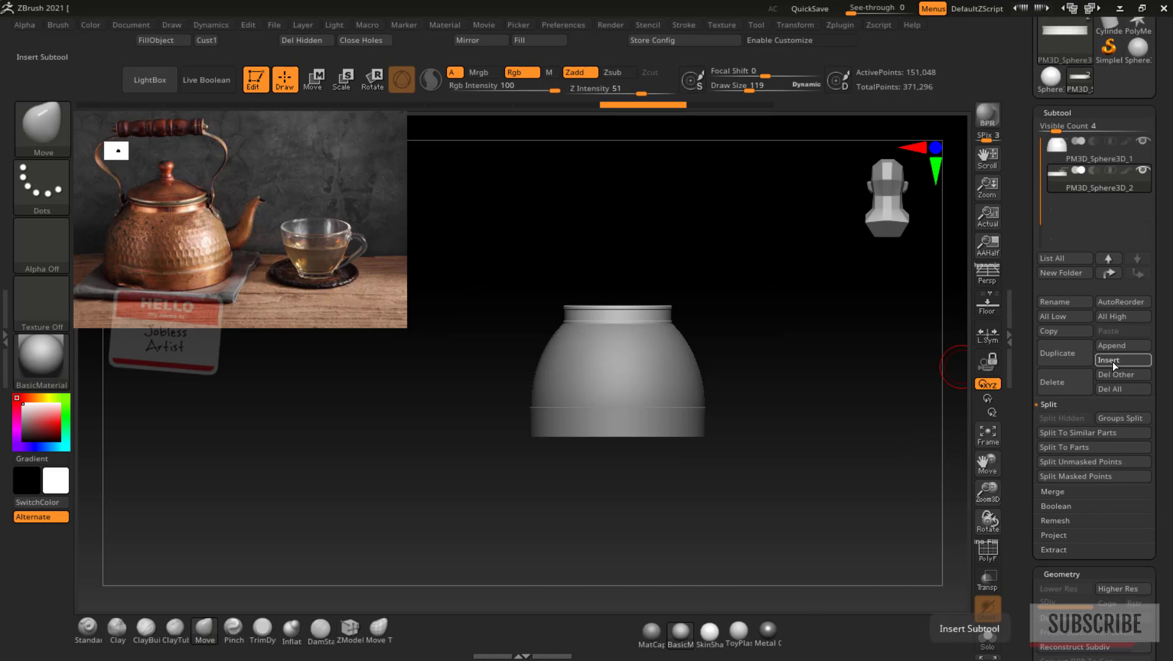
click(1112, 361)
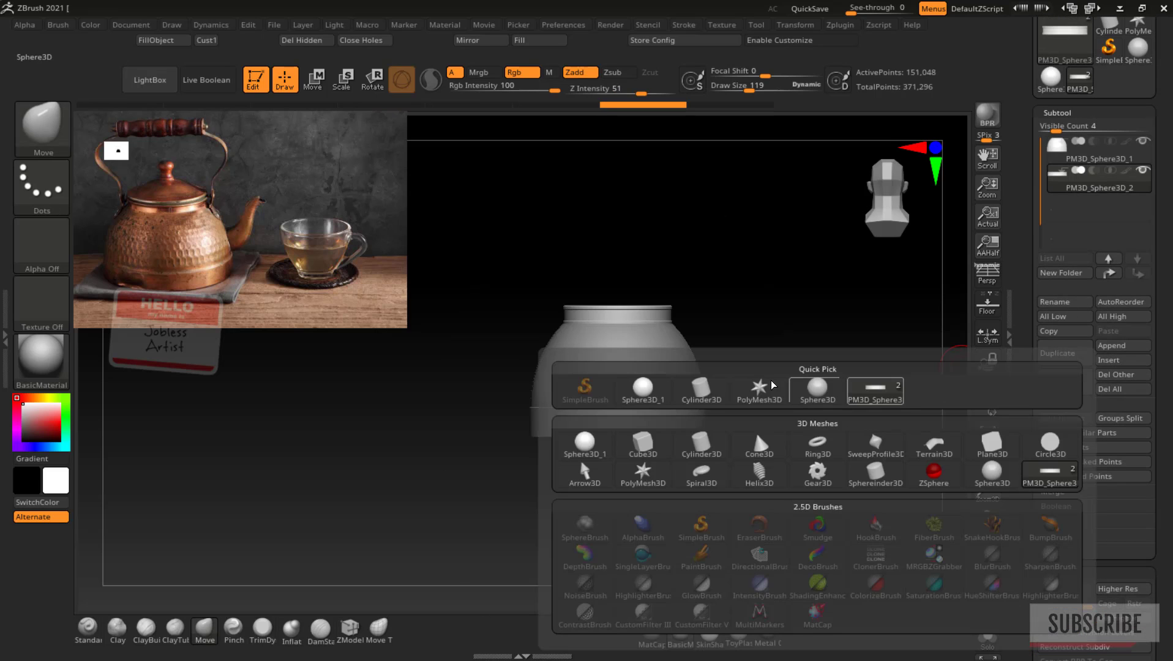
click(582, 444)
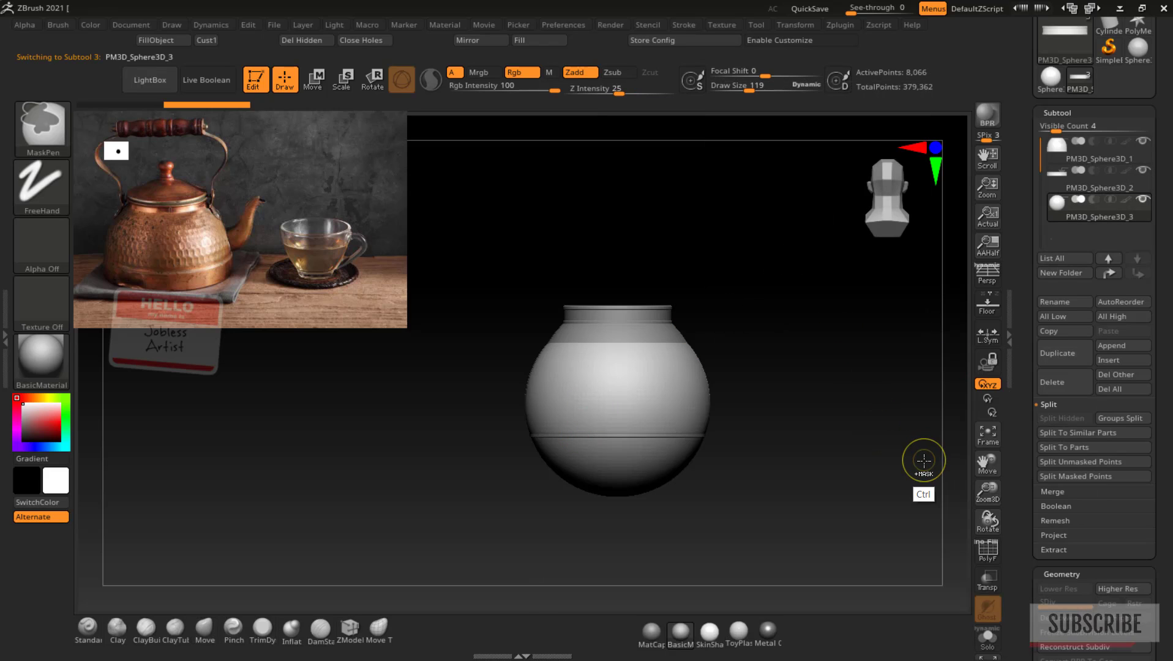
key(ctrl+d)
key(ctrl+d)
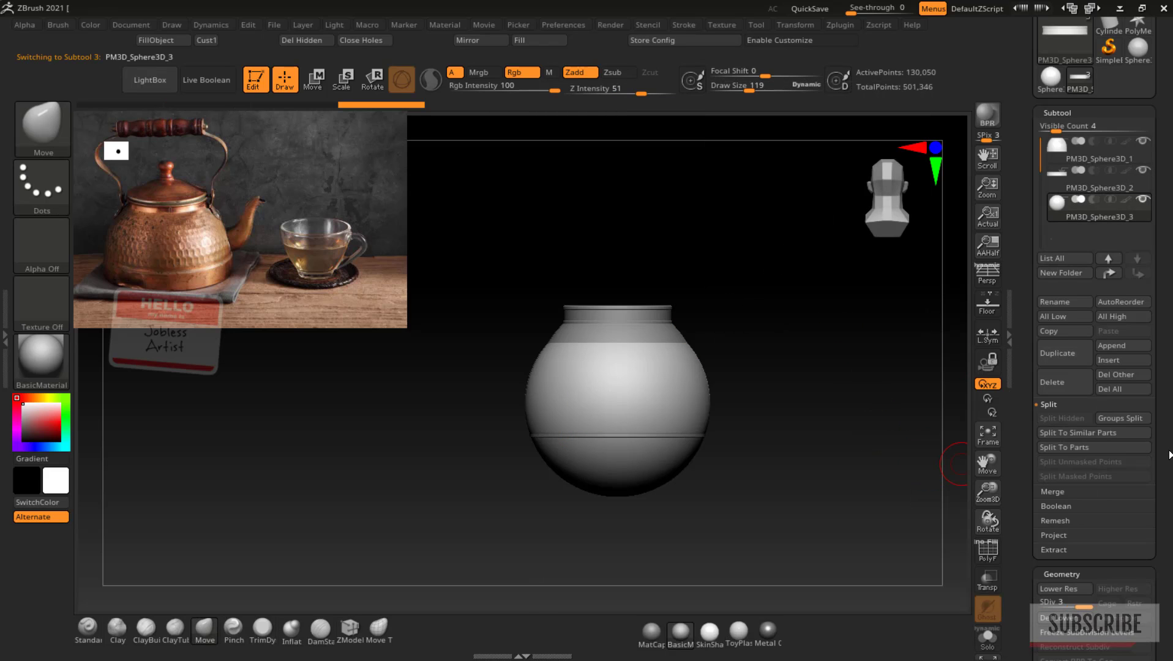
DynaMesh the new sphere at resolution 160 without freezing its subdivision levels
scroll(1170, 454, down, 5)
drag(1067, 378, 1059, 382)
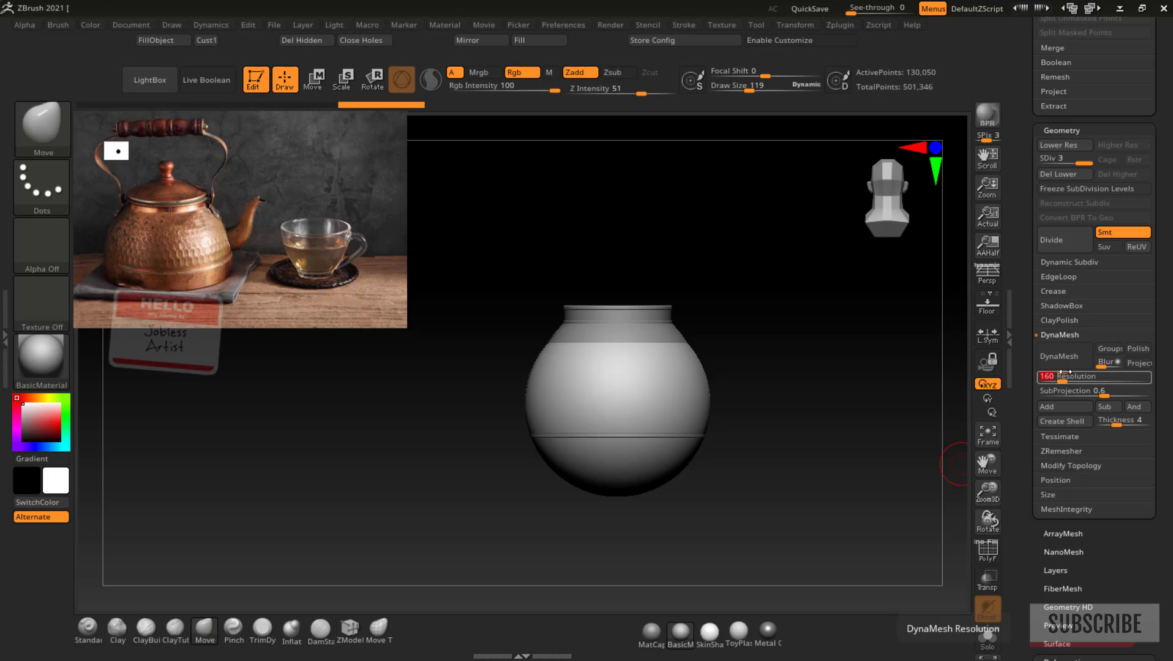
click(1058, 358)
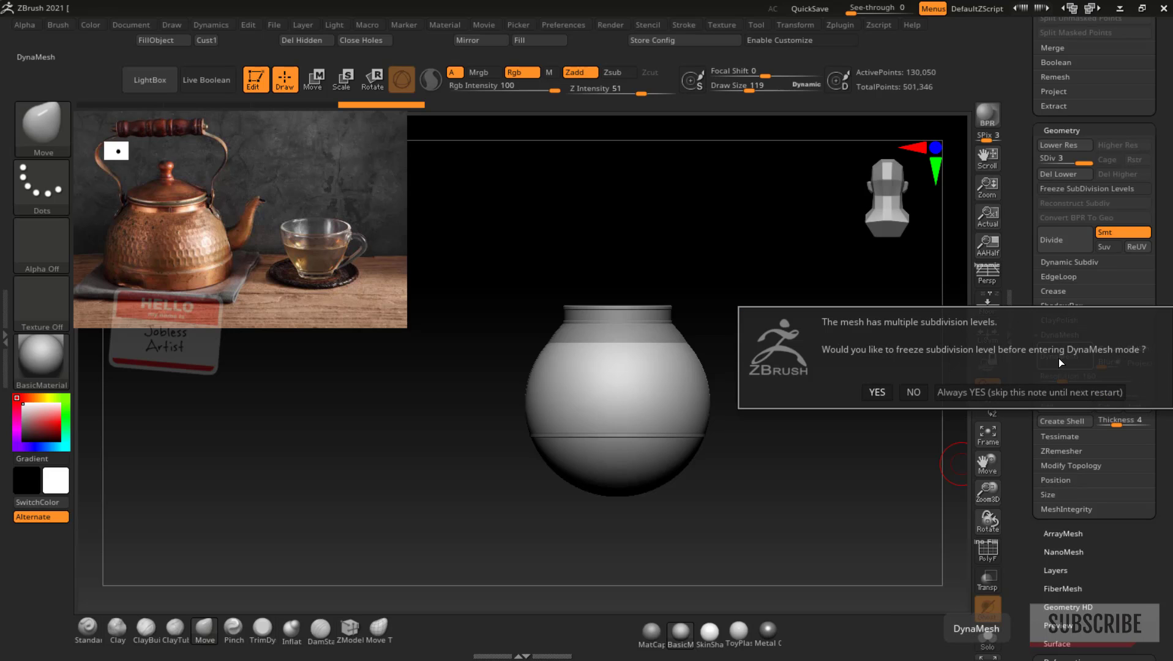
click(914, 391)
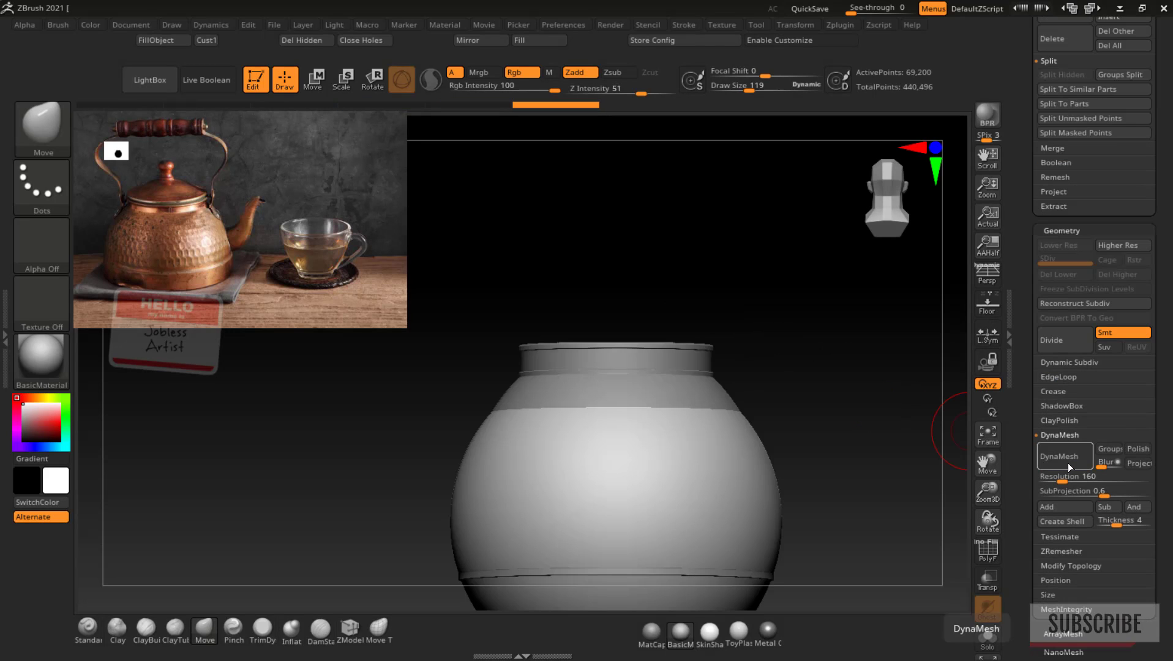
Move the sphere straight up above the neck ring, scale it uniformly to about half size, and raise it slightly clear of the ring
key(w)
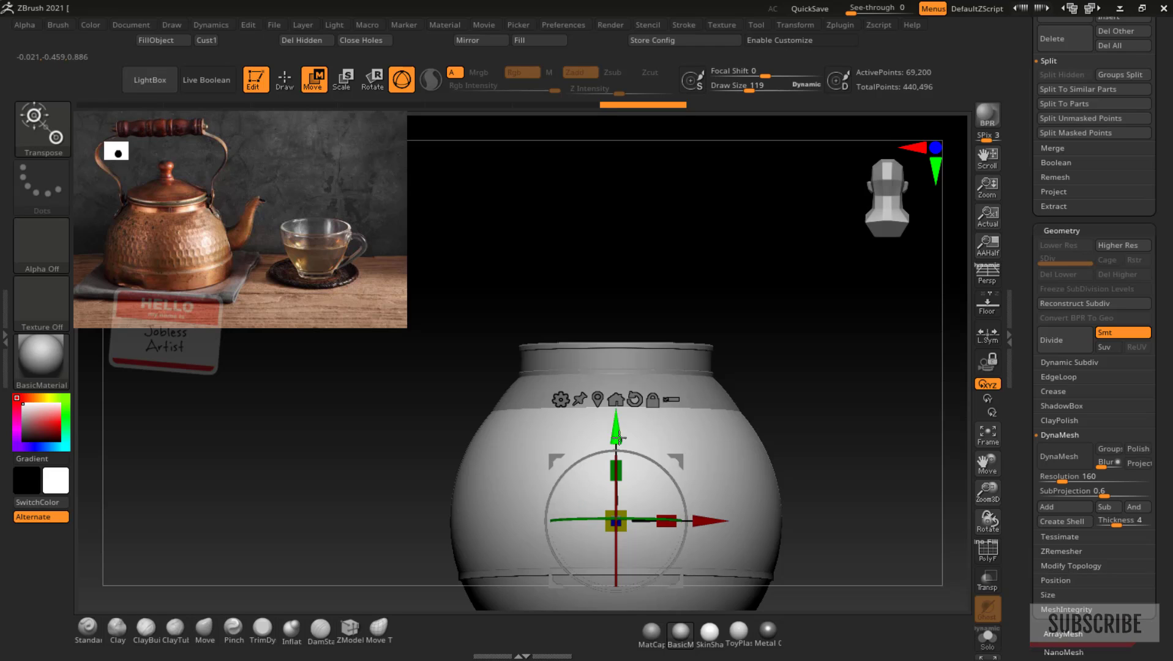
drag(616, 432, 616, 172)
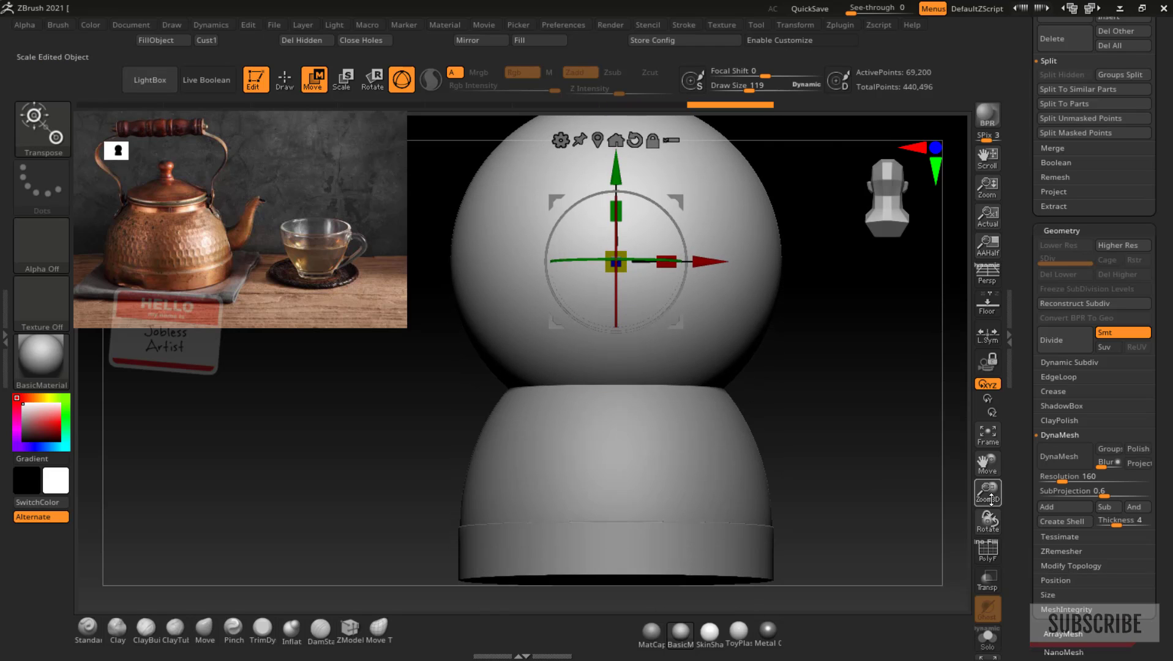
drag(991, 499, 989, 523)
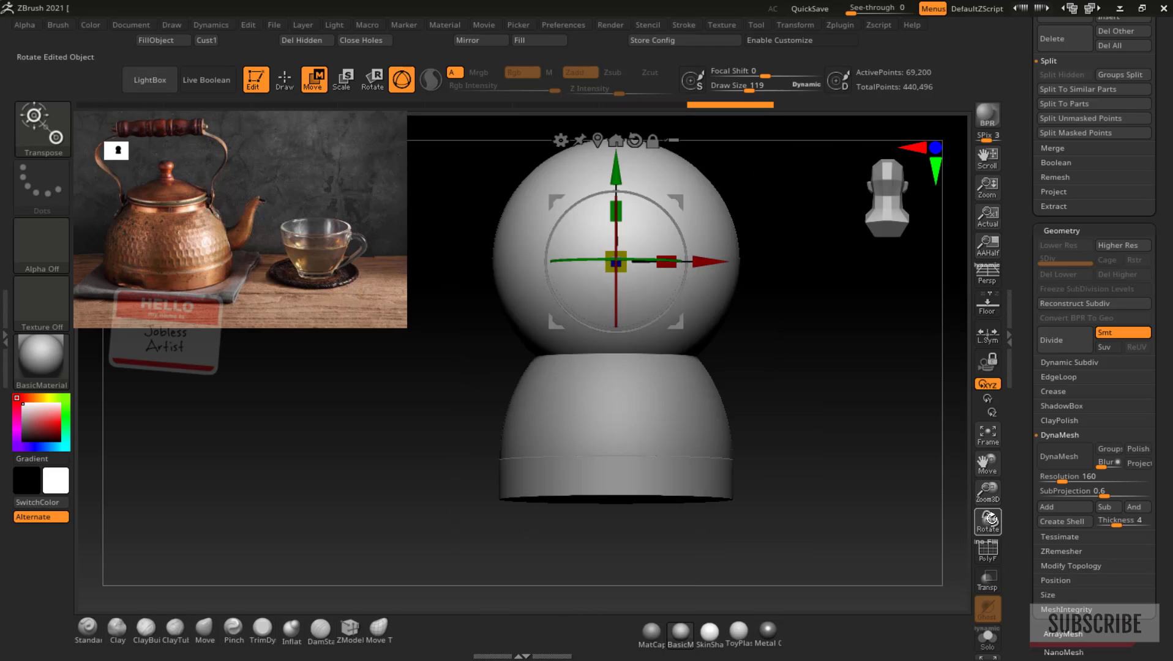
mouse_move(912, 466)
mouse_down()
mouse_move(867, 445)
mouse_move(920, 462)
mouse_up()
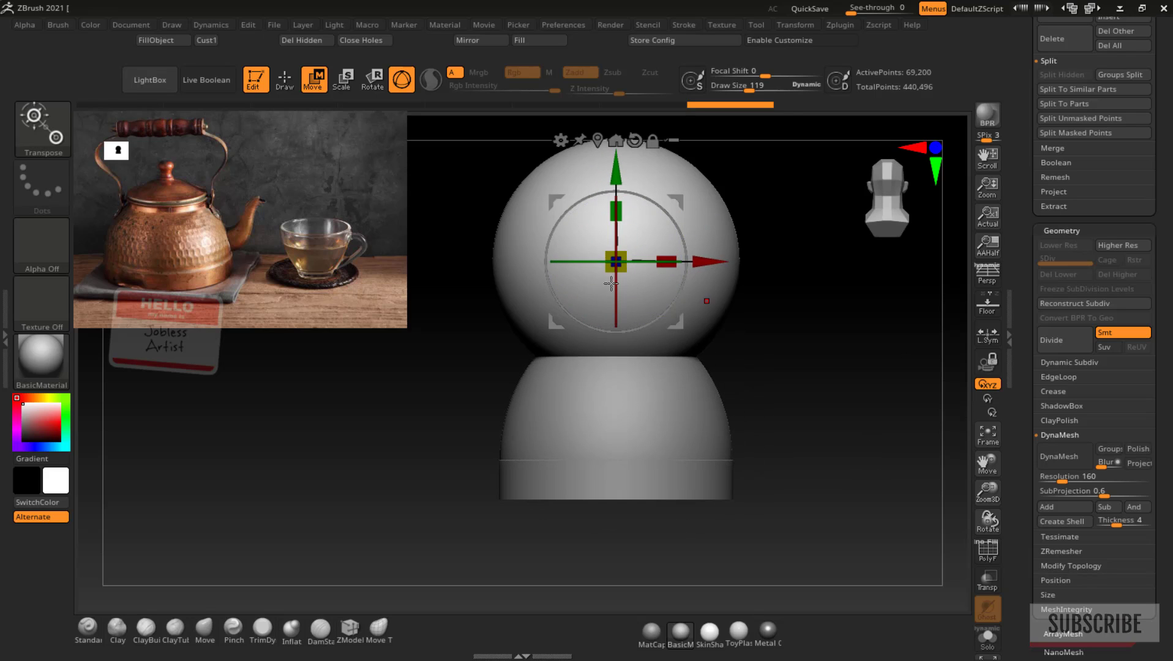
drag(616, 262, 630, 250)
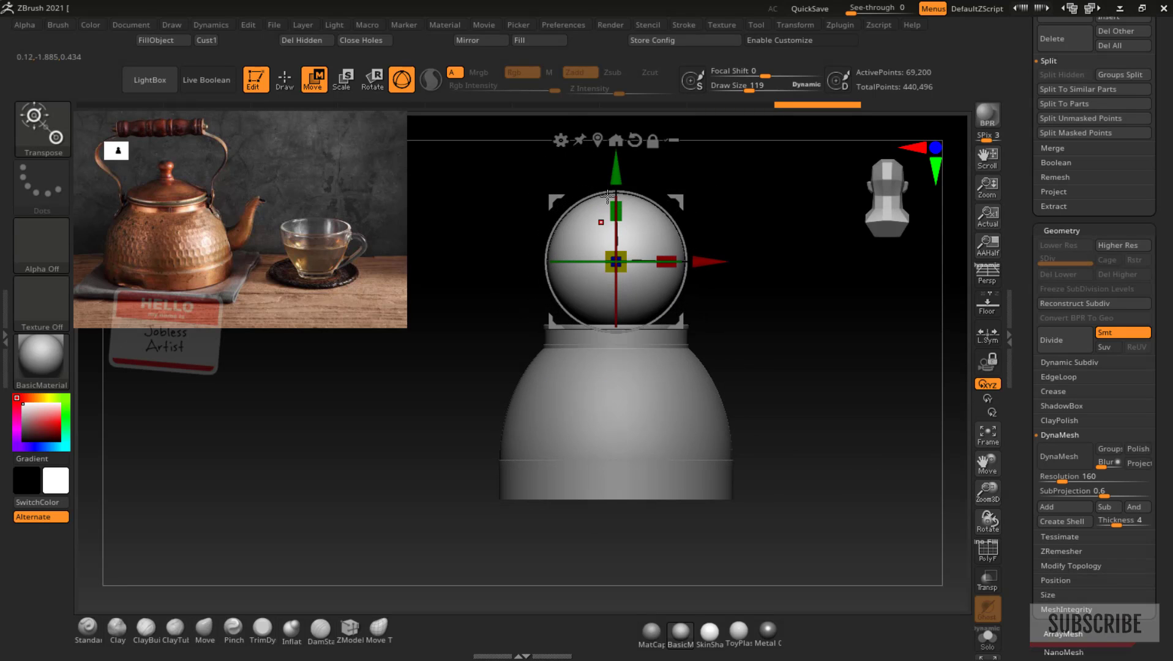
drag(617, 170, 617, 146)
key(q)
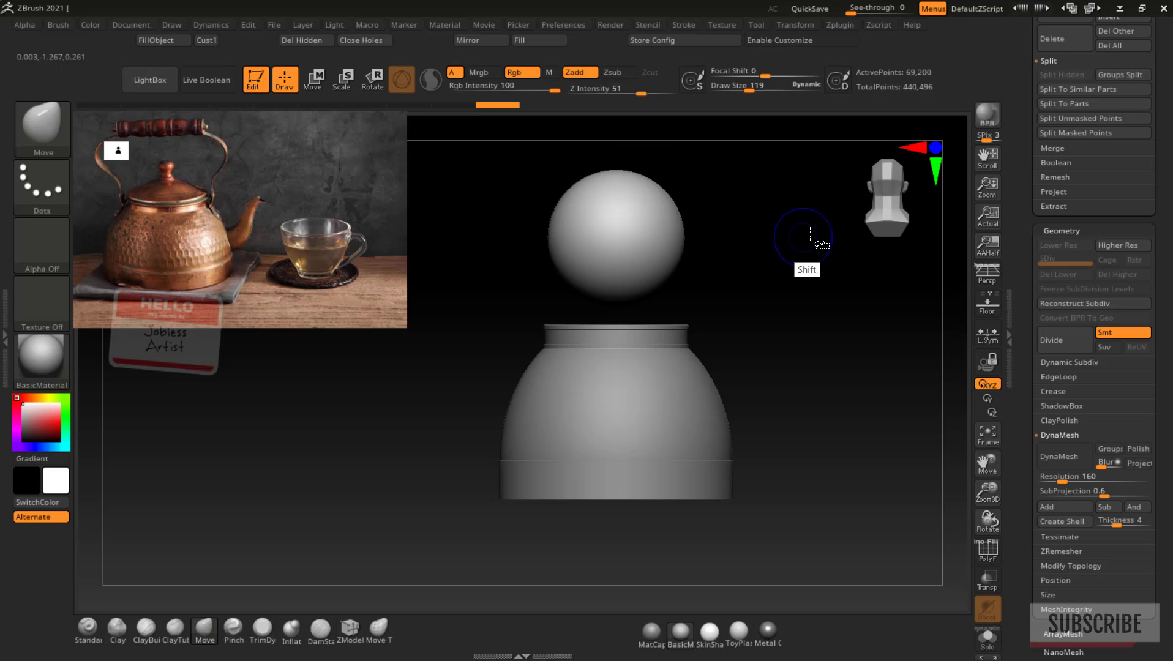
Apply the Flatten deformer to the sphere above the neck ring
drag(988, 491, 988, 504)
key(w)
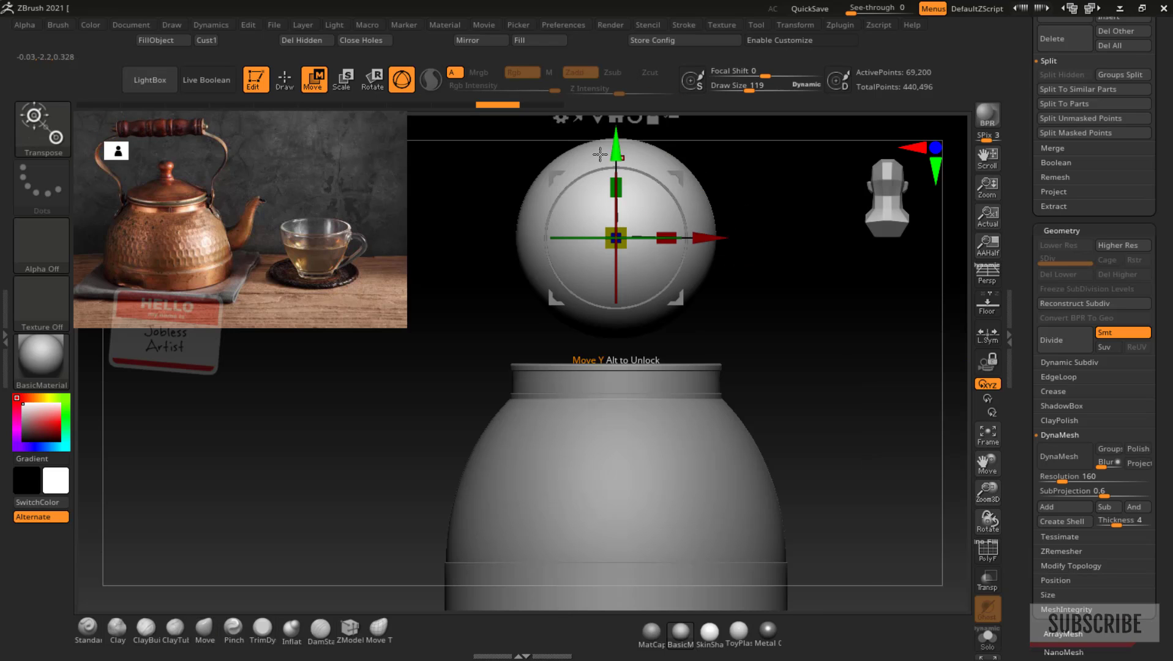
key(q)
click(988, 436)
drag(988, 493, 989, 446)
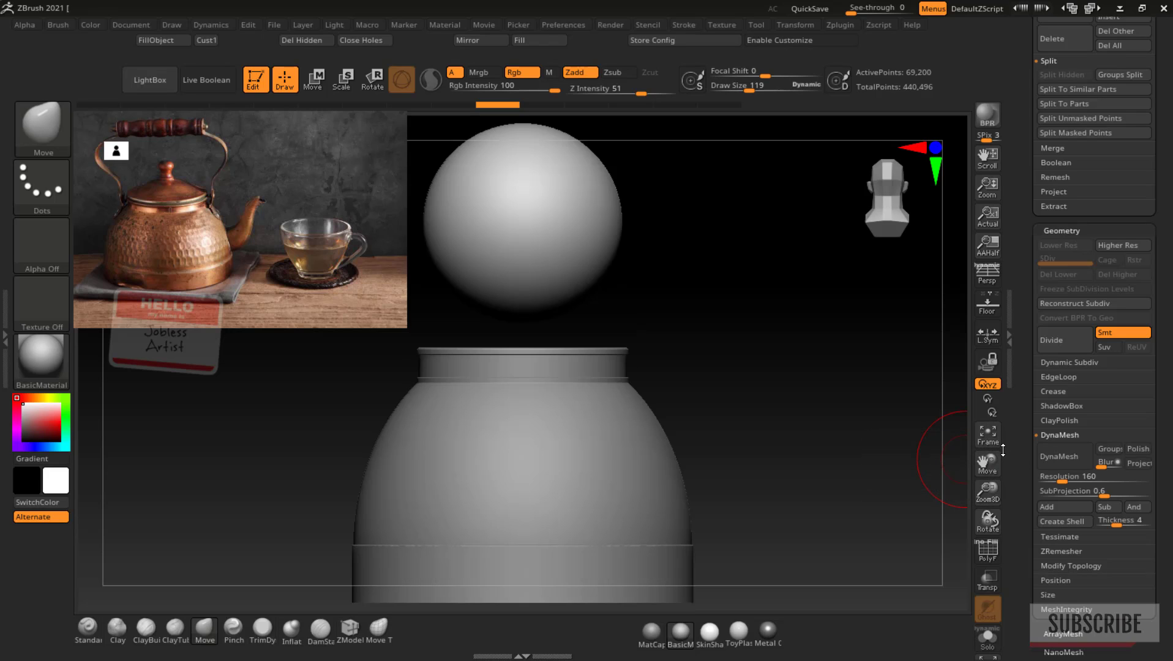
key(w)
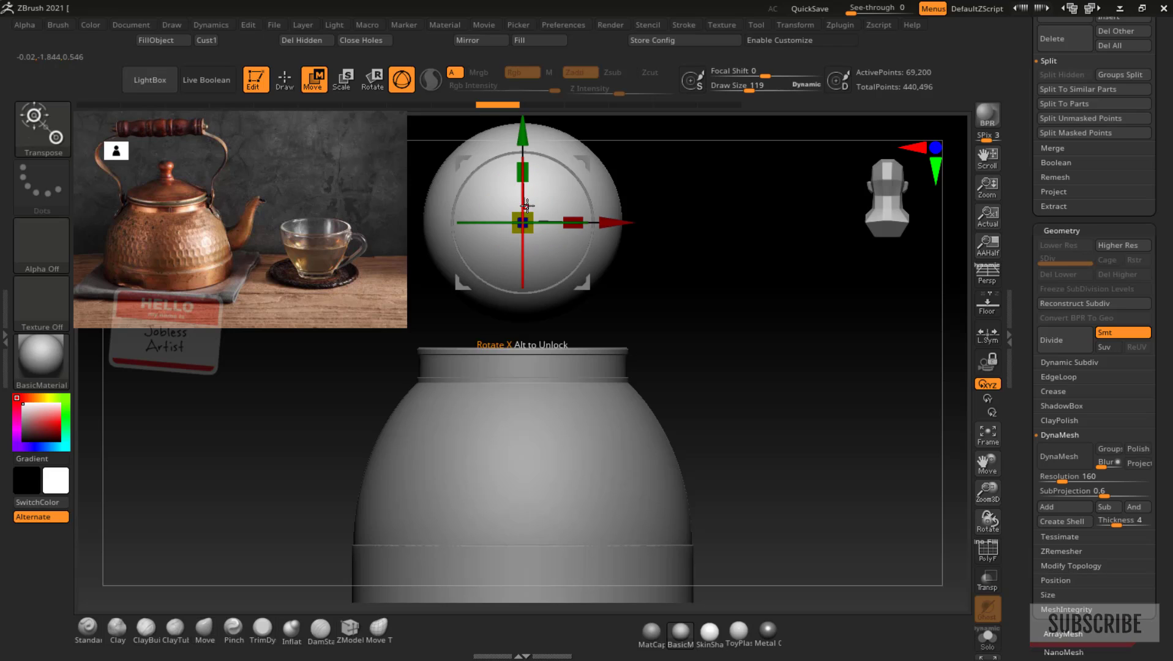
drag(993, 462, 1000, 477)
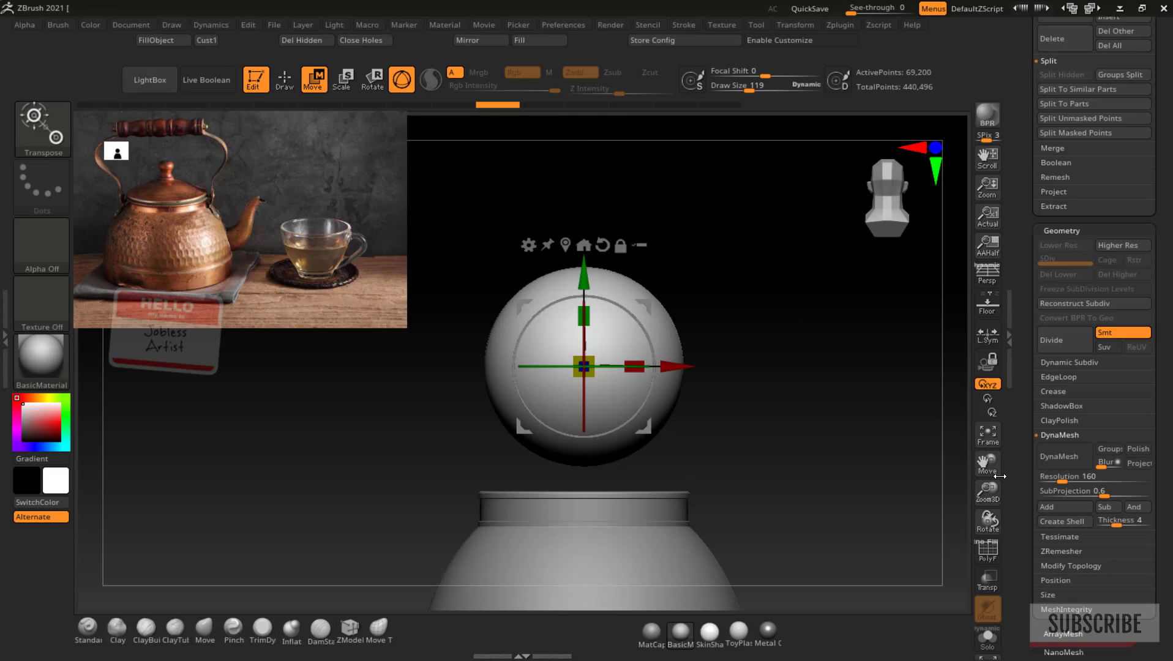
click(528, 246)
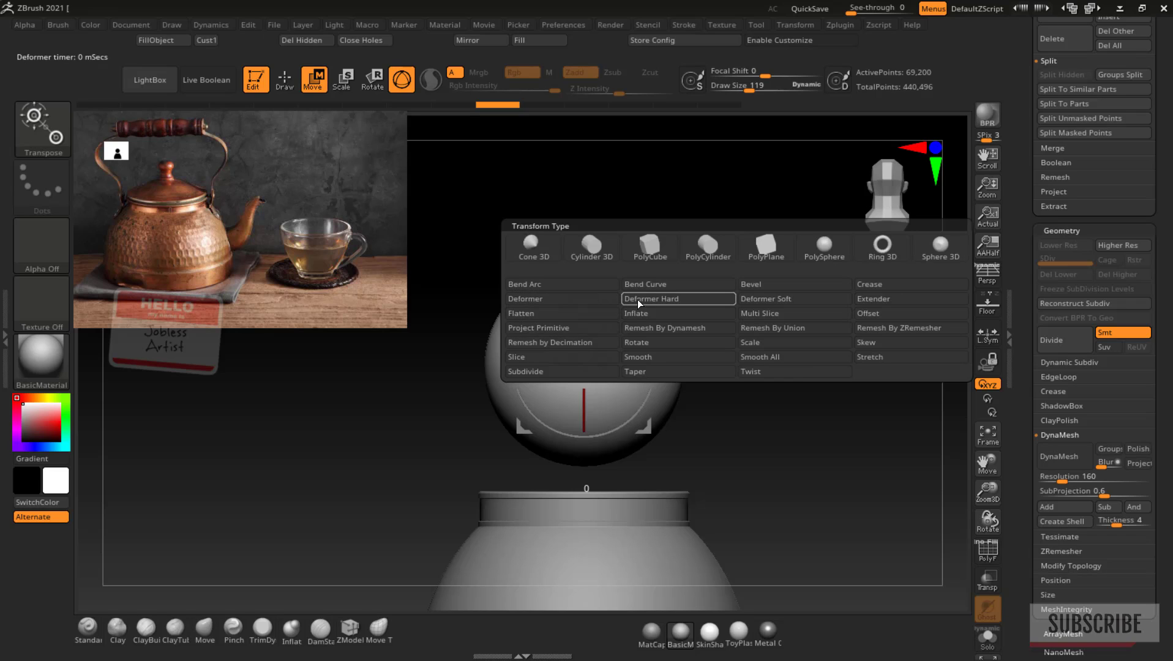
click(554, 313)
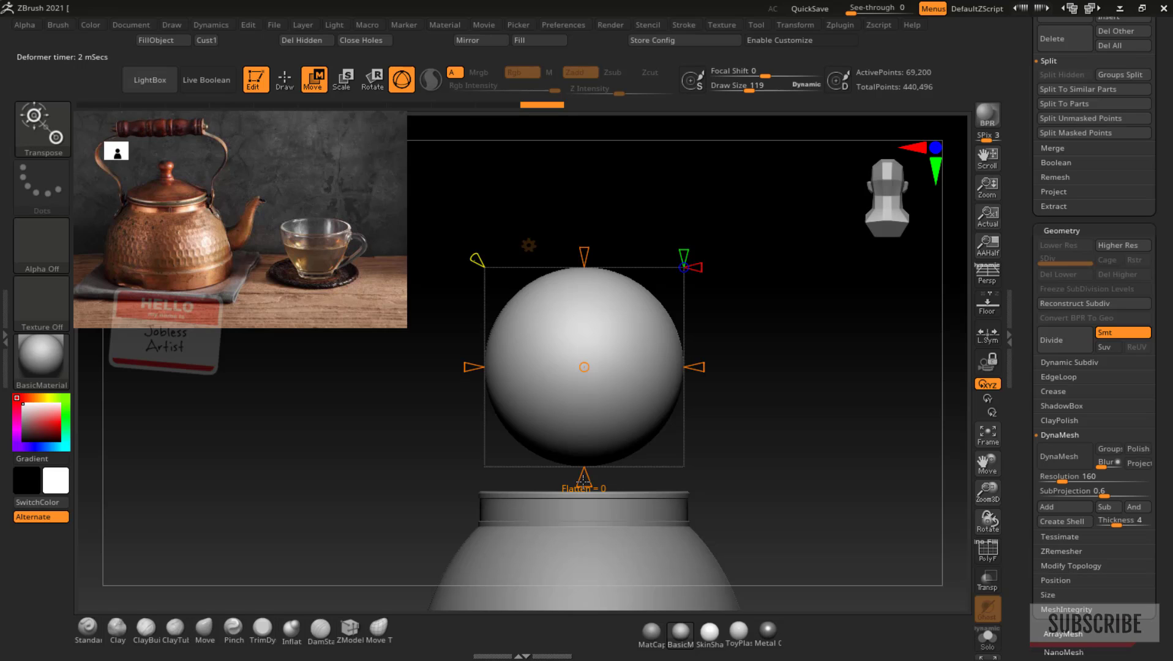
Try flattening the sphere from below to slightly above its centre, and undo that cut
drag(583, 484, 583, 483)
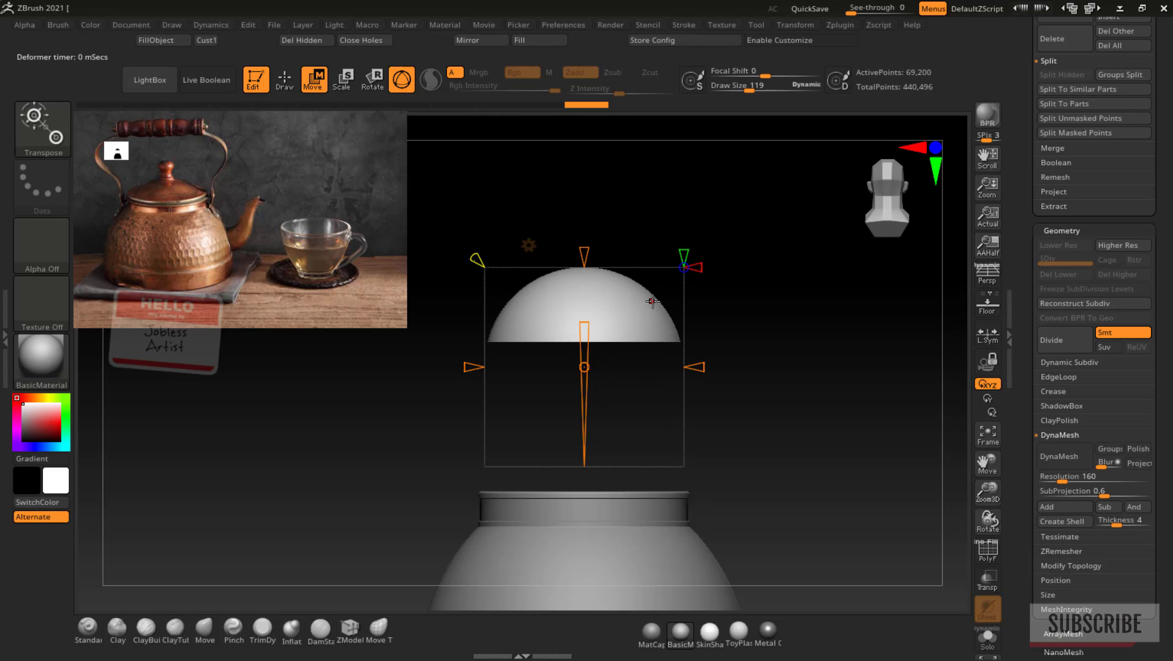
key(q)
mouse_move(729, 302)
mouse_down()
mouse_move(786, 291)
mouse_move(772, 287)
mouse_up()
key(ctrl+z)
key(w)
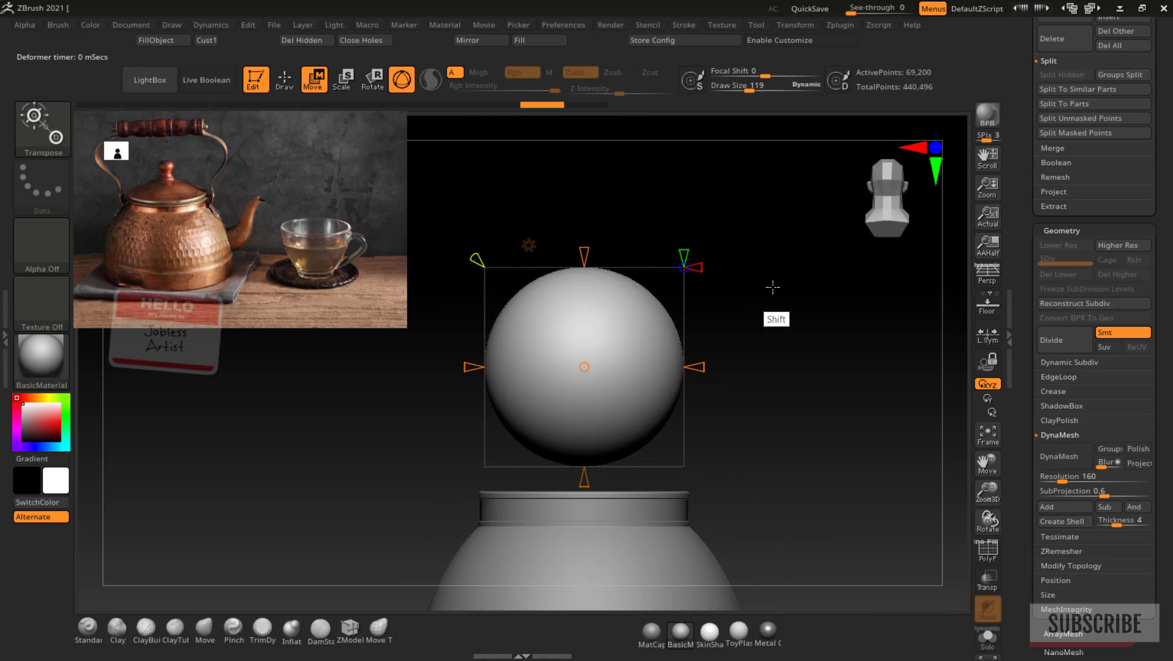
Flatten the sphere above the neck ring from below up to its centre, leaving a hemisphere, and exit the deformer
drag(586, 483, 585, 361)
drag(587, 482, 586, 483)
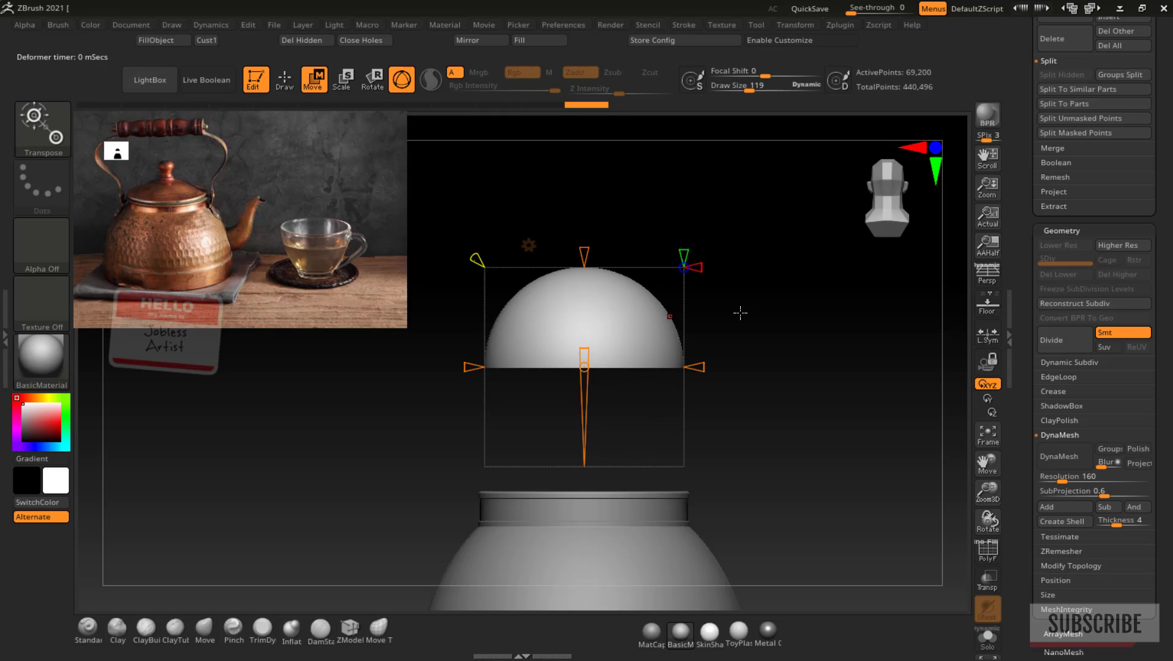
mouse_move(740, 311)
mouse_down()
mouse_move(778, 303)
mouse_move(783, 327)
mouse_up()
key(q)
key(w)
key(w)
key(q)
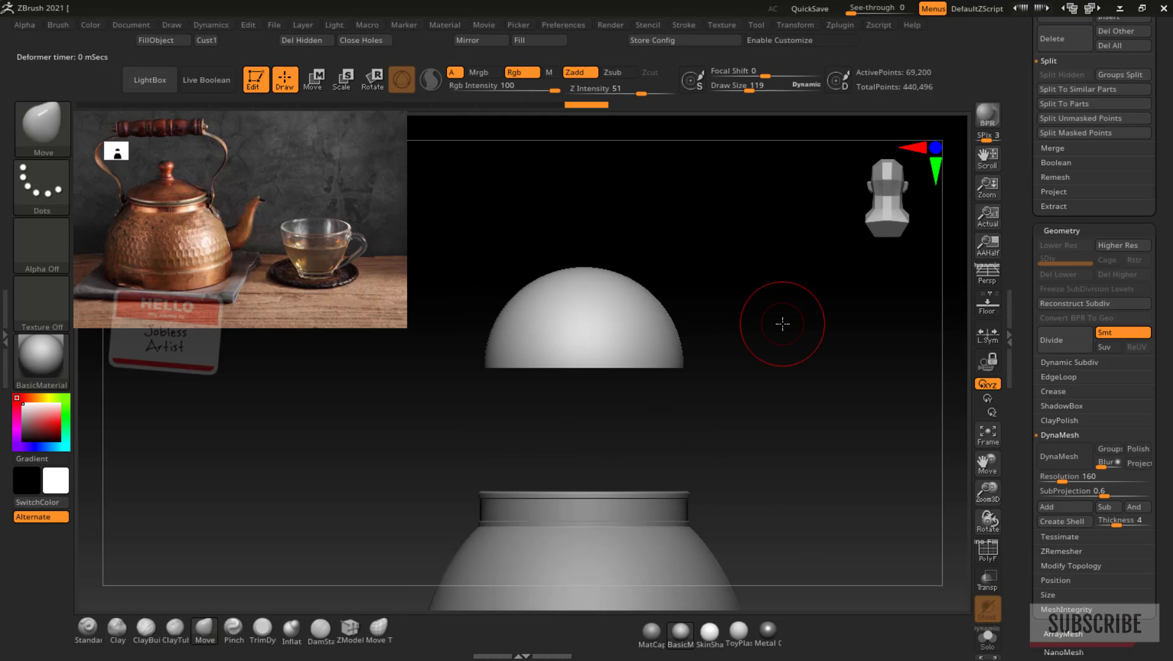
key(w)
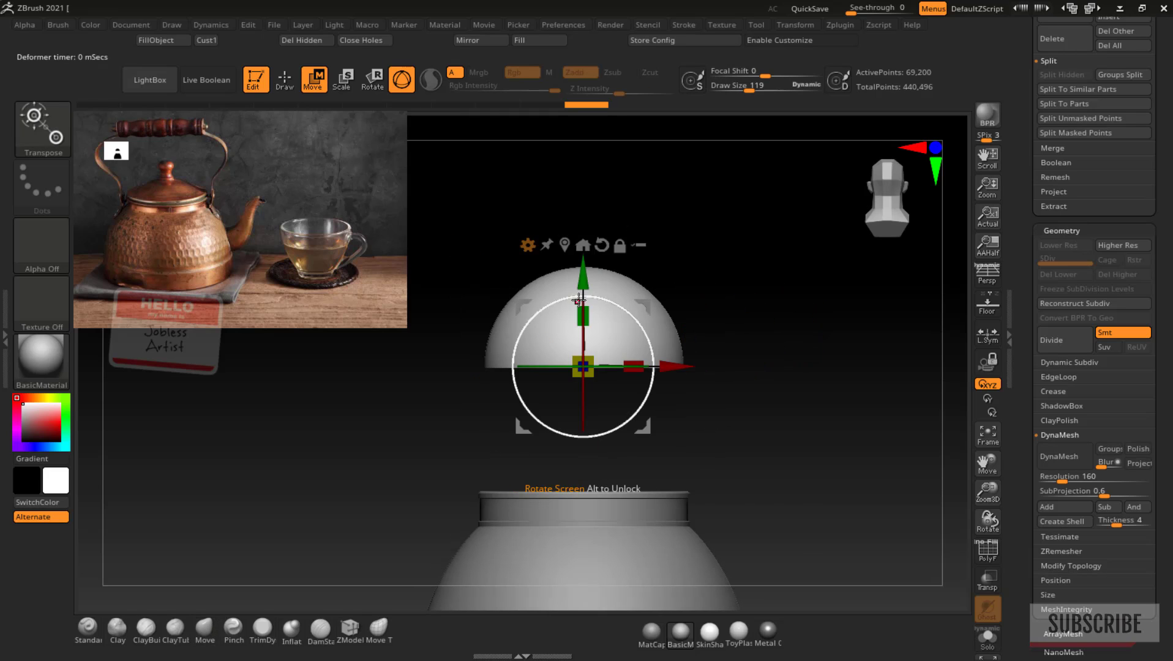
Try cutting the hemisphere shallower from below with a second Flatten deformer, and undo that cut
click(527, 245)
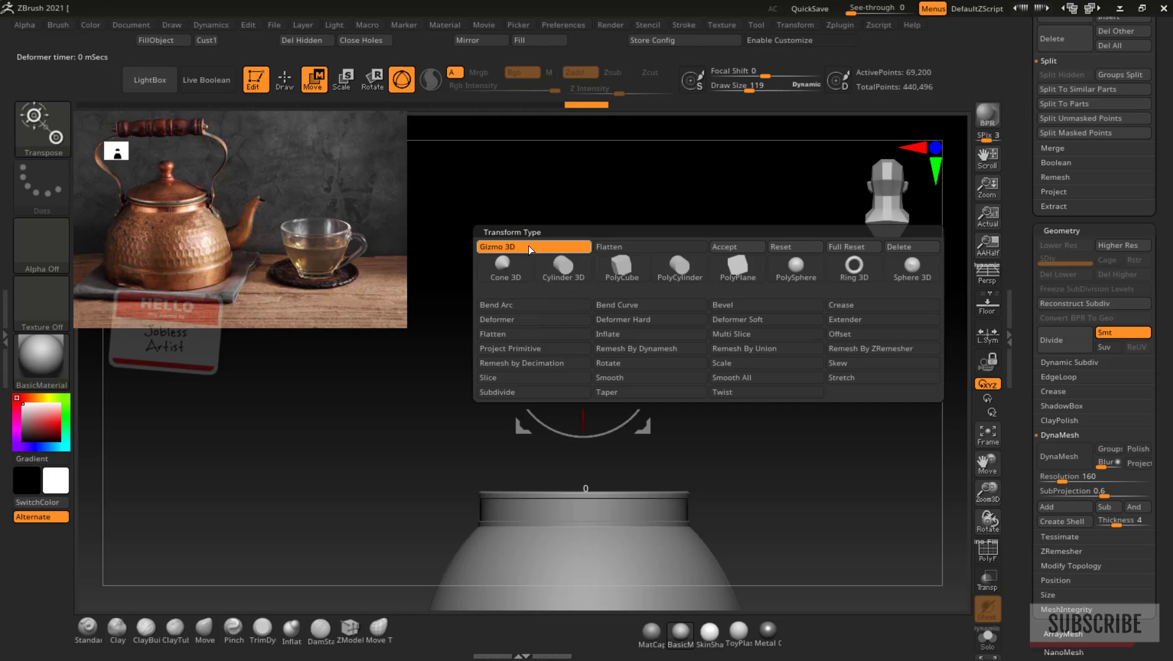
click(526, 334)
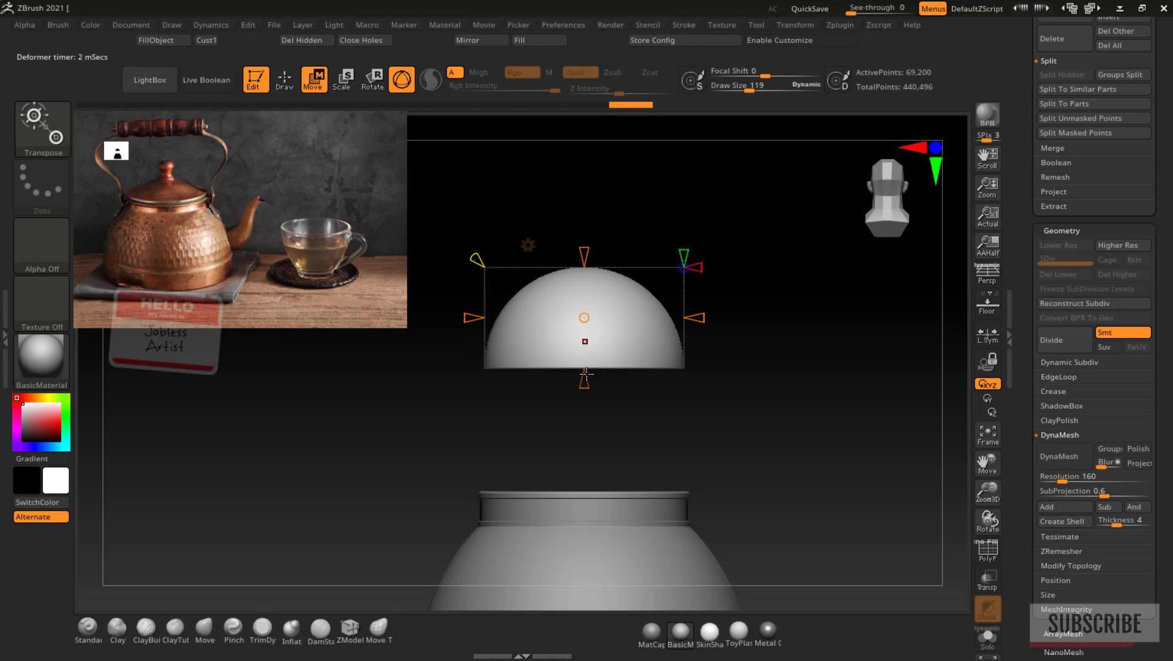
drag(584, 380, 585, 379)
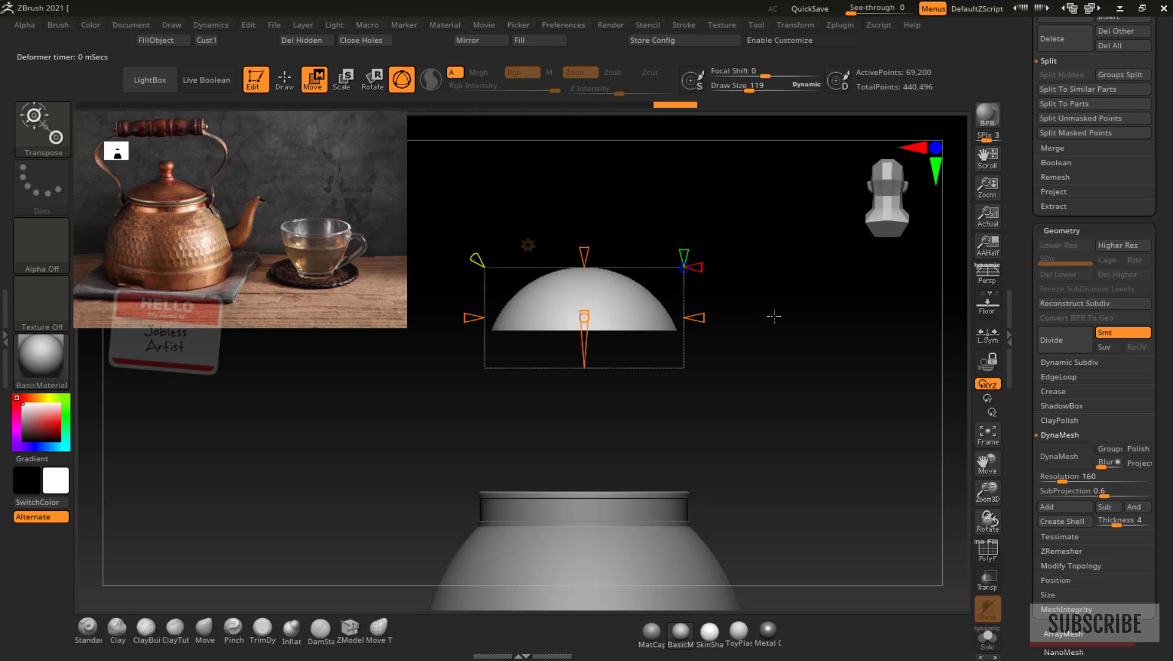
mouse_move(779, 307)
mouse_down()
mouse_move(781, 355)
mouse_move(778, 285)
mouse_up()
key(q)
key(w)
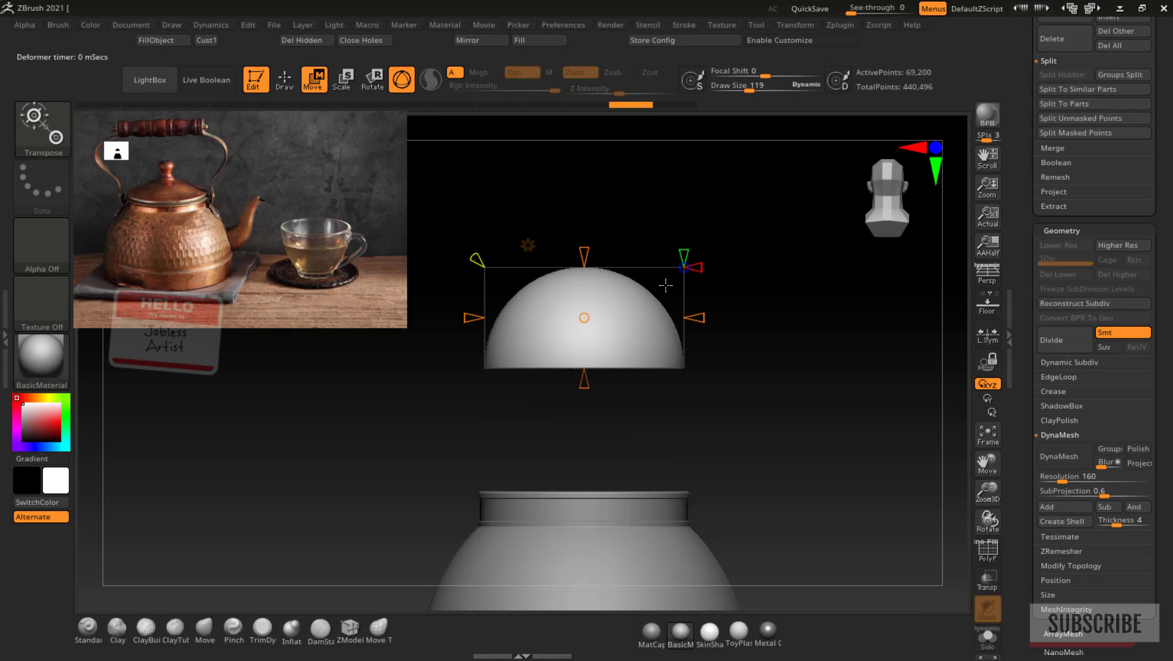
Lower the hemisphere straight down onto the neck ring, and select the Move brush with Draw Size 201
drag(578, 271, 579, 395)
key(q)
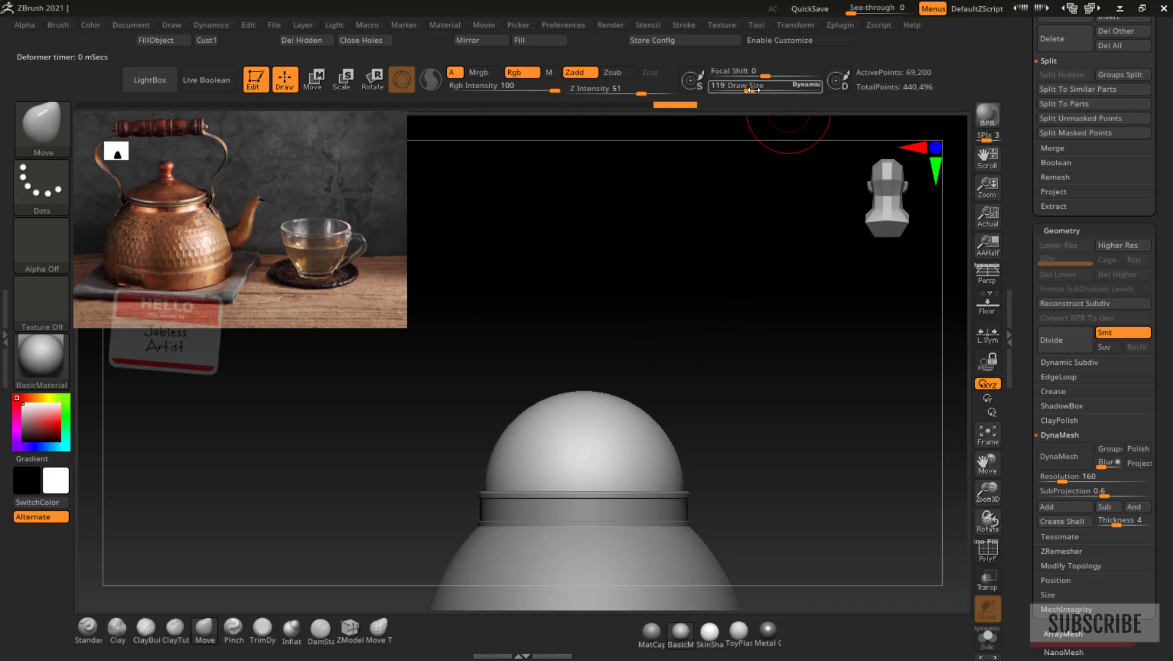
drag(742, 91, 749, 92)
key(b)
key(m)
key(v)
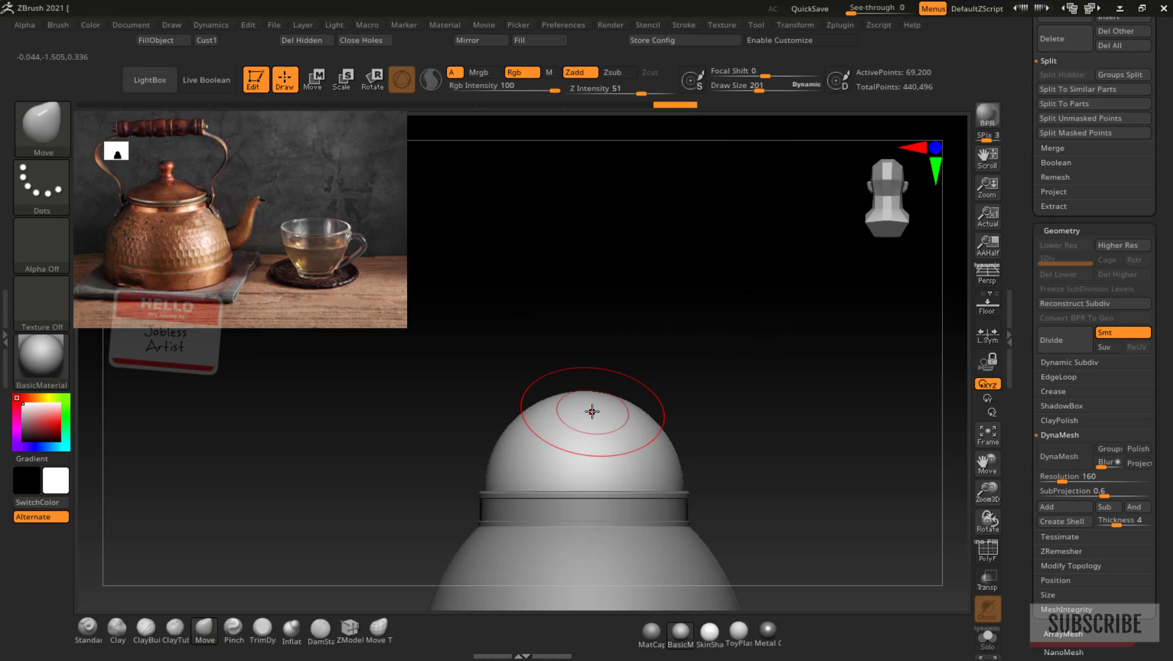
Turn on radial symmetry around the Y axis for the dome
key(w)
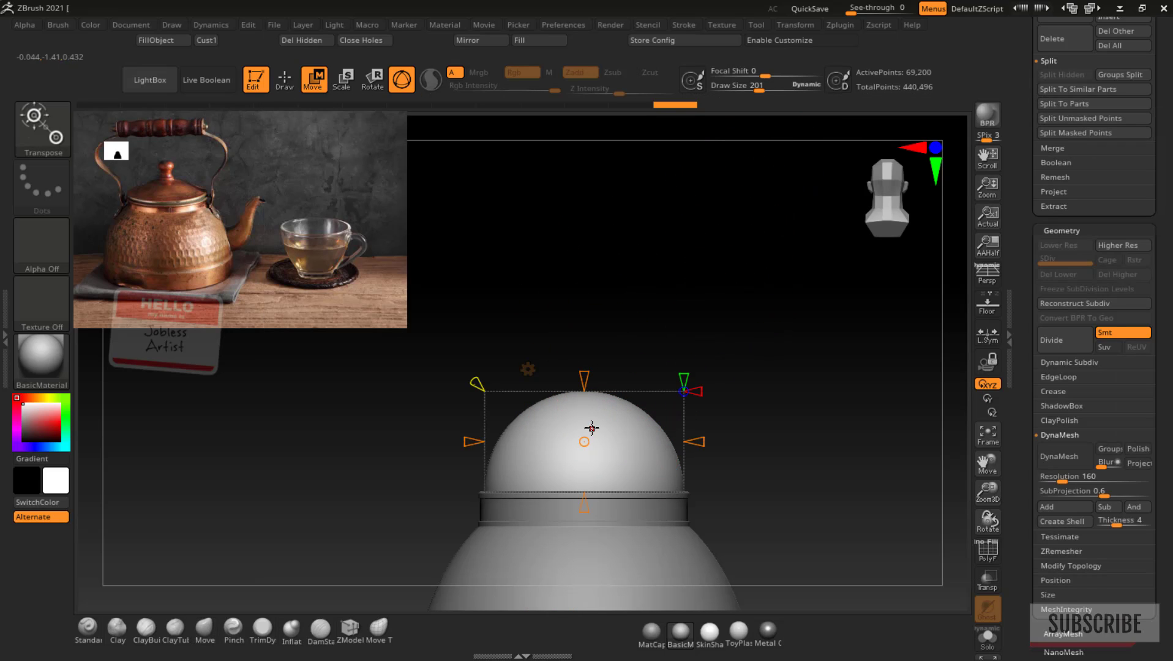
key(w)
click(810, 24)
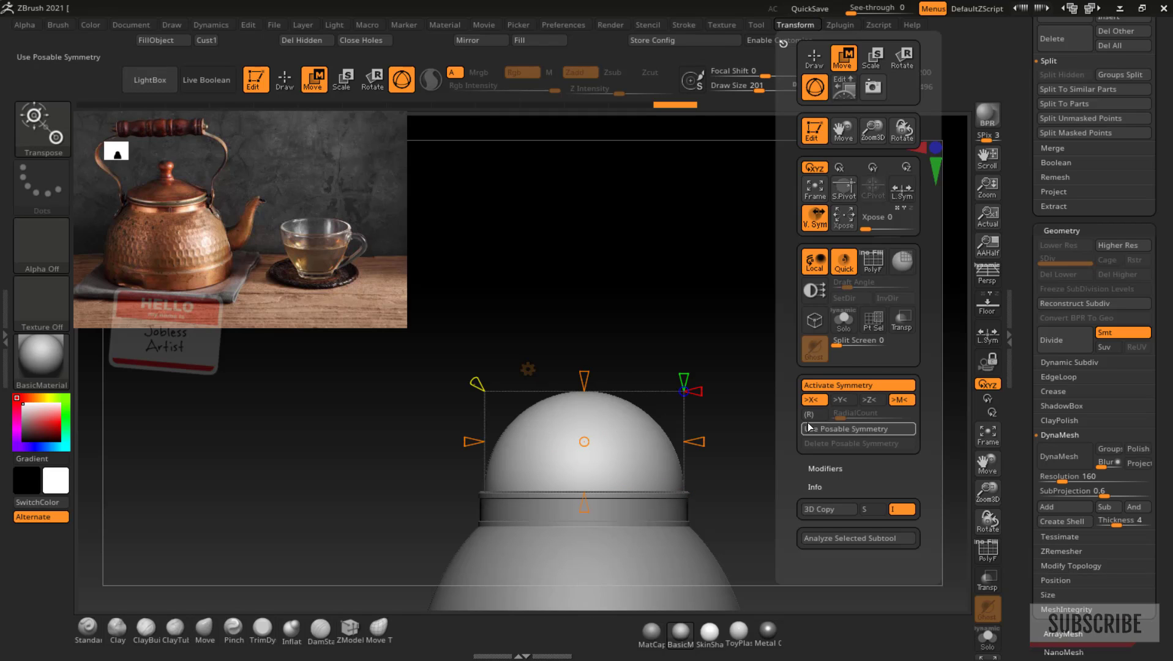
click(841, 400)
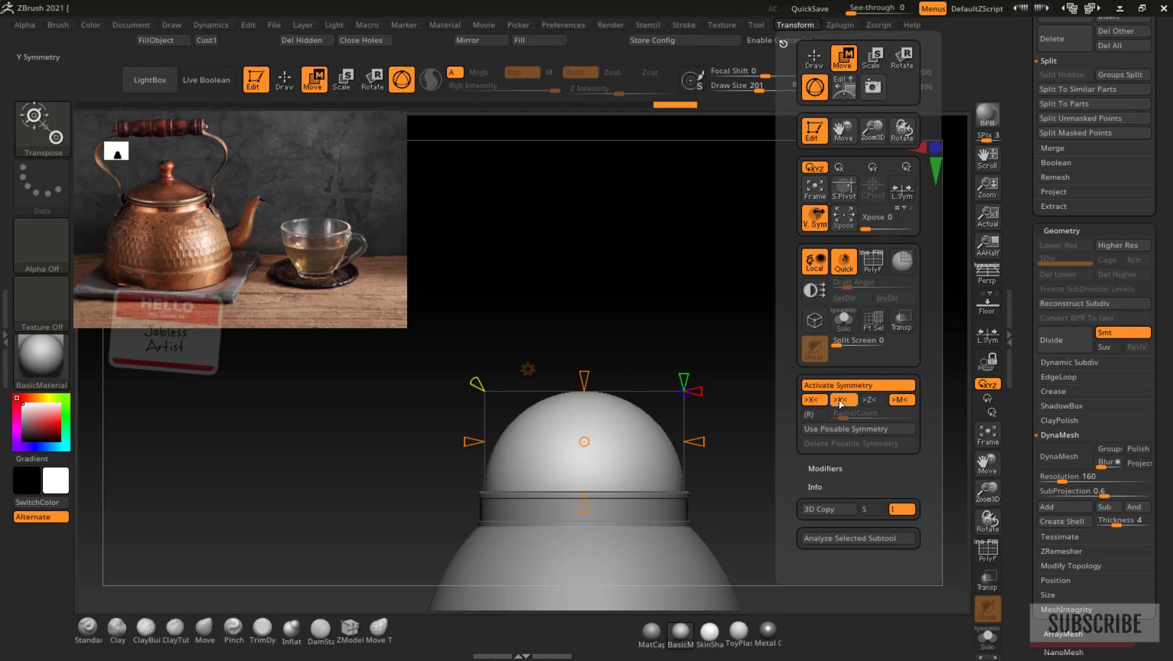
click(809, 414)
key(w)
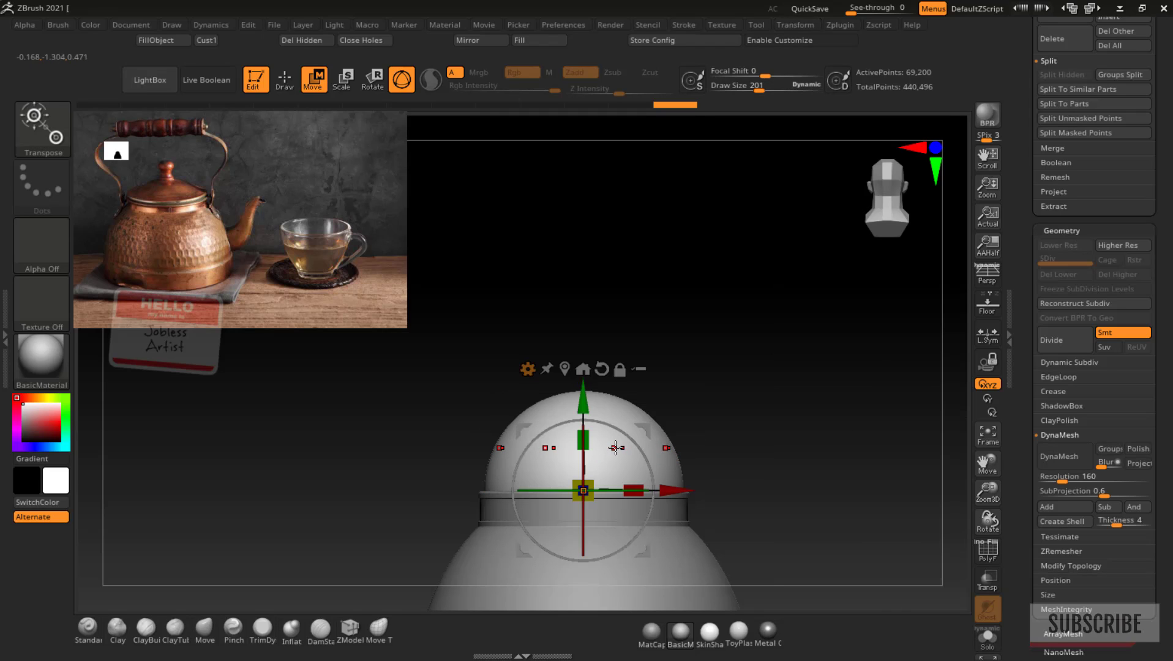
With the Move brush, pull the dome's base slightly outward at Draw Size 297 and push its top down at Draw Size 394
key(q)
drag(752, 85, 764, 86)
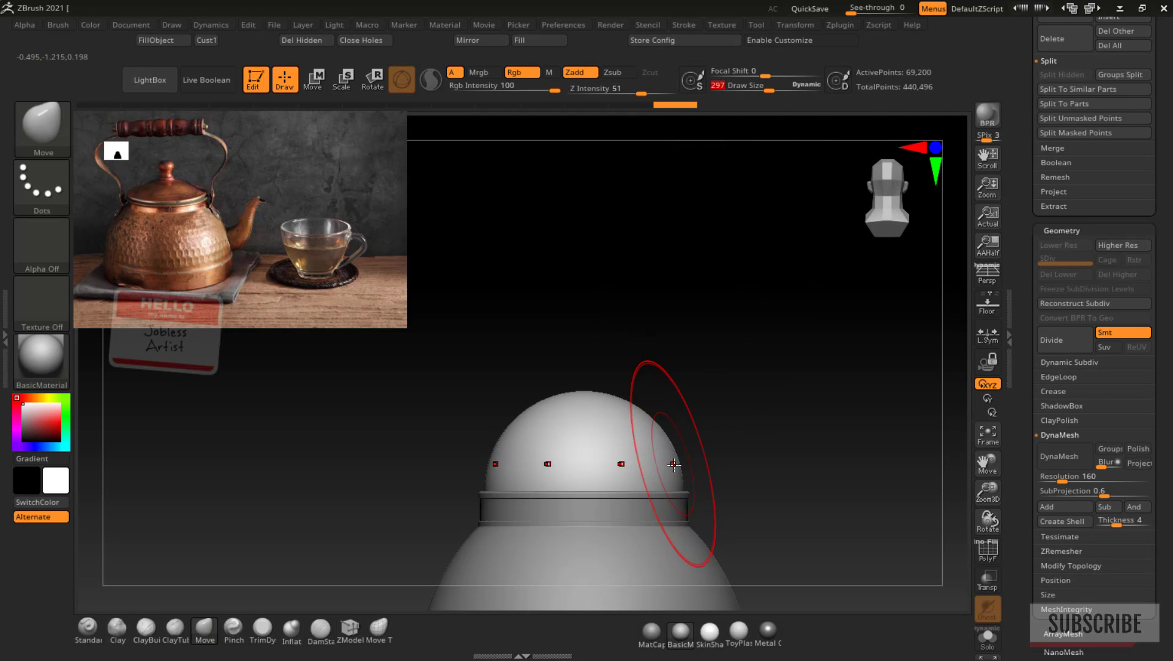
drag(674, 489, 657, 450)
key(ctrl+z)
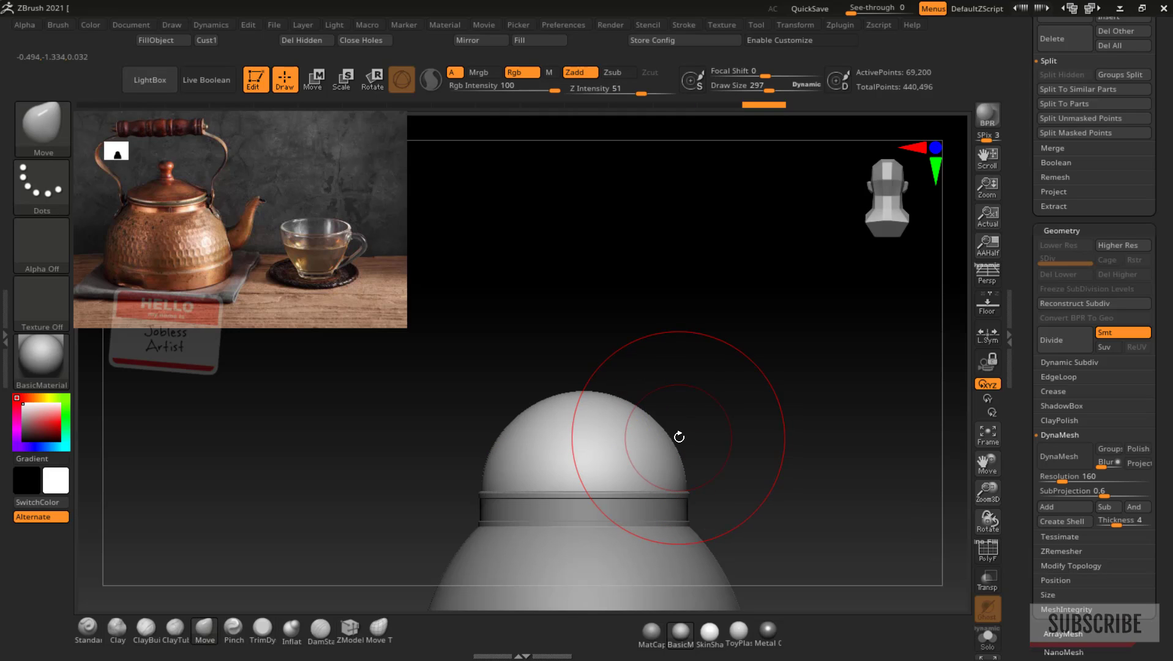
key(ctrl+z)
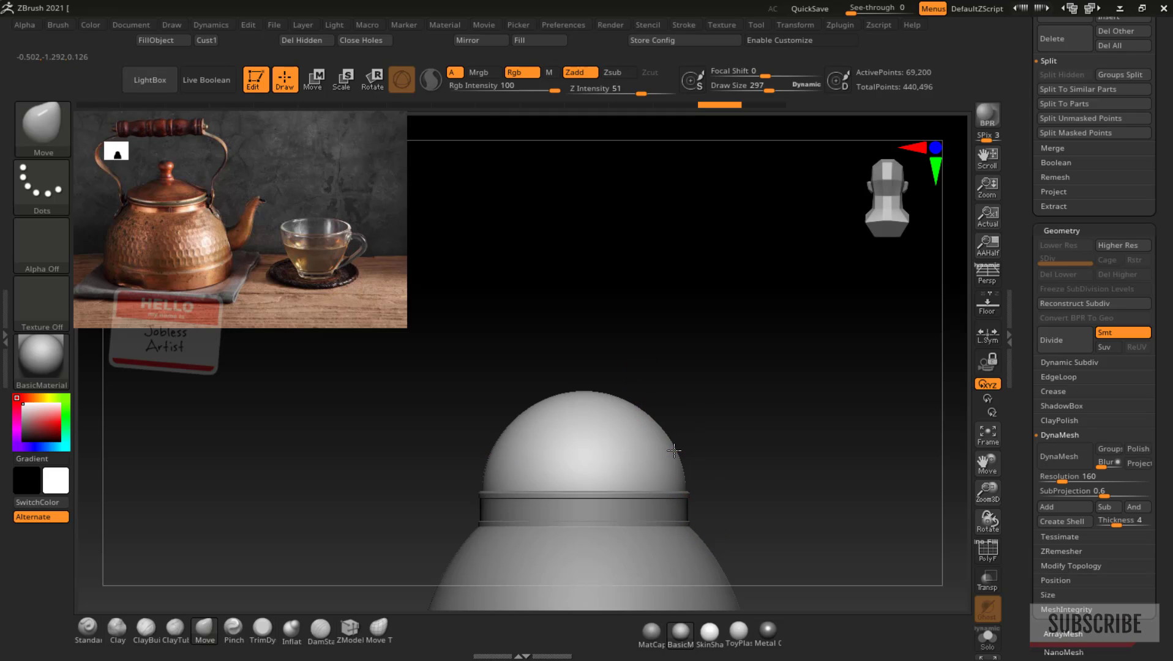
drag(674, 451, 634, 450)
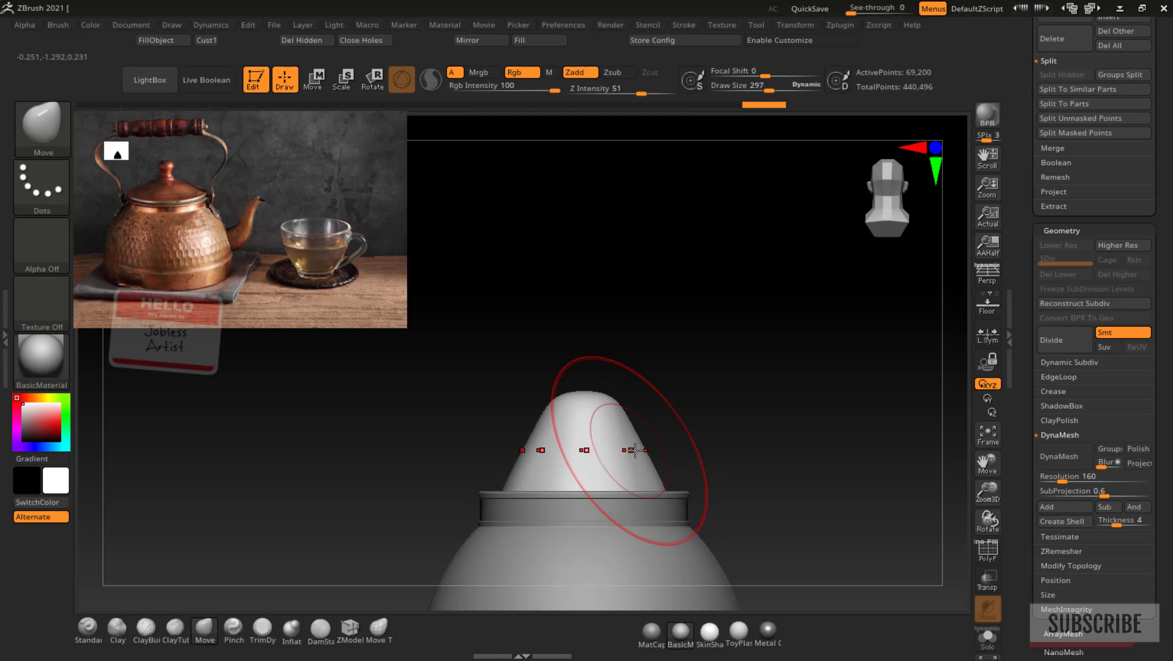
key(ctrl+z)
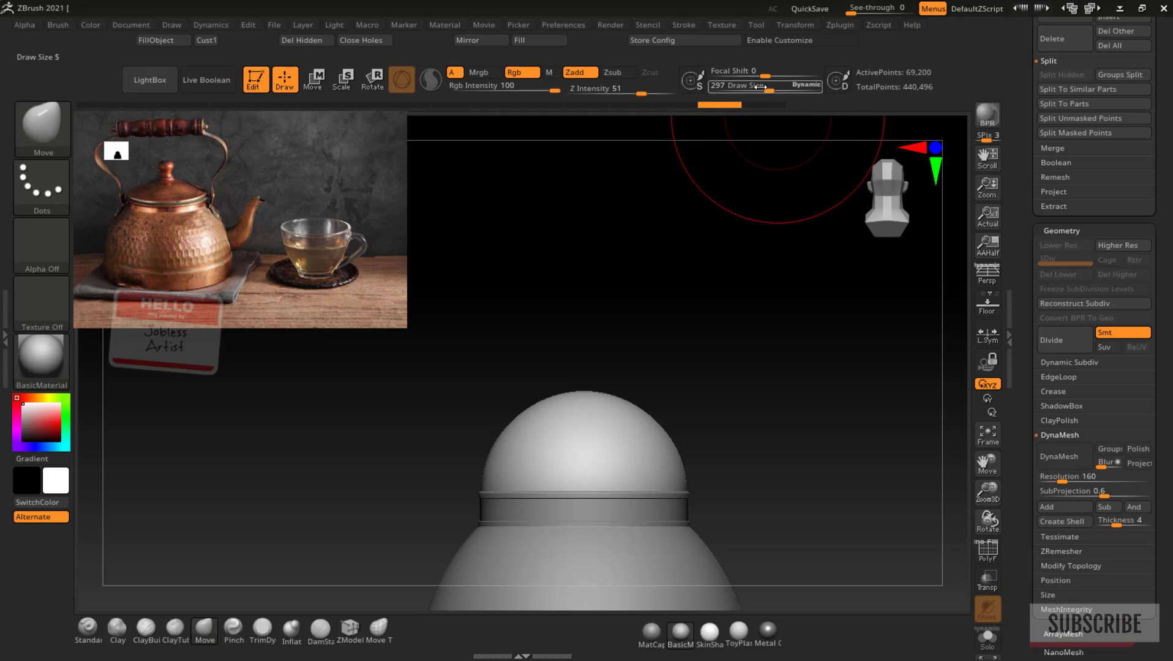
drag(760, 86, 778, 87)
drag(593, 393, 590, 387)
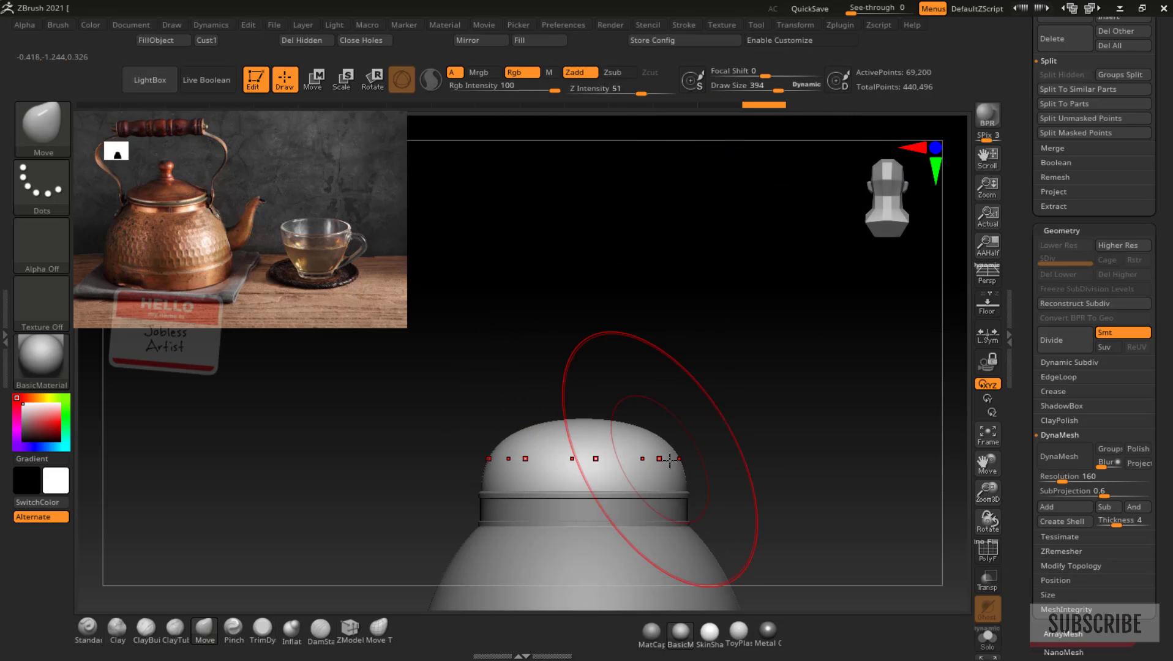
Reduce the Draw Size to 182 and select the ClayBuildup brush
drag(796, 90, 785, 91)
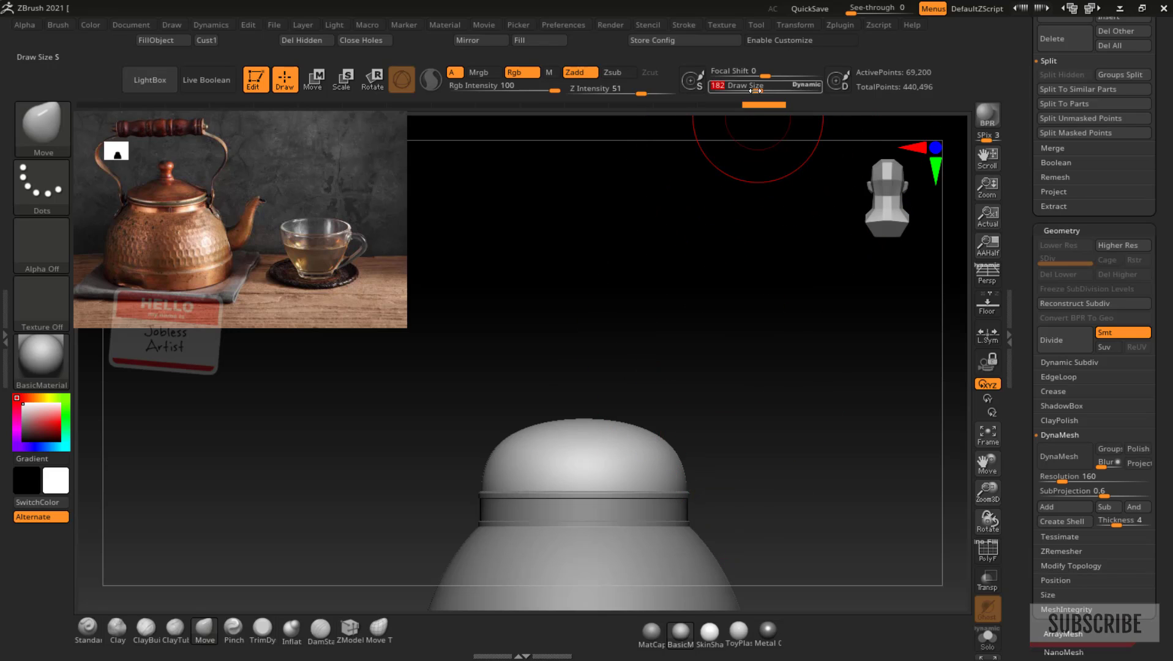
key(b)
key(c)
key(b)
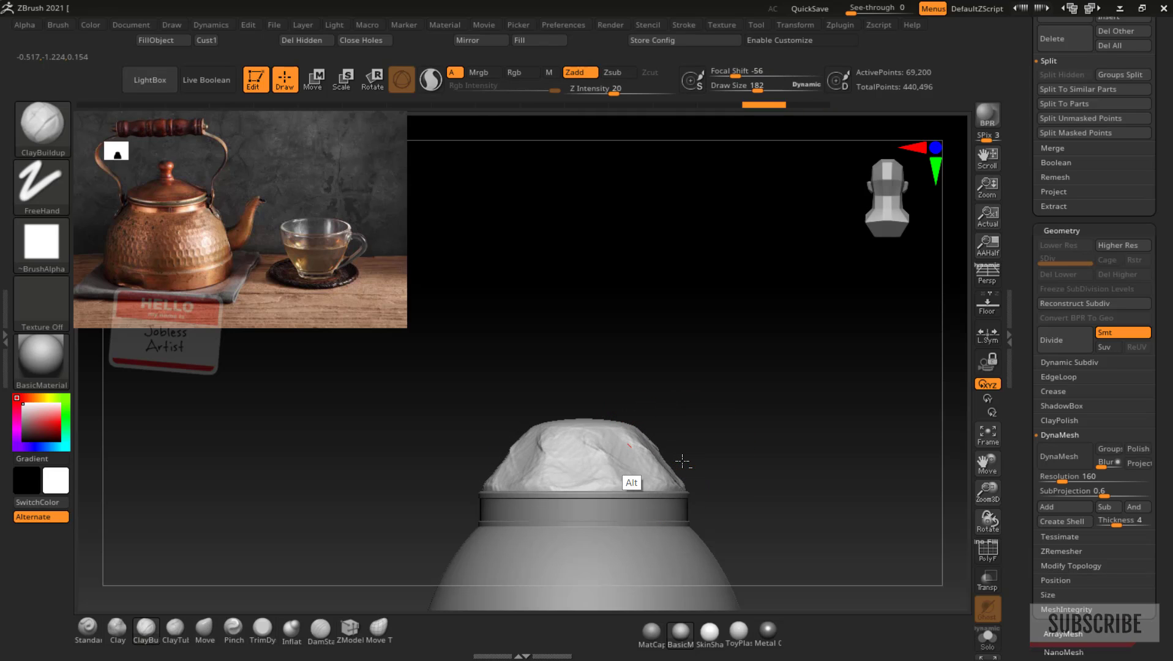
Try carving the dome's sides and upper slope inward with subtractive ClayBuildup strokes, and undo all of them
alt+drag(682, 461, 678, 474)
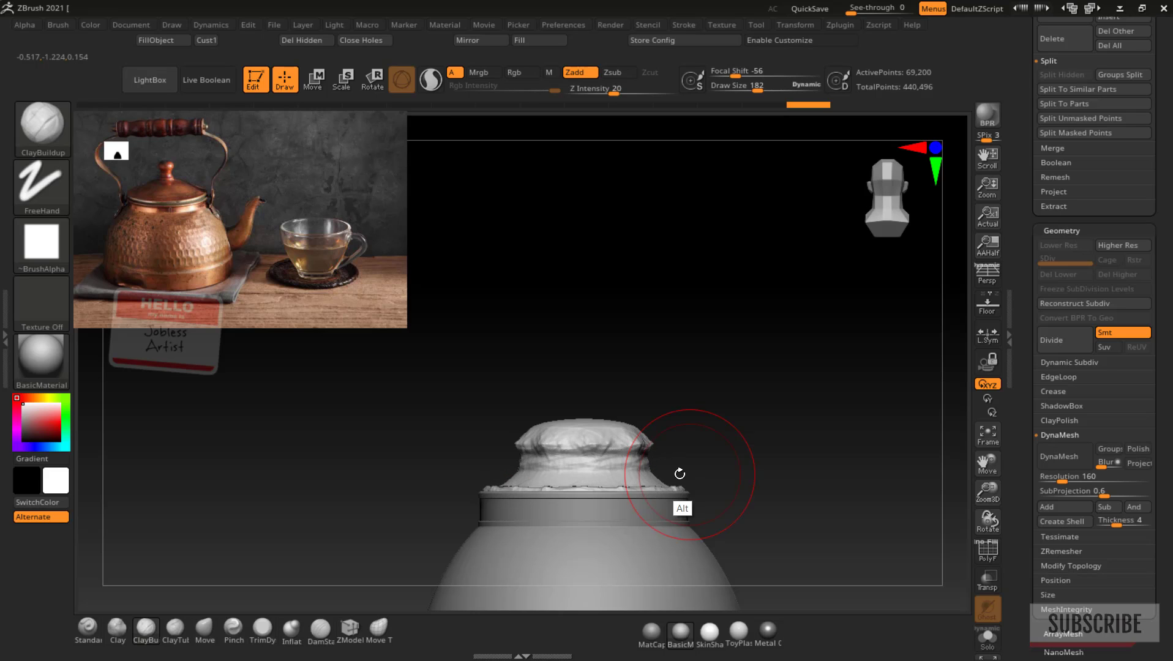
key(ctrl+z)
mouse_move(542, 453)
alt+mouse_down()
mouse_move(627, 477)
mouse_move(482, 468)
mouse_move(533, 442)
alt+mouse_up()
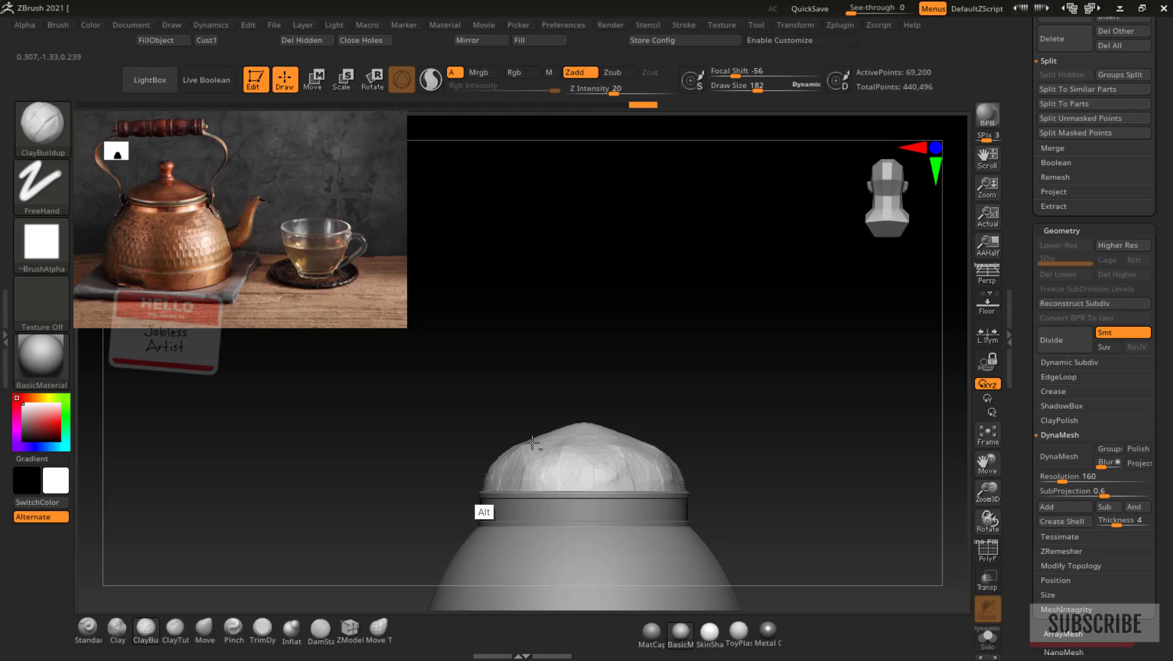
mouse_move(670, 478)
alt+mouse_down()
mouse_move(635, 473)
mouse_move(655, 460)
mouse_move(557, 451)
mouse_move(625, 432)
mouse_move(555, 449)
alt+mouse_up()
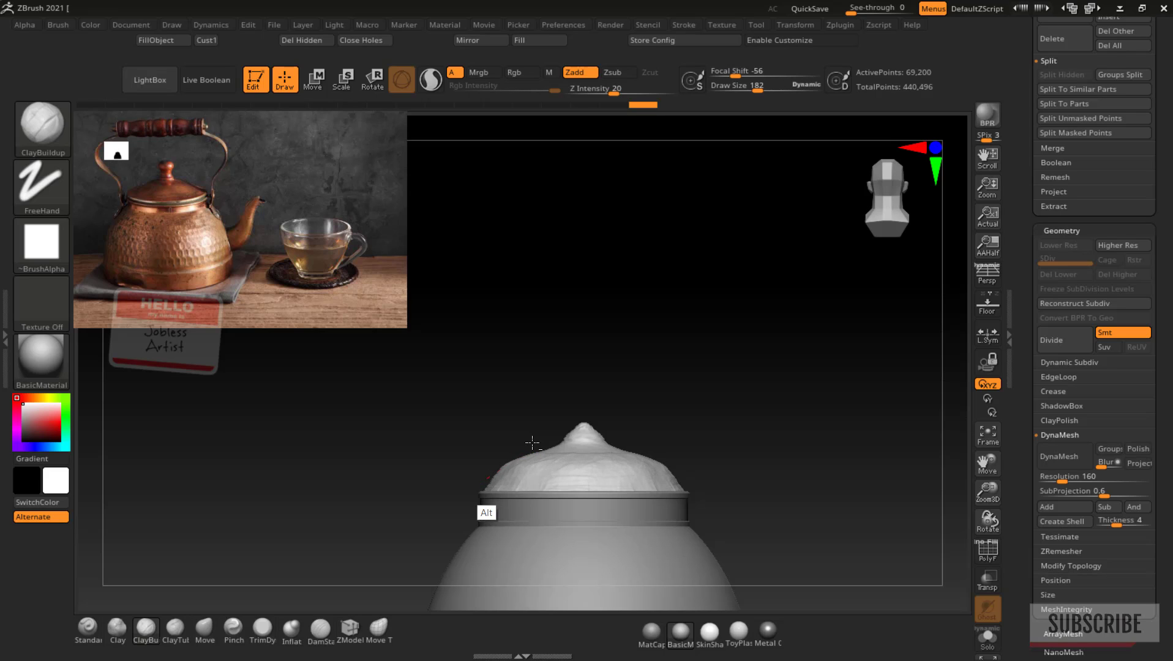
key(ctrl+z)
key(ctrl+z)
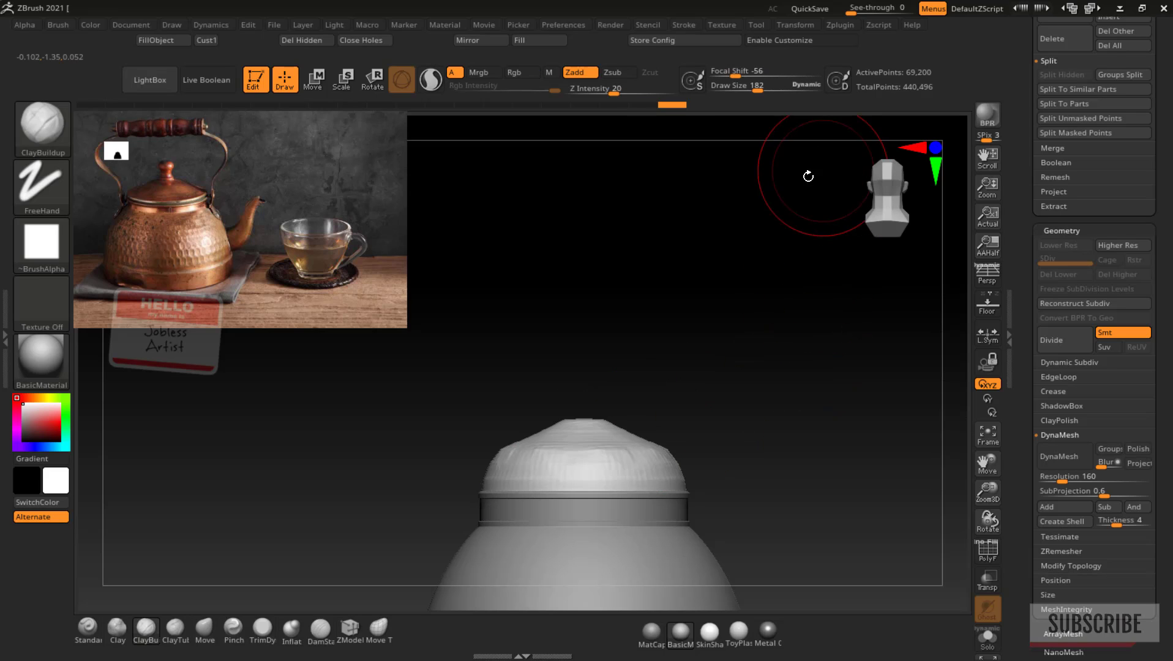
key(ctrl+z)
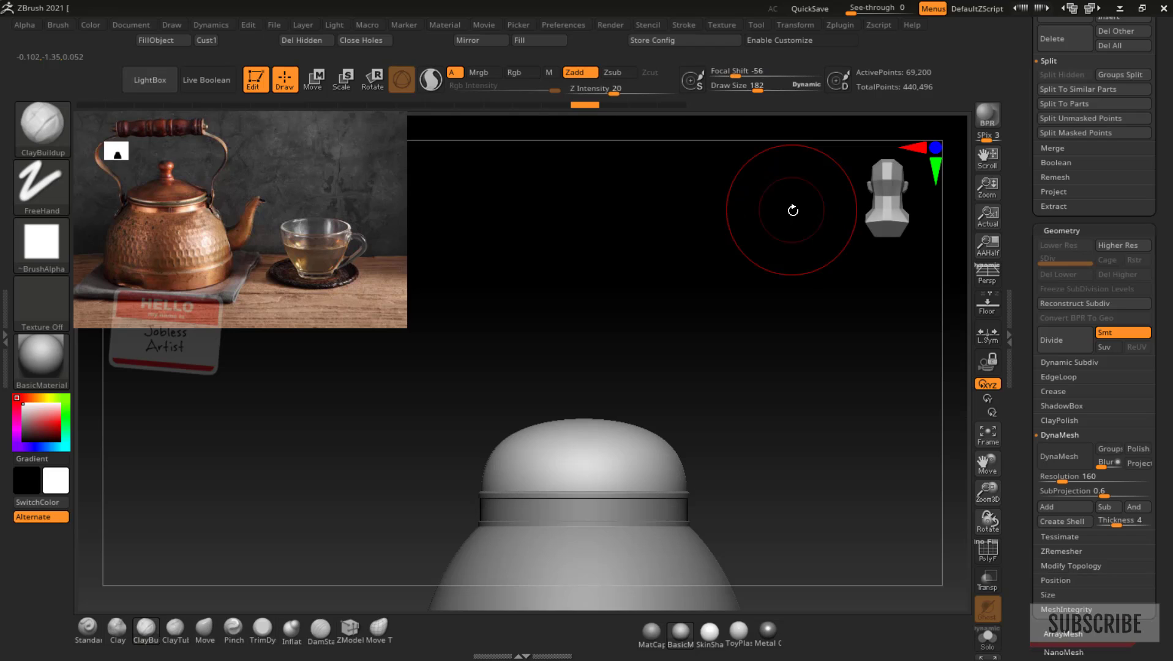
Increase the RadialCount, carve the dome's shoulders inward with subtractive ClayBuildup strokes, and smooth them into a tapered lid with a small flat top
click(799, 24)
drag(851, 417, 844, 417)
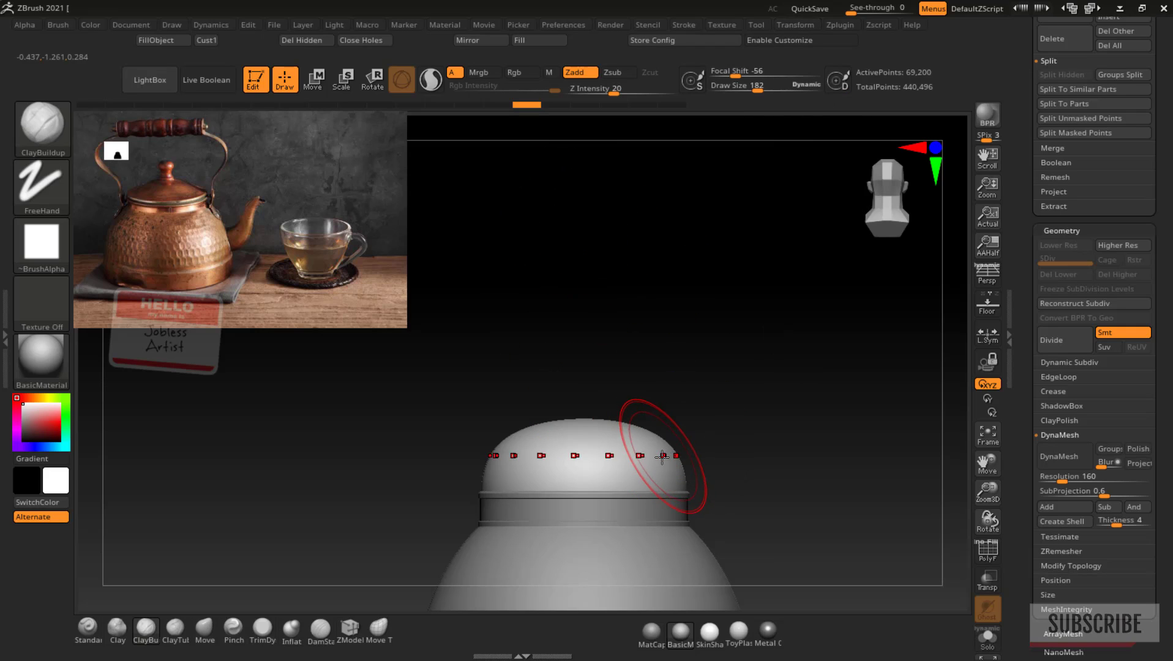
key(ctrl+z)
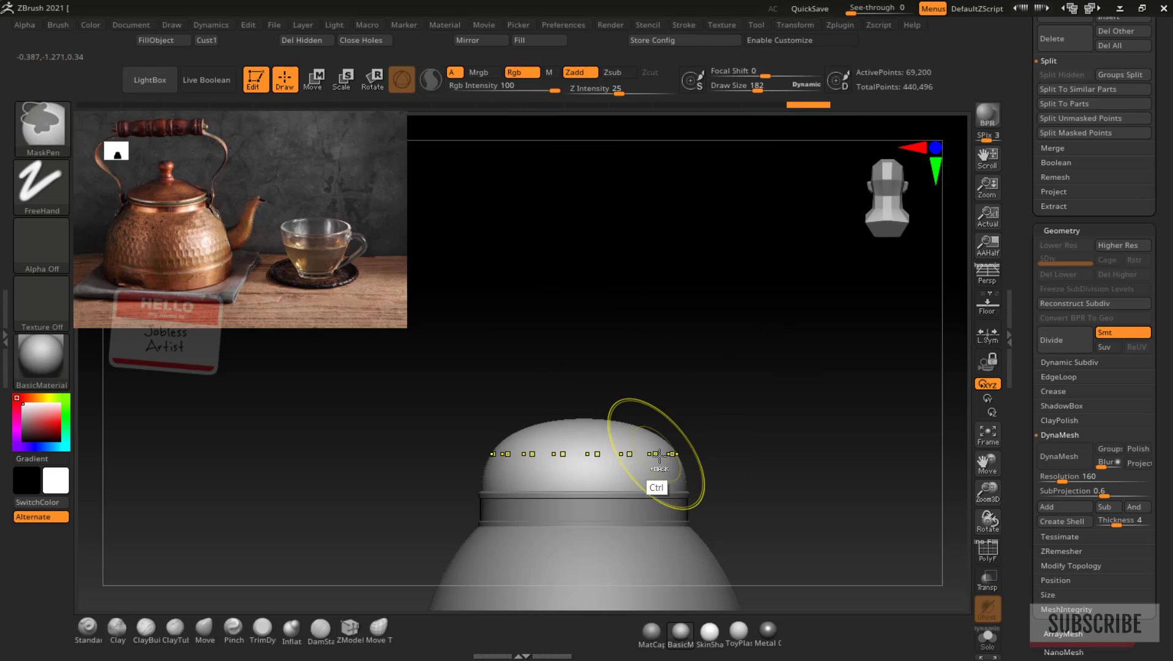
mouse_move(674, 463)
alt+mouse_down()
mouse_move(659, 466)
mouse_move(654, 450)
mouse_move(667, 446)
mouse_move(627, 451)
mouse_move(636, 441)
mouse_move(592, 425)
mouse_move(688, 463)
mouse_move(537, 450)
mouse_move(681, 450)
mouse_move(525, 454)
mouse_move(628, 441)
mouse_move(513, 460)
mouse_move(616, 439)
alt+mouse_up()
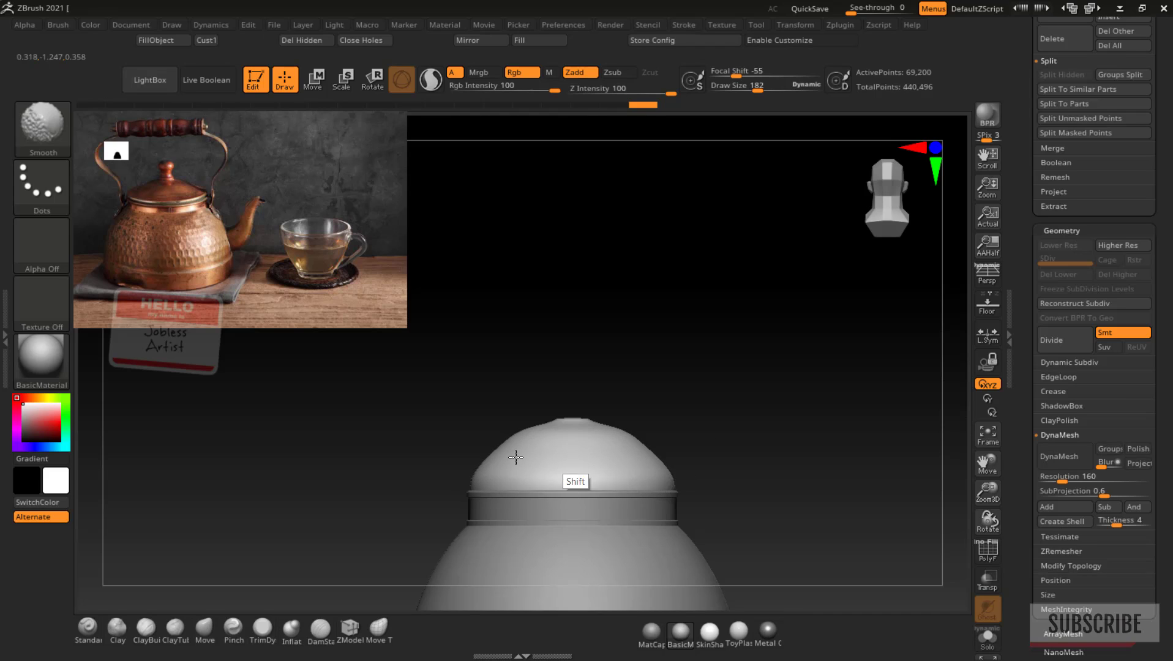
Centre the gizmo on the lid, try lifting the lid off the neck ring, and undo that move
key(w)
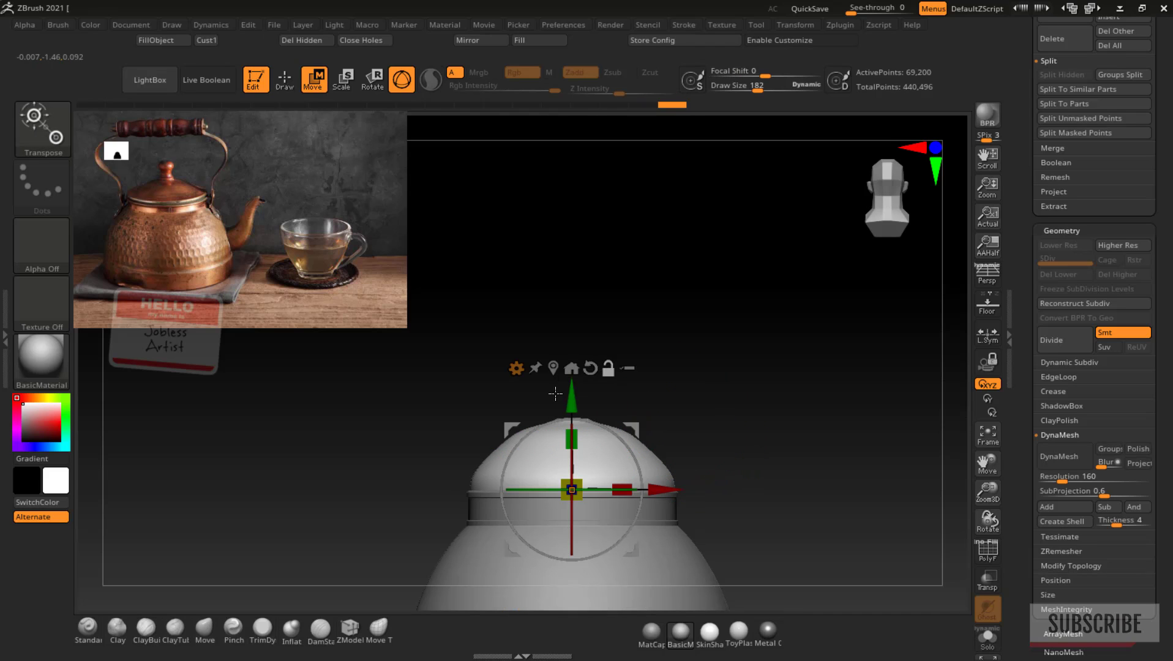
click(554, 371)
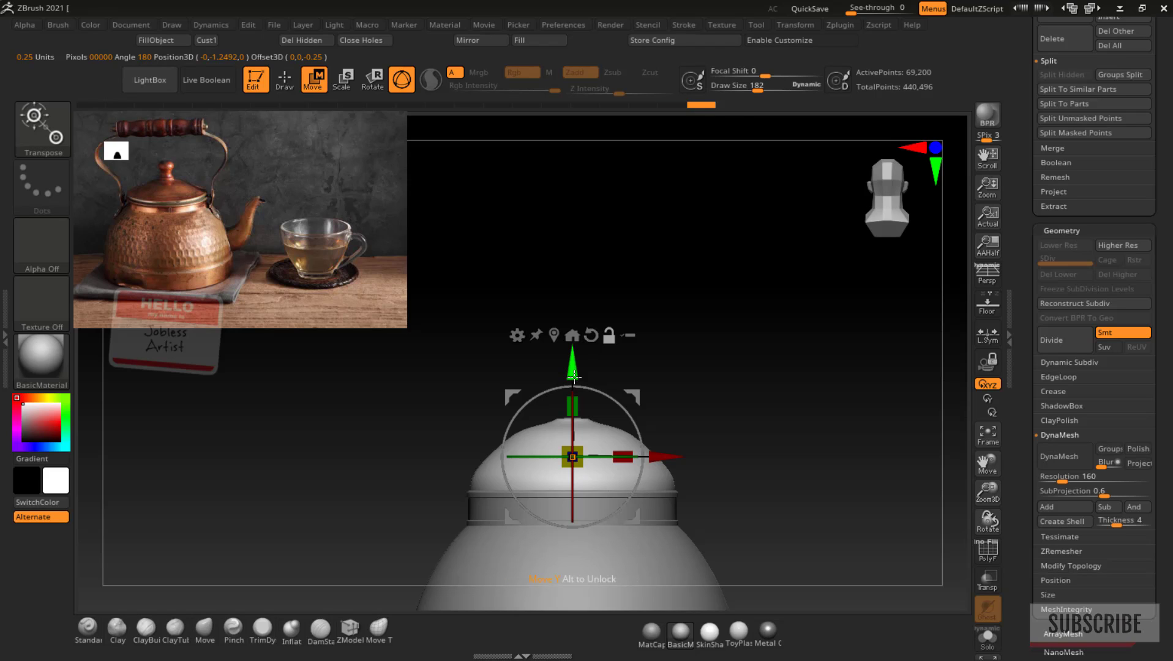
drag(575, 367, 574, 286)
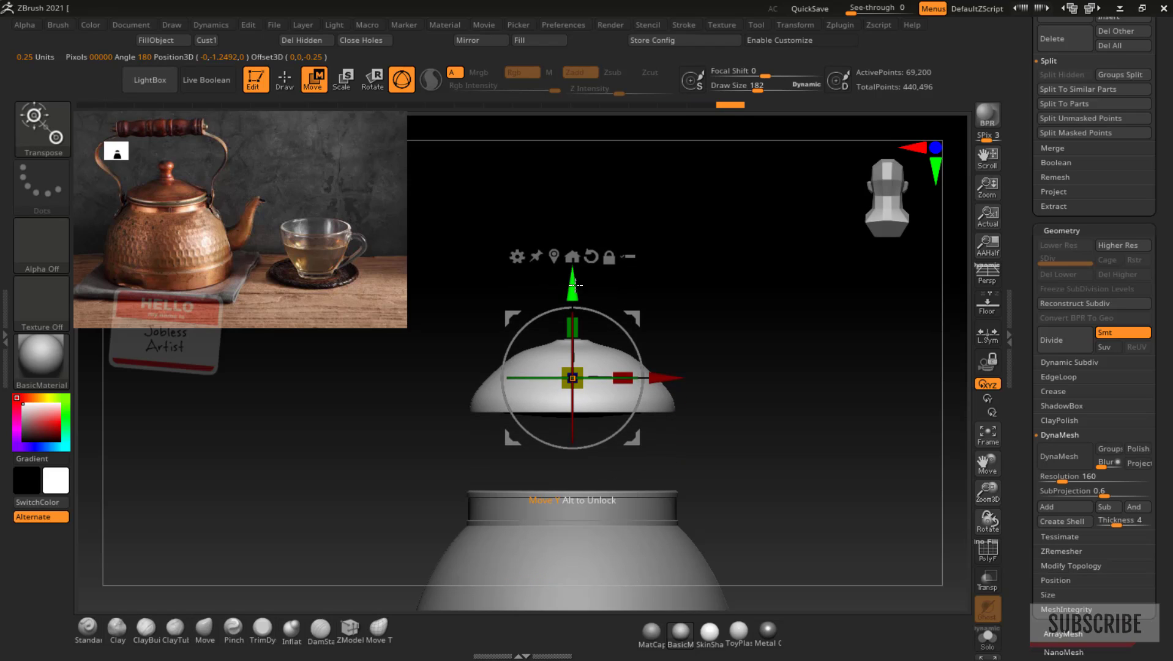
key(ctrl+z)
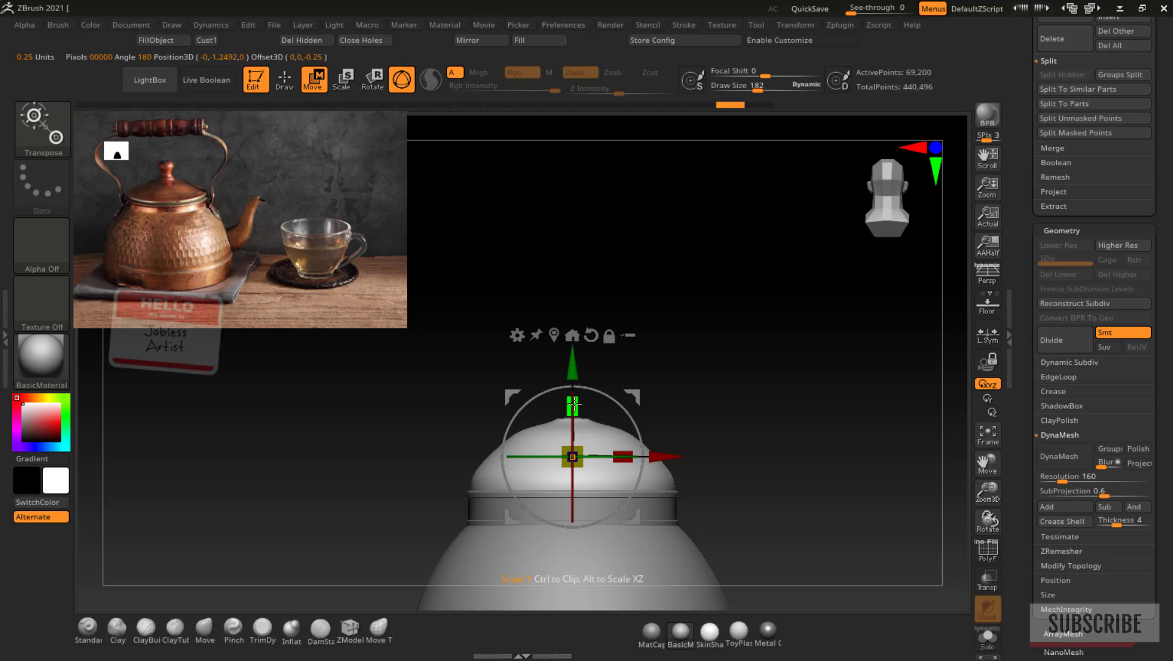
Scale the lid down in height only and lower it so its base sits on the neck ring's rim
drag(575, 401, 575, 401)
drag(574, 352, 574, 362)
key(q)
drag(739, 333, 741, 467)
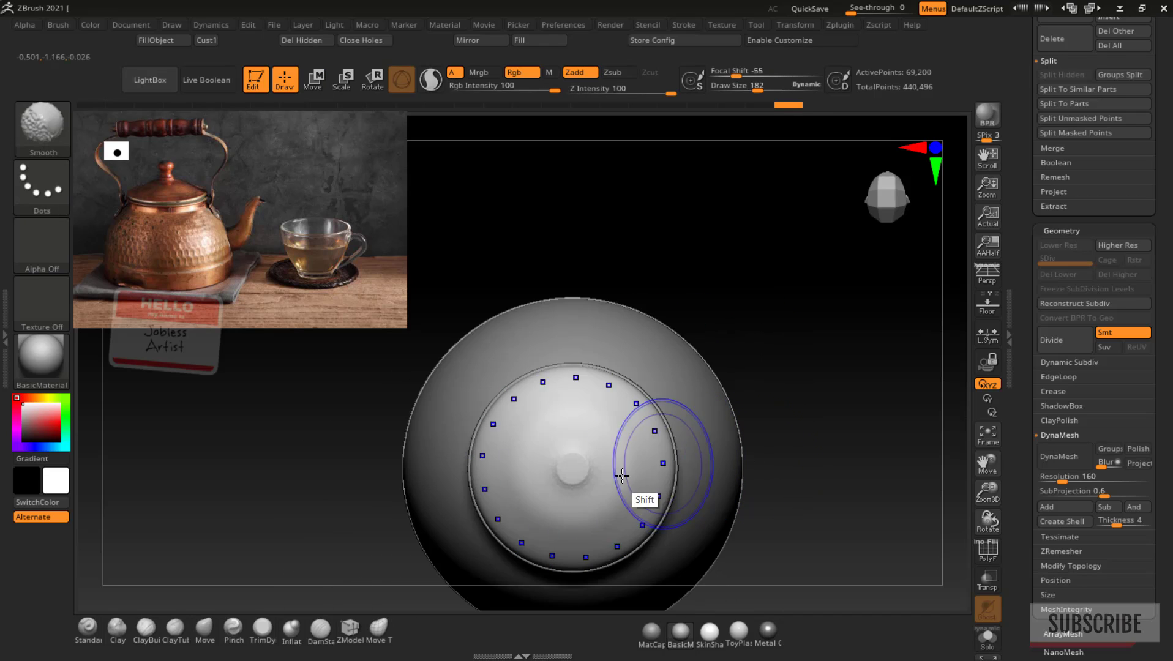
shift+right_drag(569, 478, 610, 277)
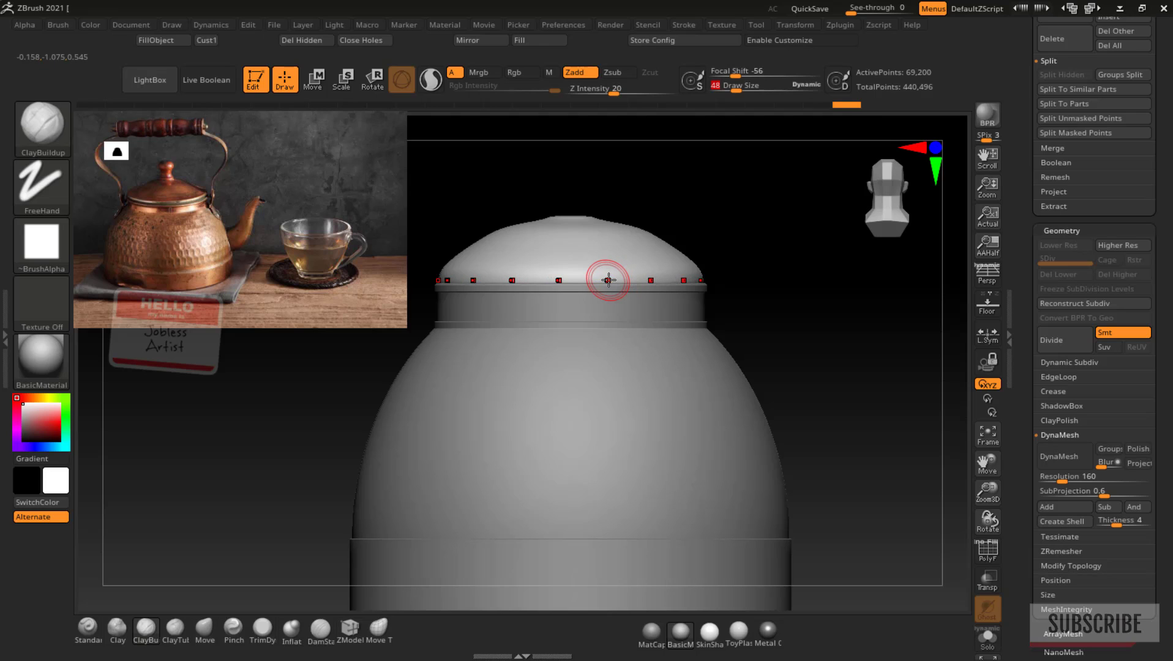
Switch to the DamStandard brush for detailing the lid's lower edge
key(b)
key(d)
key(s)
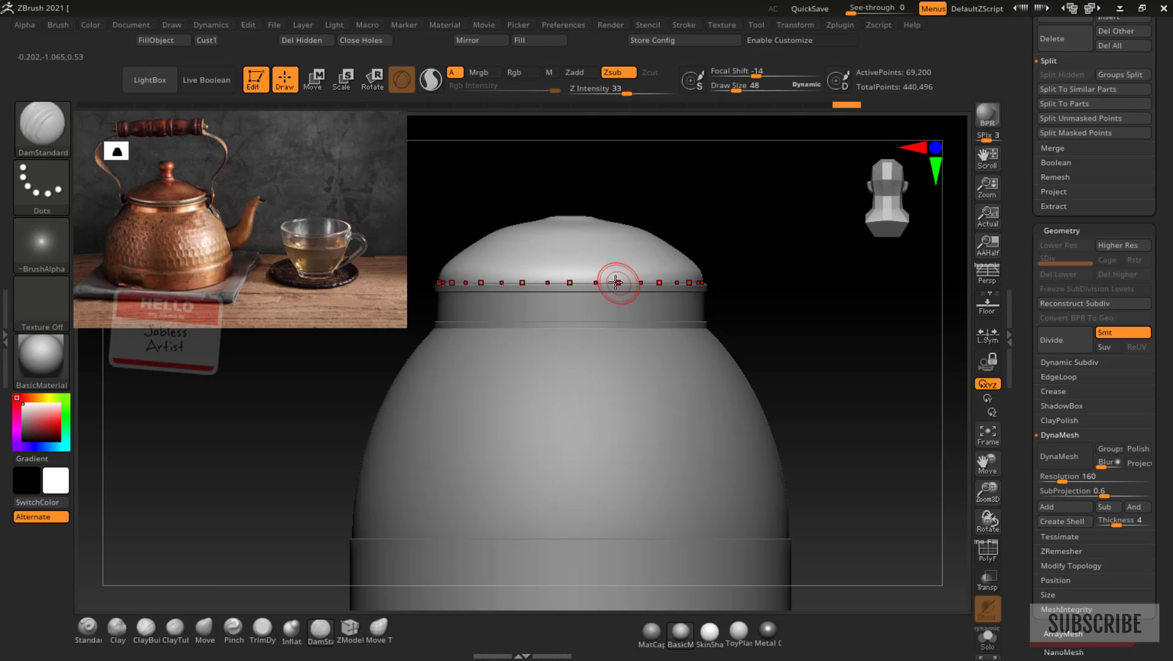
key(x)
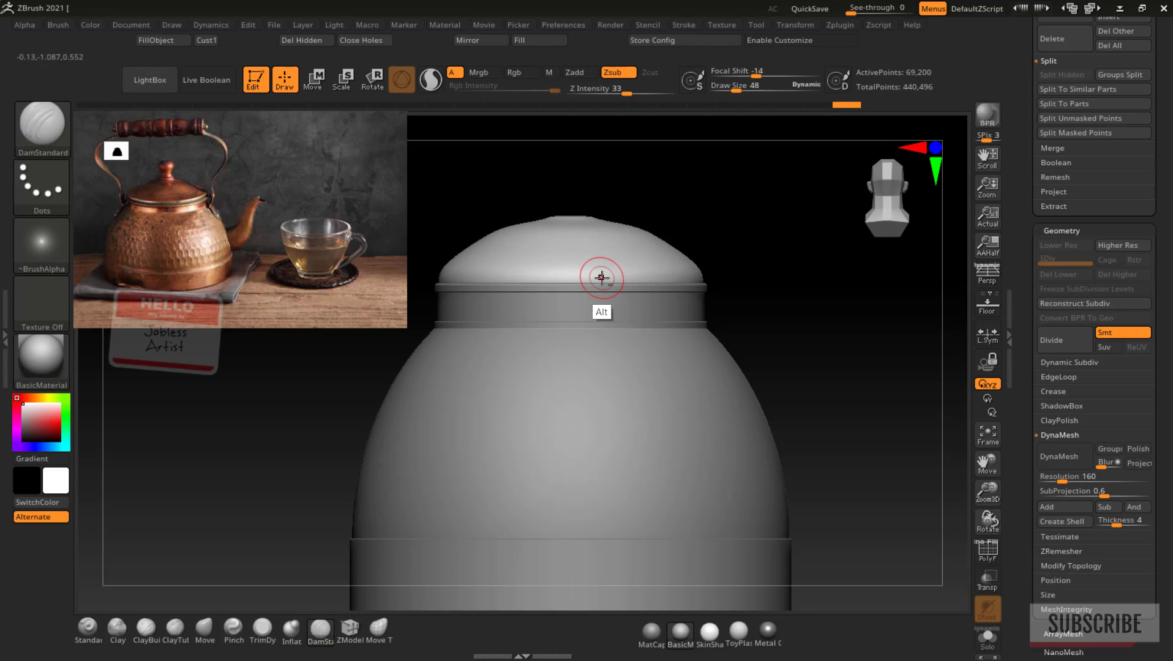
Try DamStandard strokes around the lid's lower edge just above the neck ring, and undo each of them
mouse_move(602, 278)
alt+mouse_down()
mouse_move(658, 276)
mouse_move(440, 275)
alt+mouse_up()
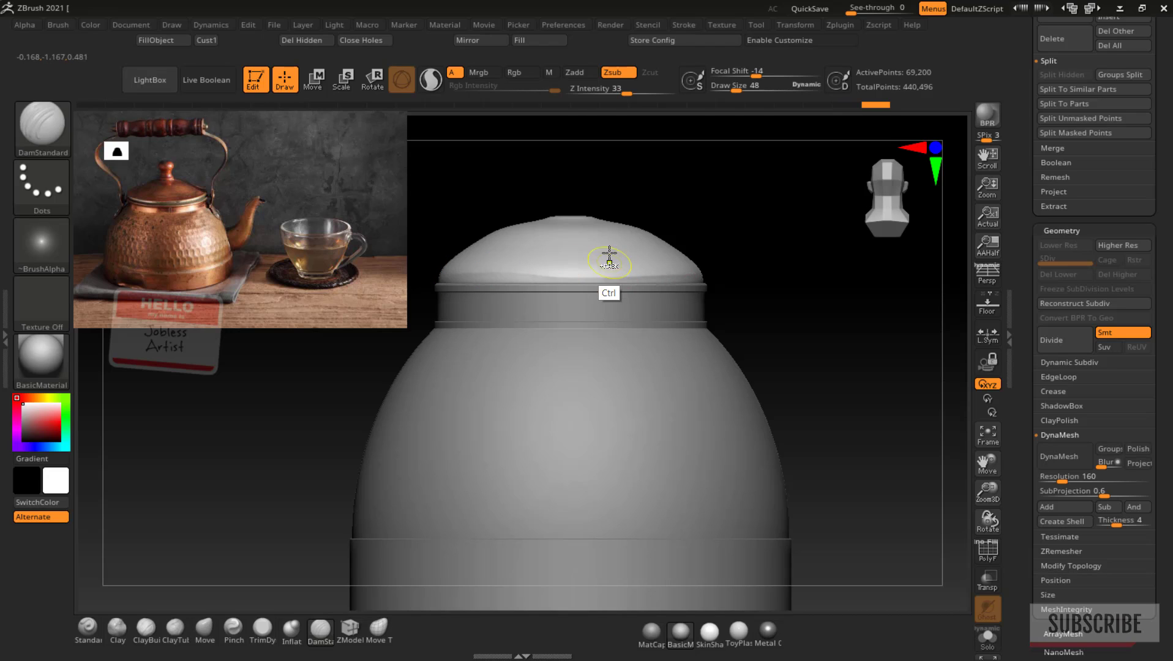
key(ctrl+z)
key(w)
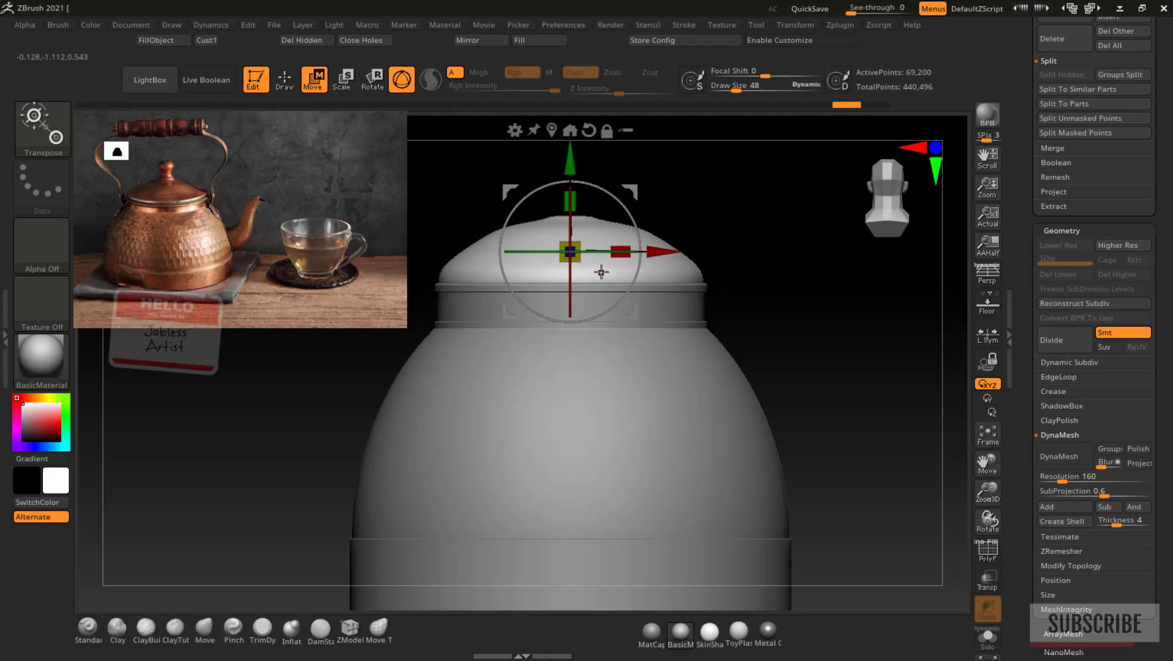
key(q)
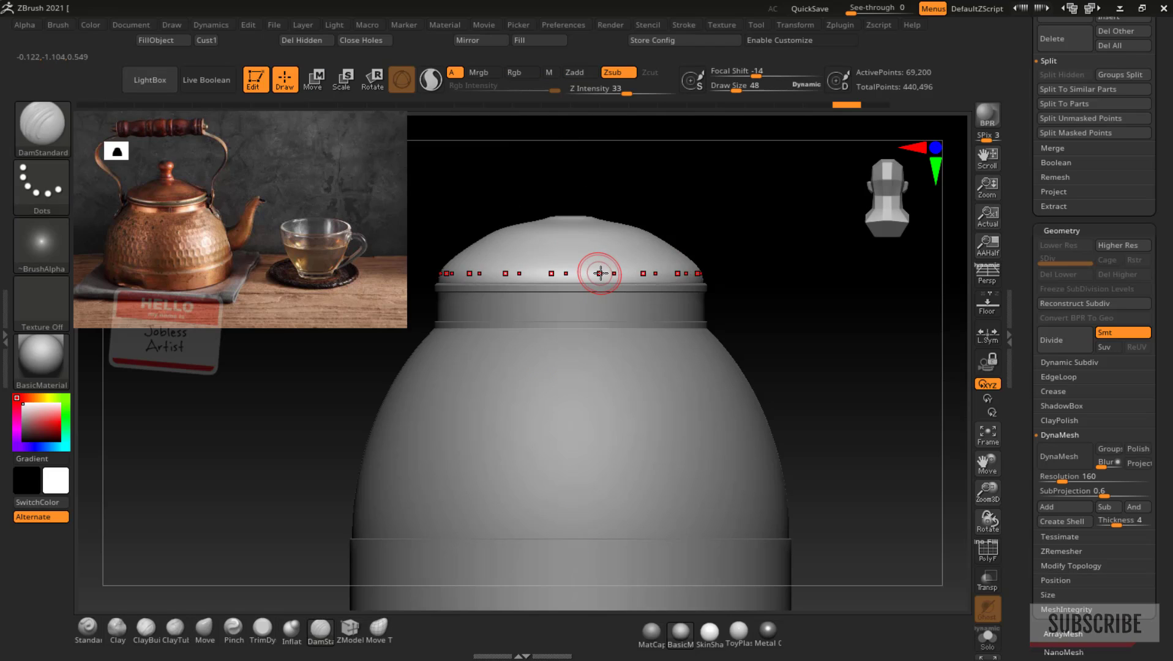
drag(590, 276, 578, 278)
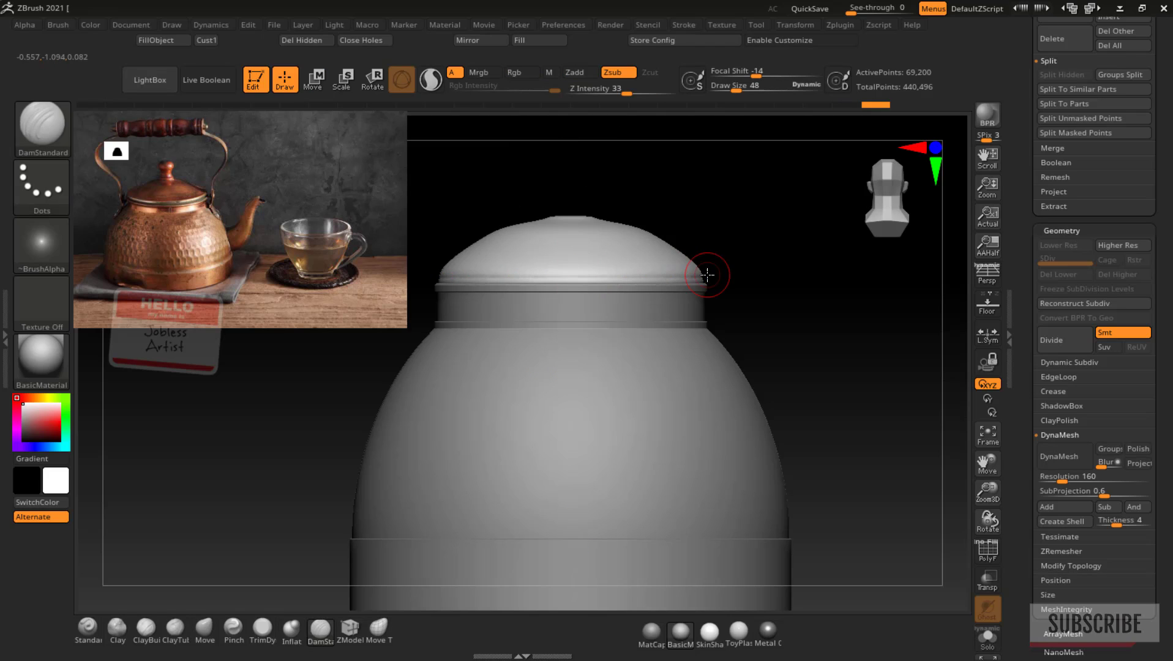
key(ctrl+z)
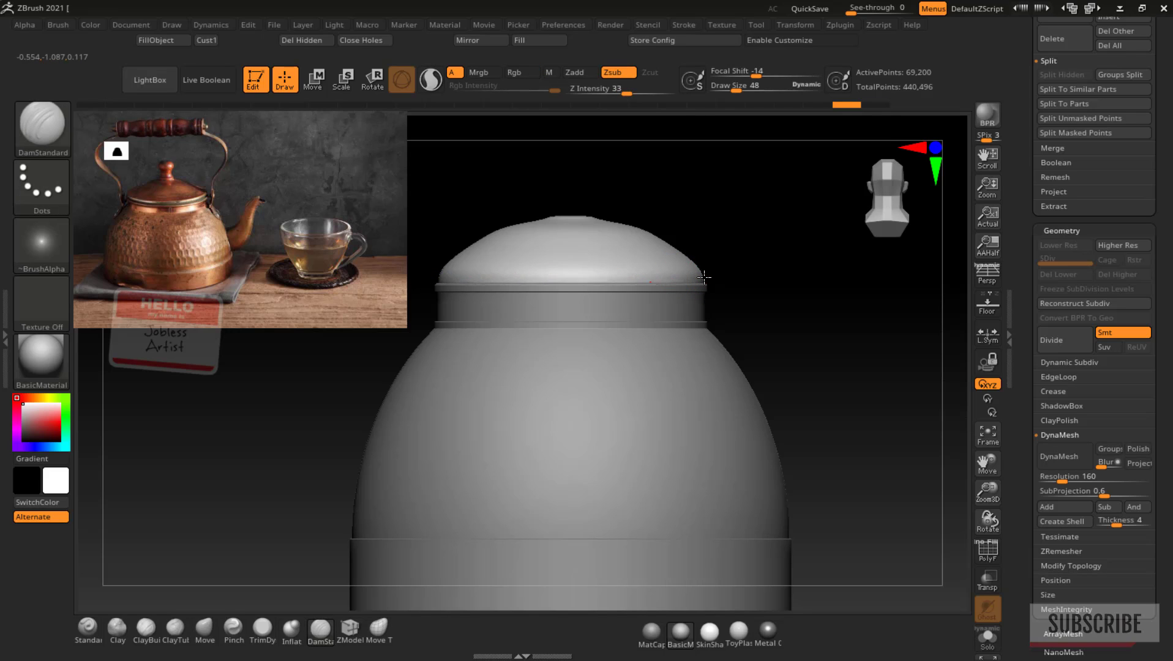
drag(704, 277, 712, 278)
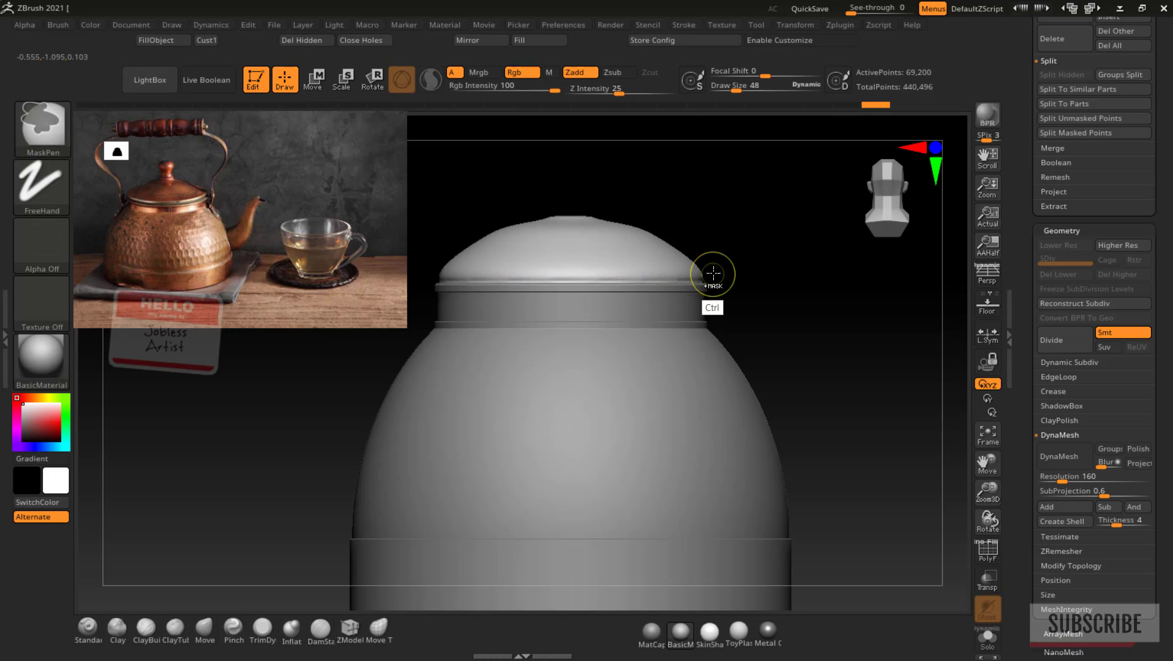
key(ctrl+z)
Raise a thin ridge around the lid's base, just above the neck ring, with an inverted DamStandard stroke
key(alt)
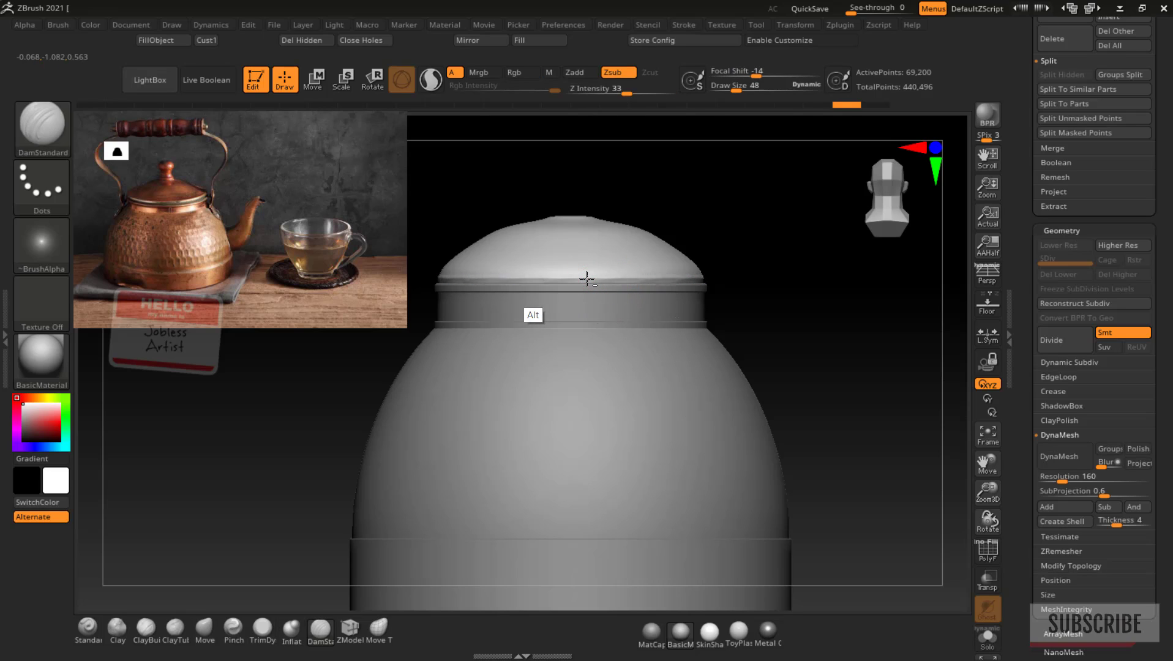
alt+drag(432, 282, 587, 279)
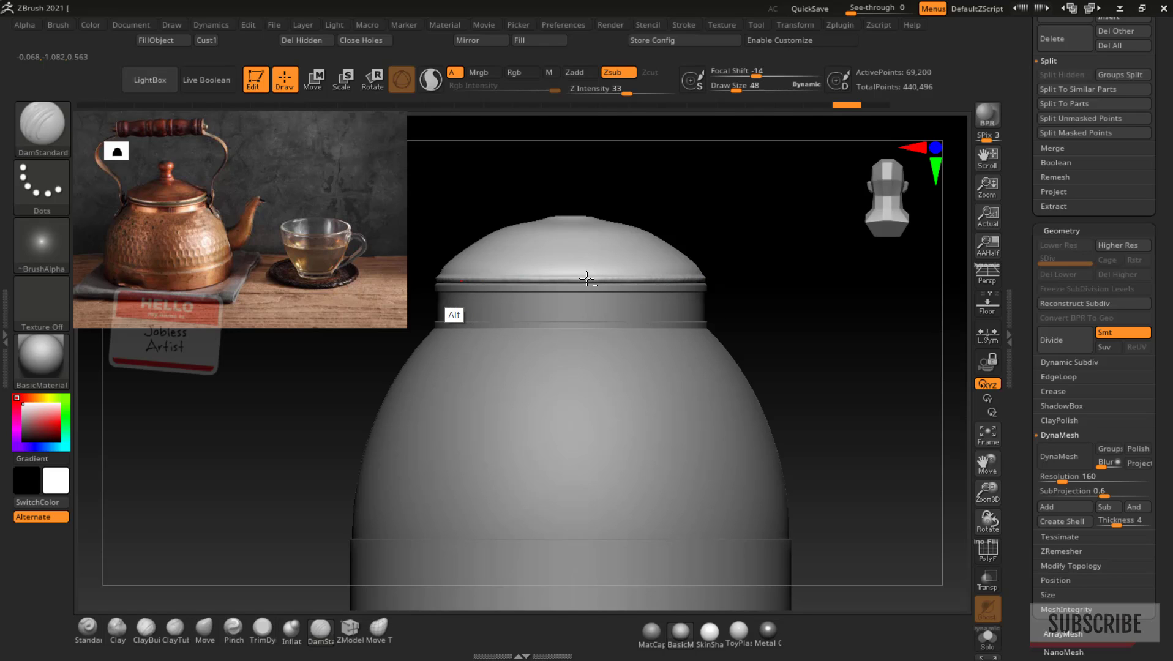
drag(762, 244, 764, 300)
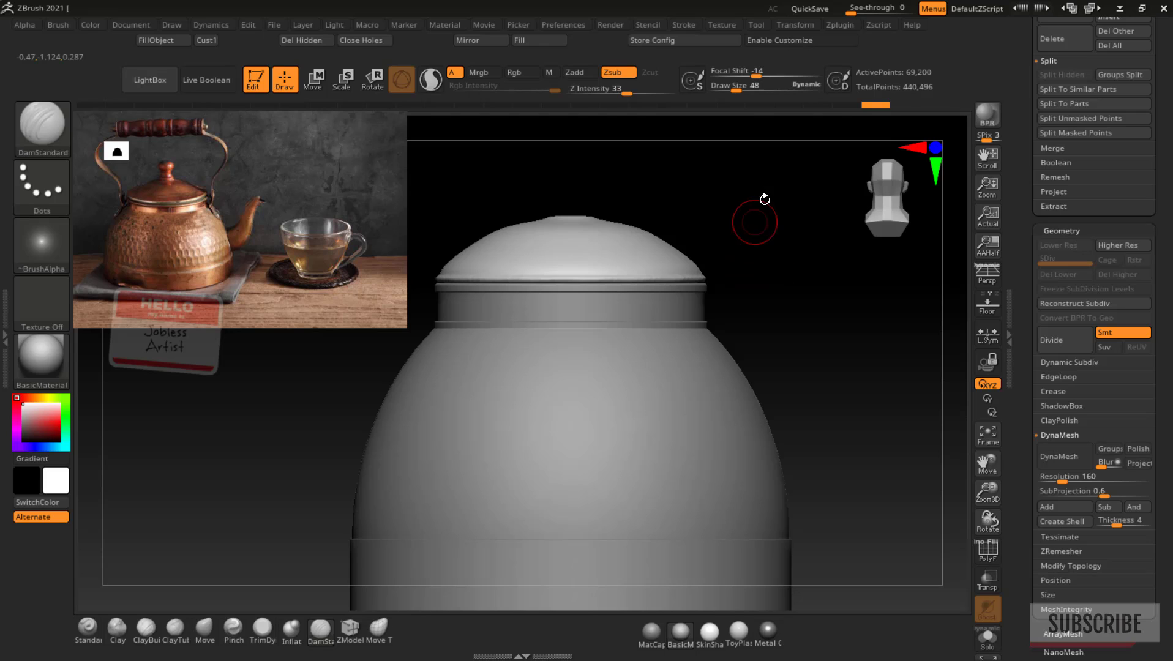
Set the draw size to 99, pull the lid's upper slope with the Move brush, and smooth it into a flared profile with a rounded crown
drag(736, 89, 745, 89)
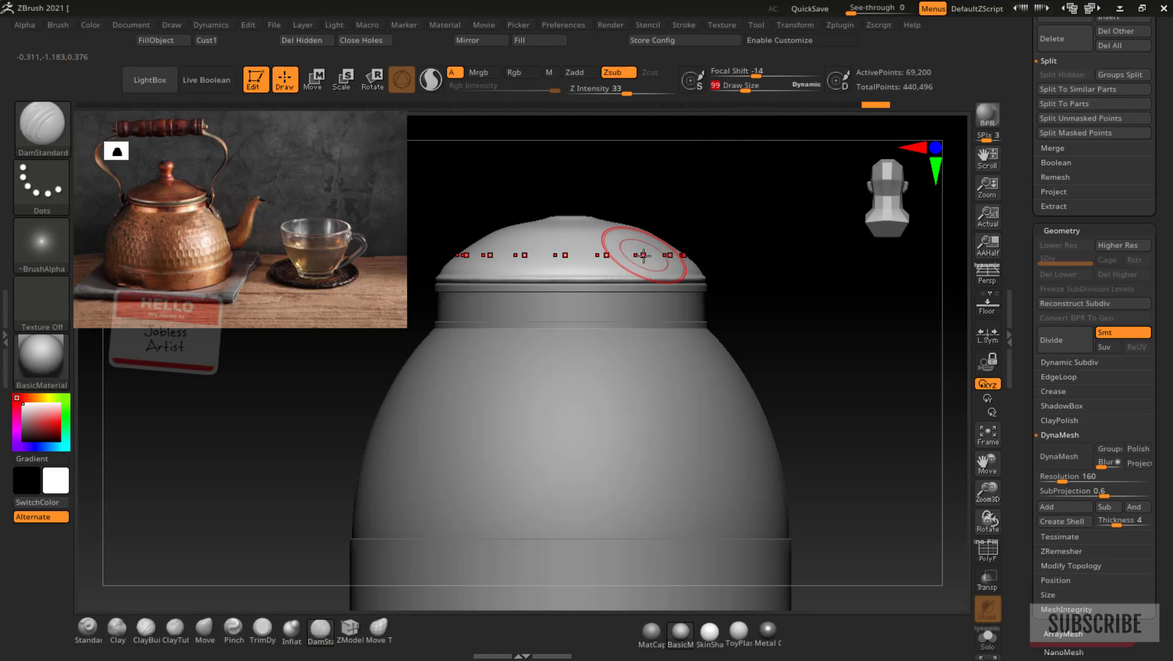
key(b)
key(m)
key(v)
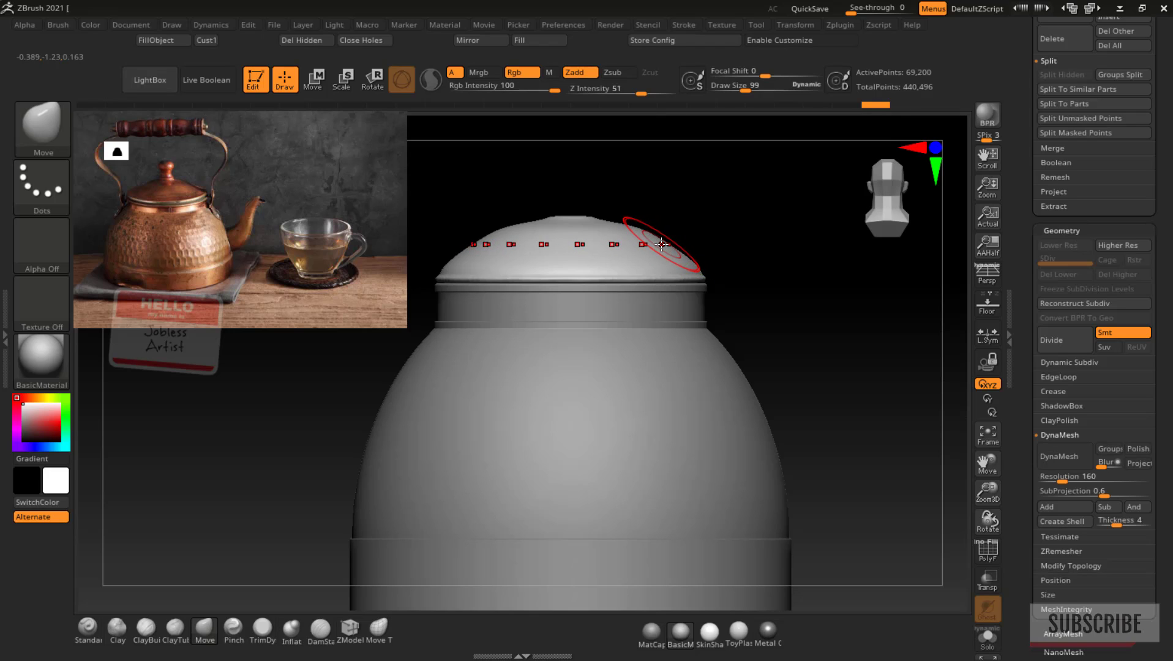
drag(662, 244, 611, 220)
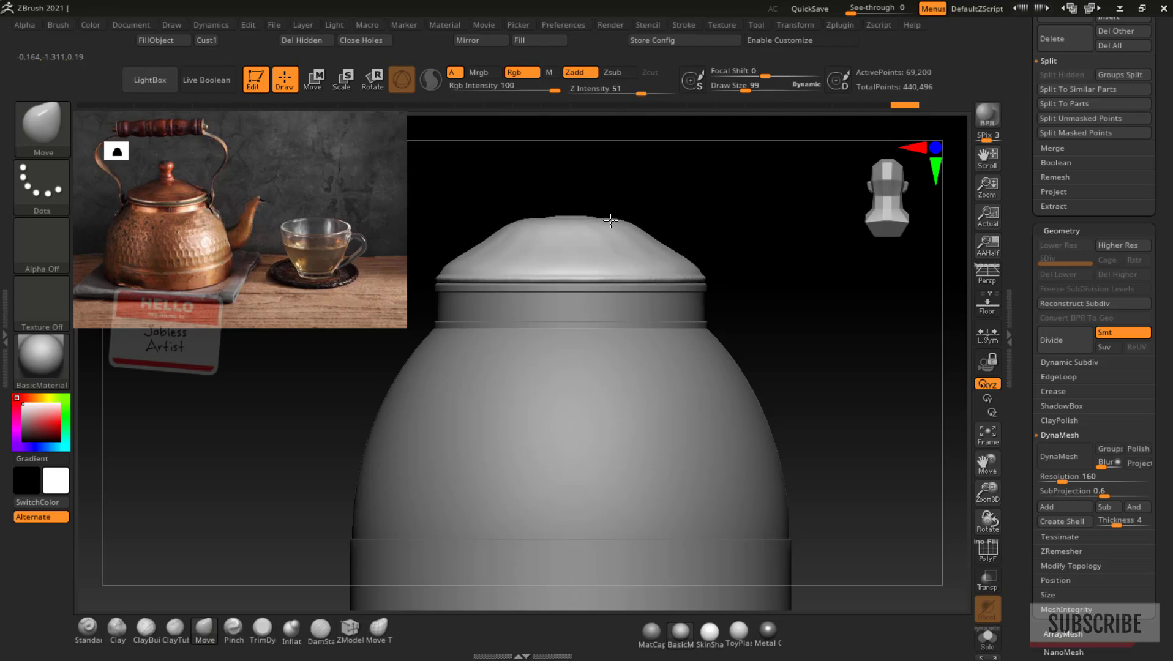
key(ctrl+z)
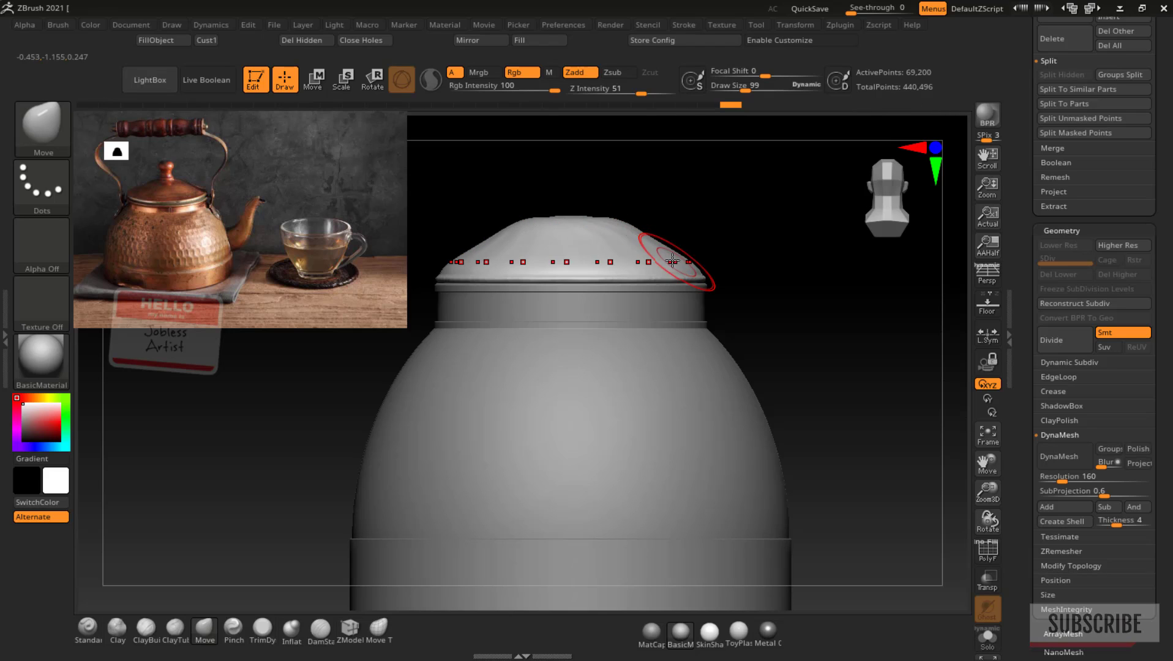
drag(666, 248, 650, 247)
key(ctrl+z)
mouse_move(530, 250)
shift+mouse_down()
mouse_move(663, 250)
mouse_move(469, 237)
mouse_move(667, 204)
mouse_move(609, 229)
shift+mouse_up()
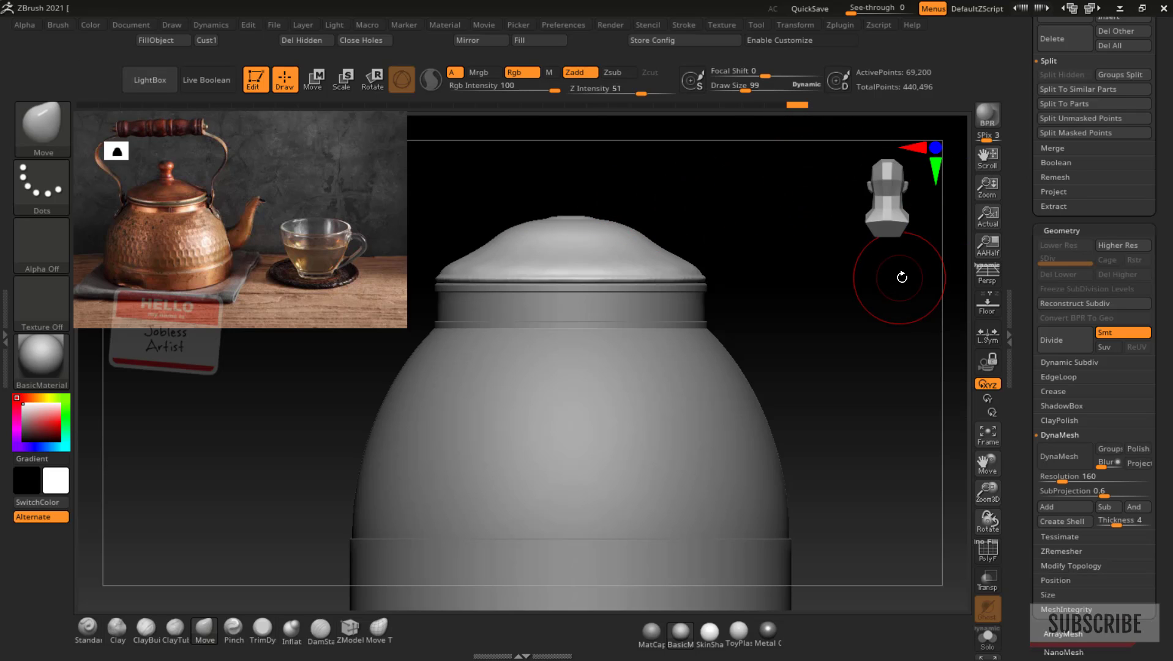
Mask a small circle at the centre of the lid's top and invert the mask so only that circle stays editable
drag(921, 252, 820, 254)
key(ctrl)
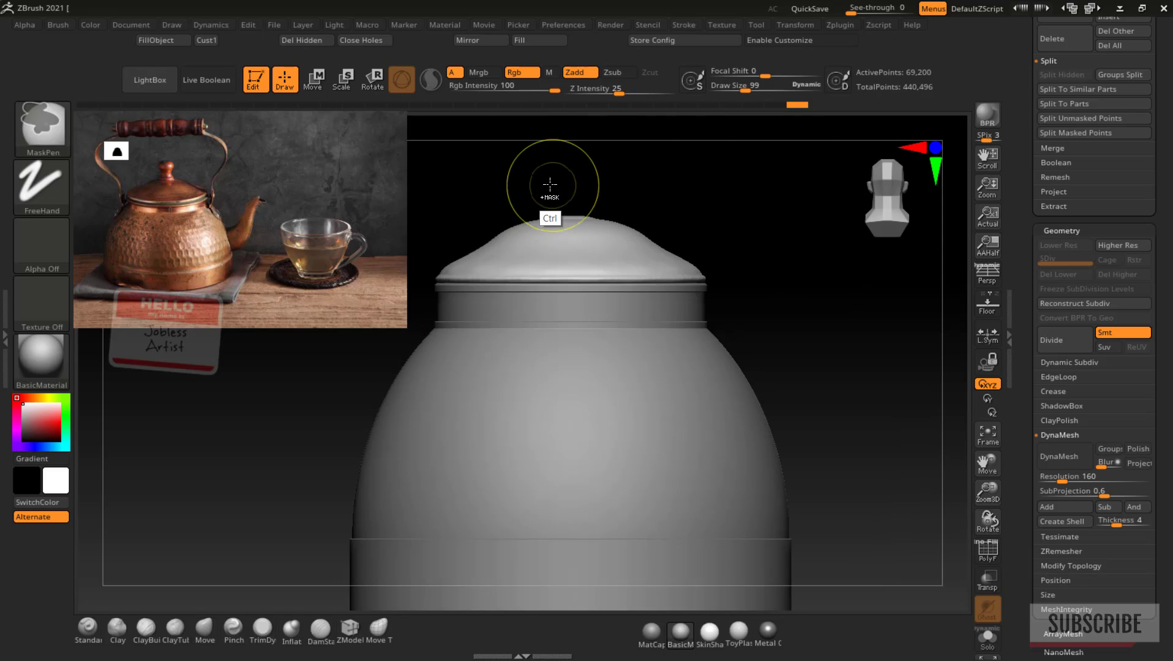
drag(673, 169, 691, 349)
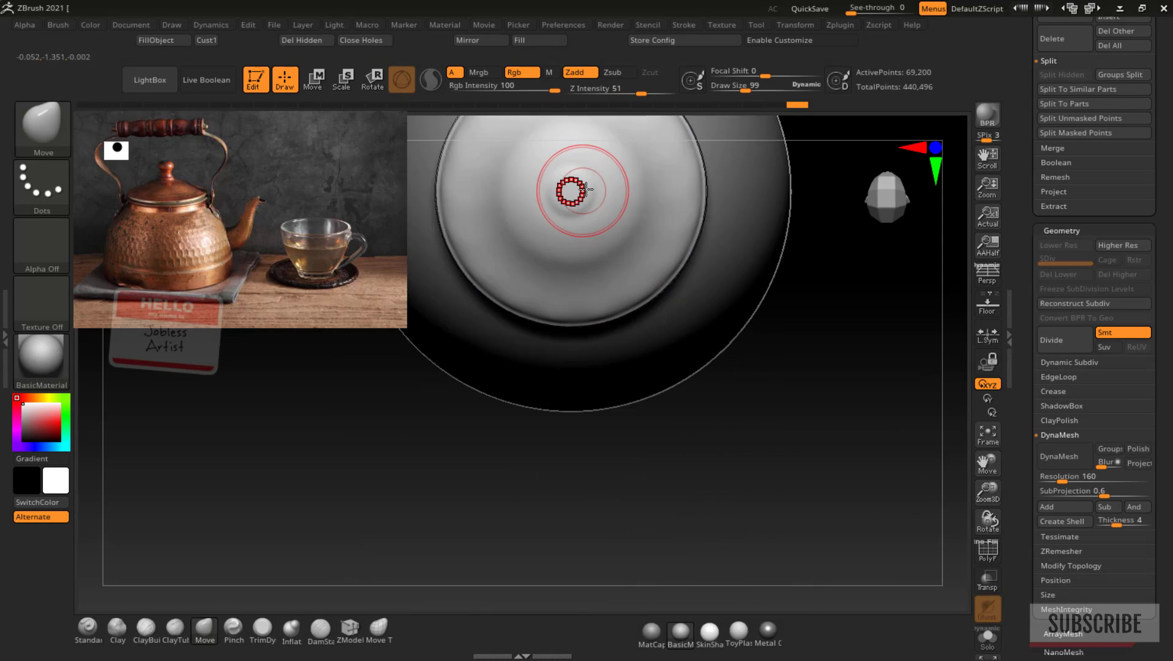
key(ctrl)
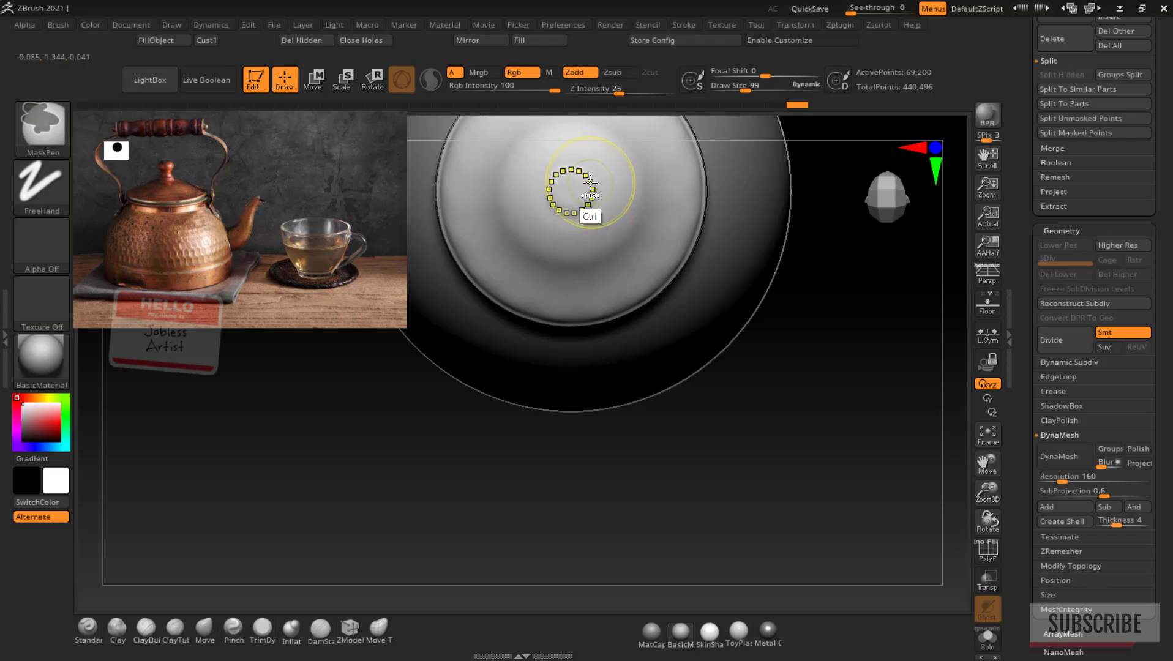
ctrl+drag(592, 187, 575, 200)
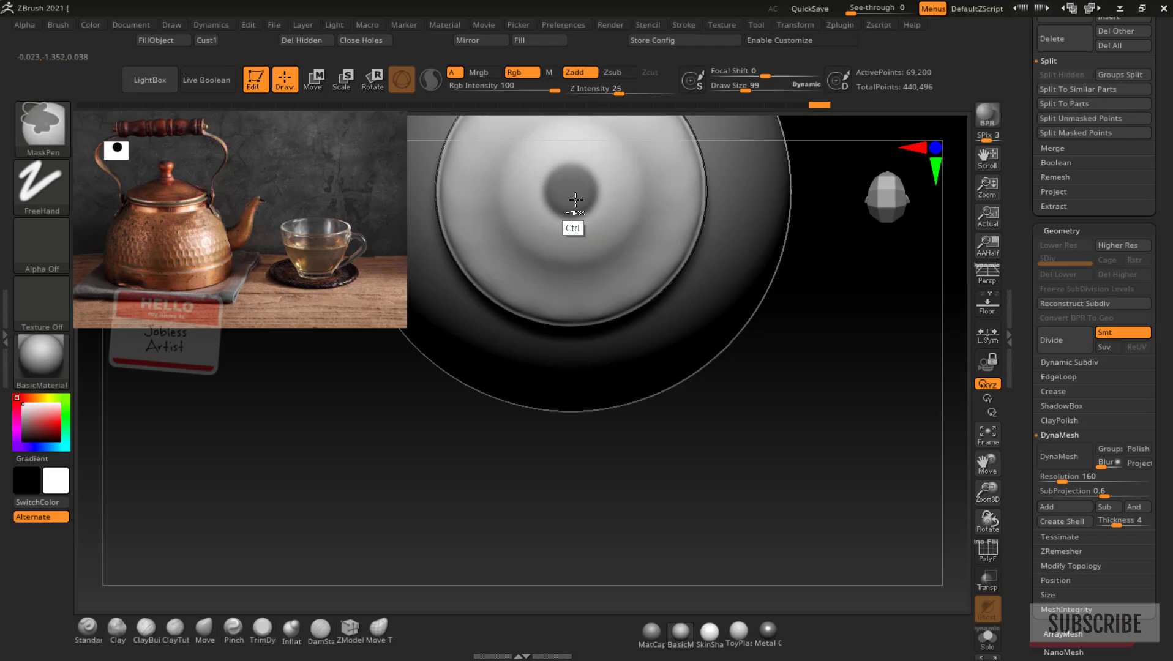
mouse_move(786, 432)
mouse_down()
mouse_move(808, 439)
mouse_move(785, 239)
mouse_up()
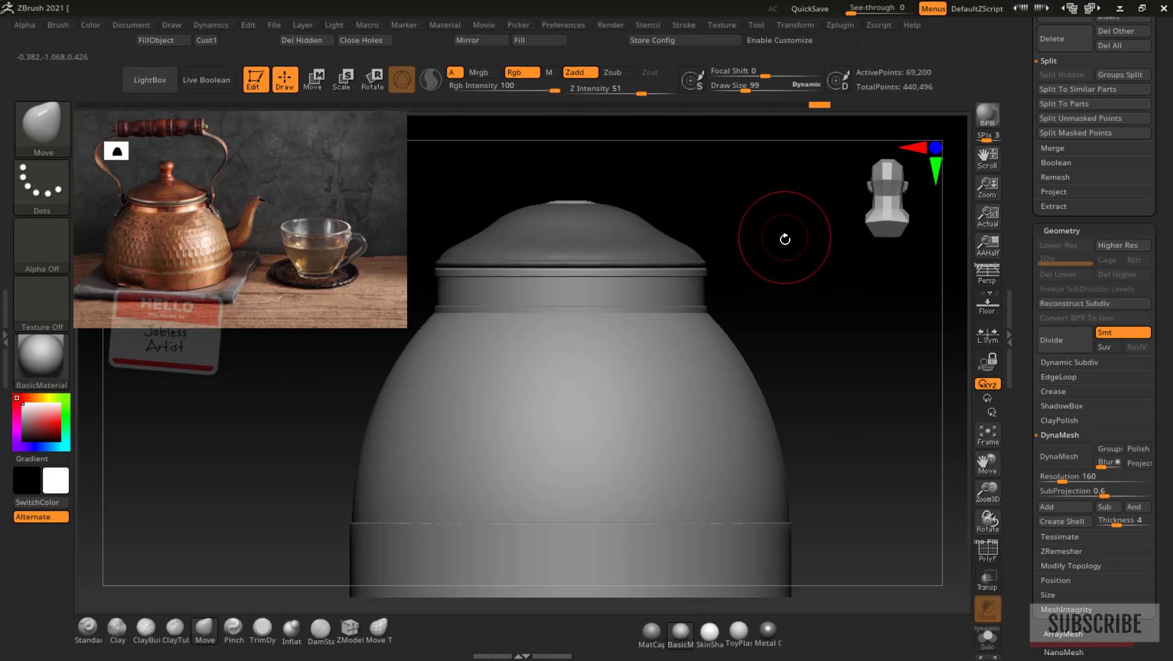
Move the unmasked circle upward along the vertical axis to form a short tapered knob stem on the lid
key(w)
drag(998, 466, 995, 576)
drag(566, 253, 567, 246)
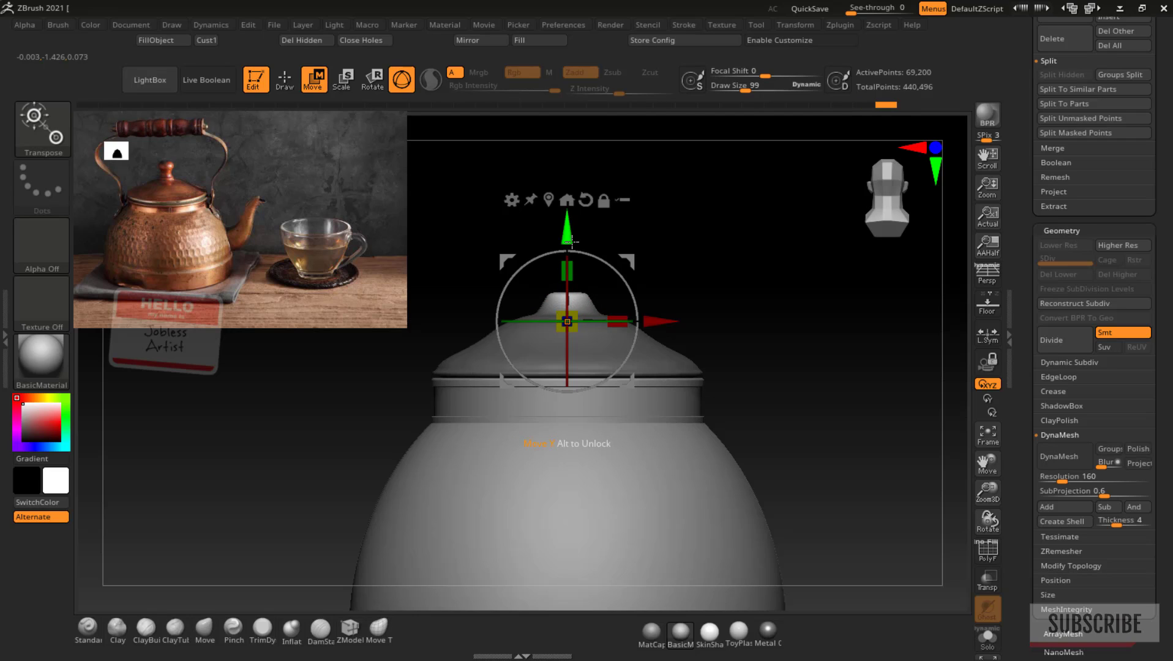
drag(567, 240, 566, 232)
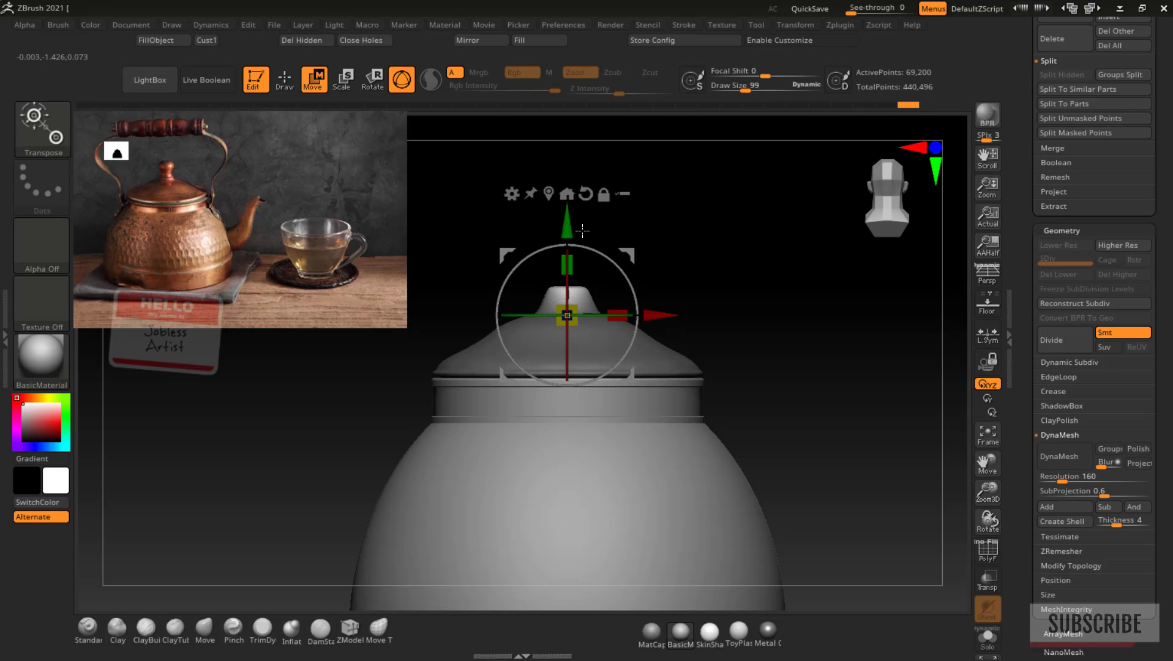
key(q)
drag(746, 254, 917, 177)
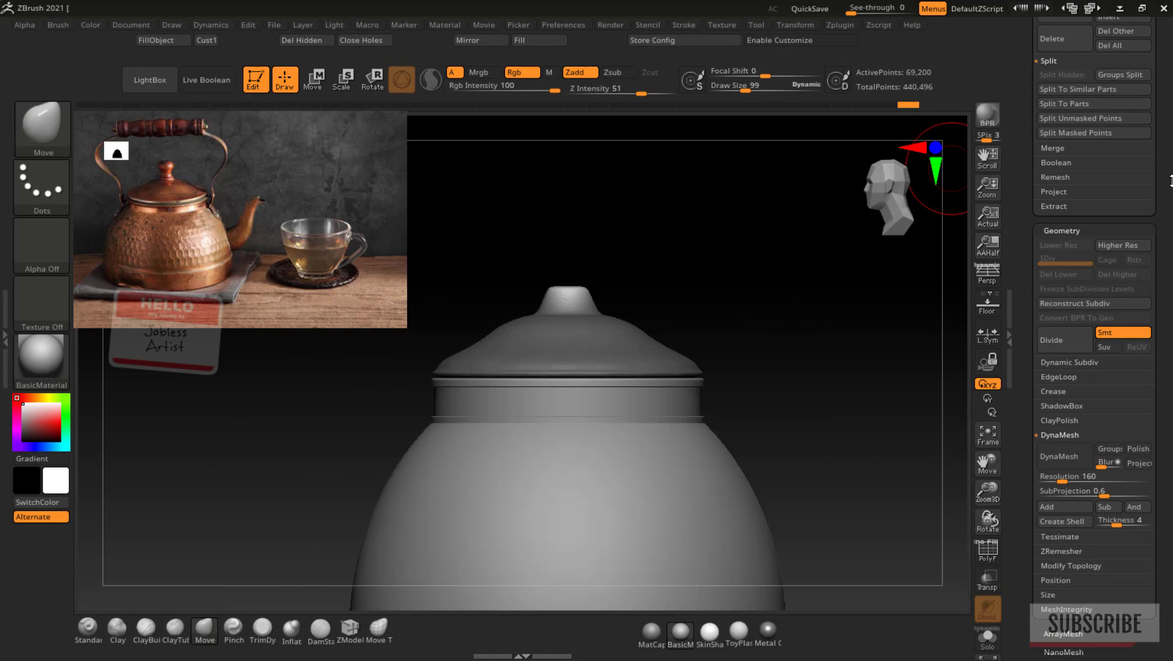
Insert a Sphere3D subtool and raise it vertically above the teapot body
scroll(1170, 181, up, 5)
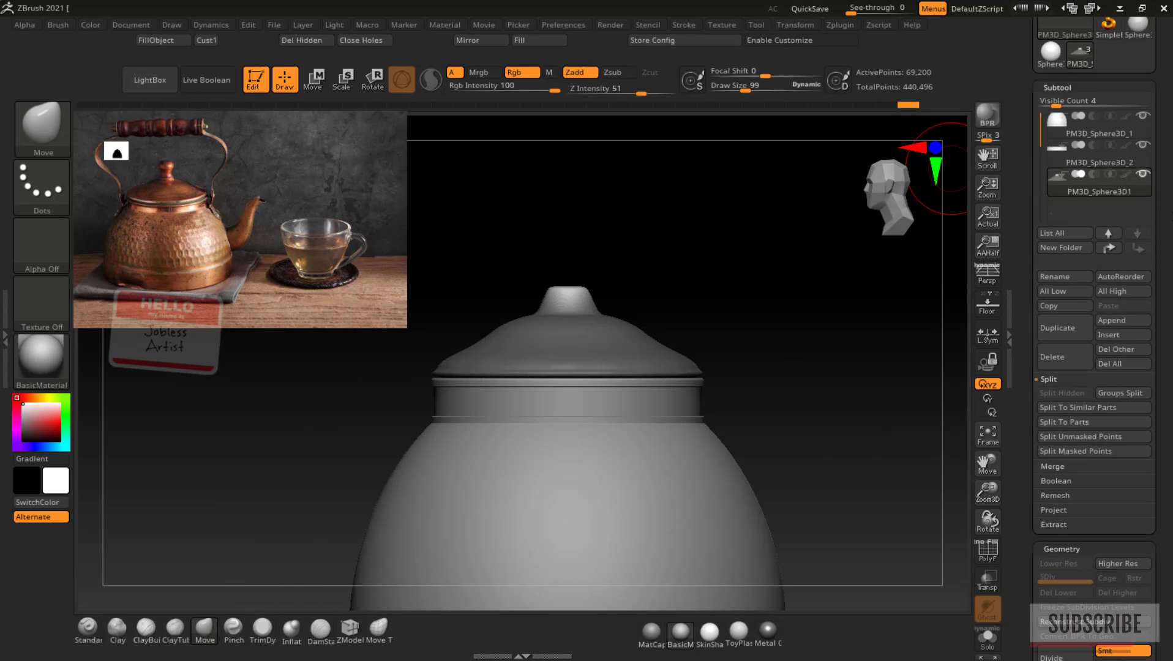
click(1121, 335)
click(1127, 339)
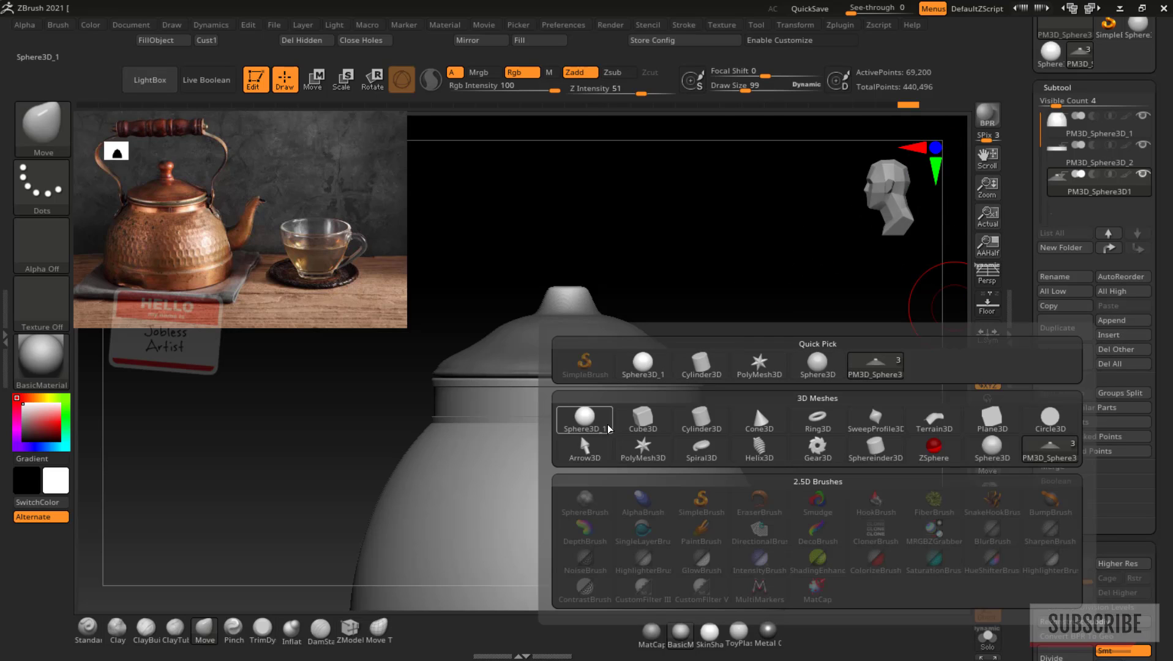
click(816, 361)
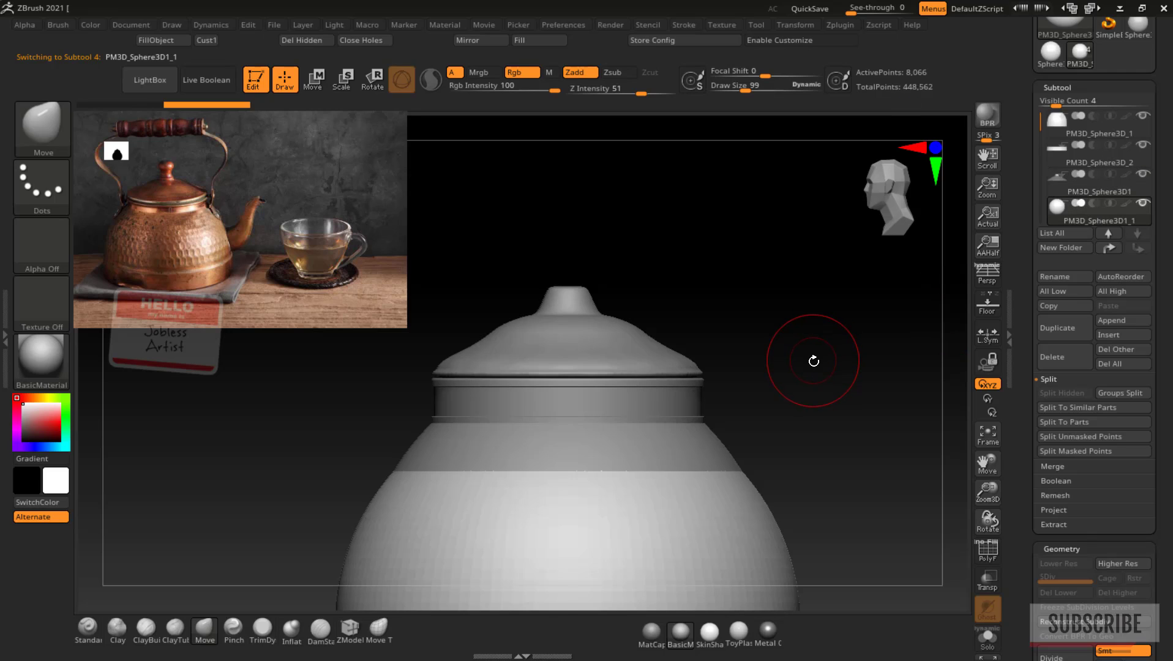
key(w)
drag(566, 532, 566, 181)
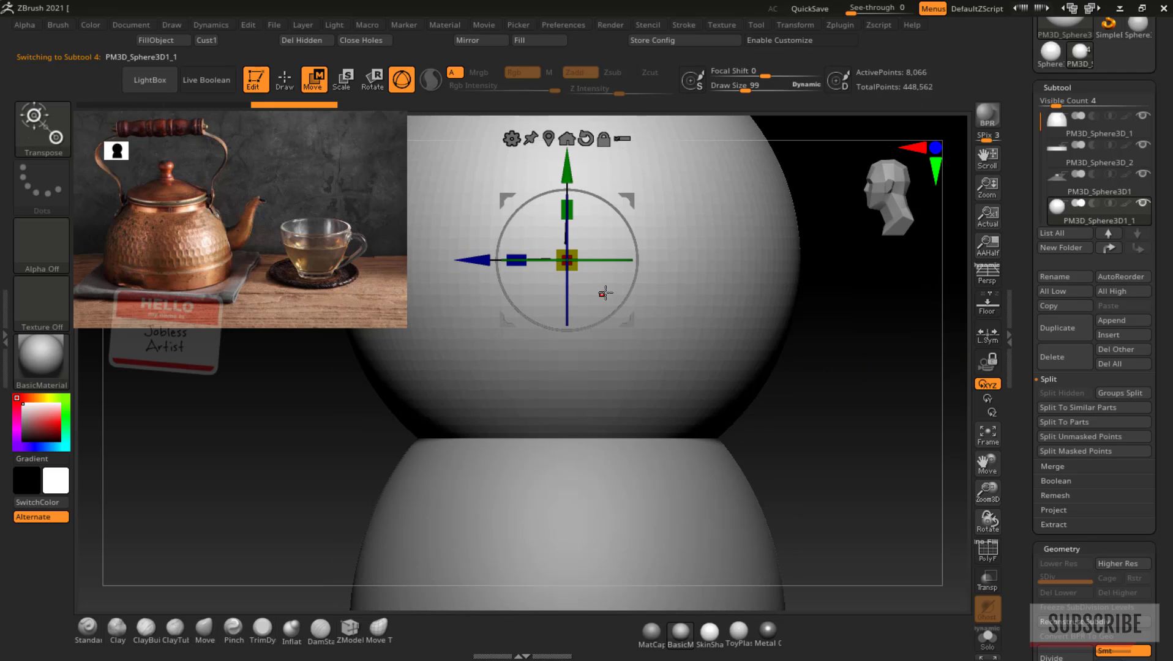
Subdivide the sphere to level 3, then scale it down and seat it on the lid's stem as a small round knob
key(ctrl+d)
key(ctrl+d)
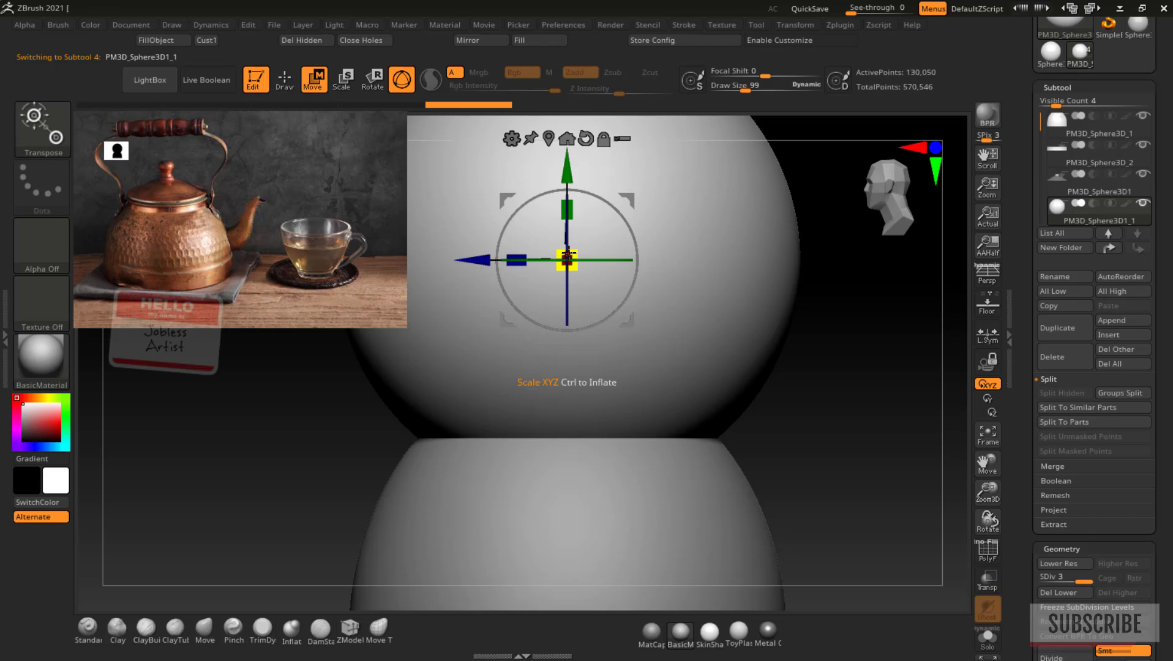
drag(574, 251, 575, 251)
drag(567, 170, 564, 174)
key(q)
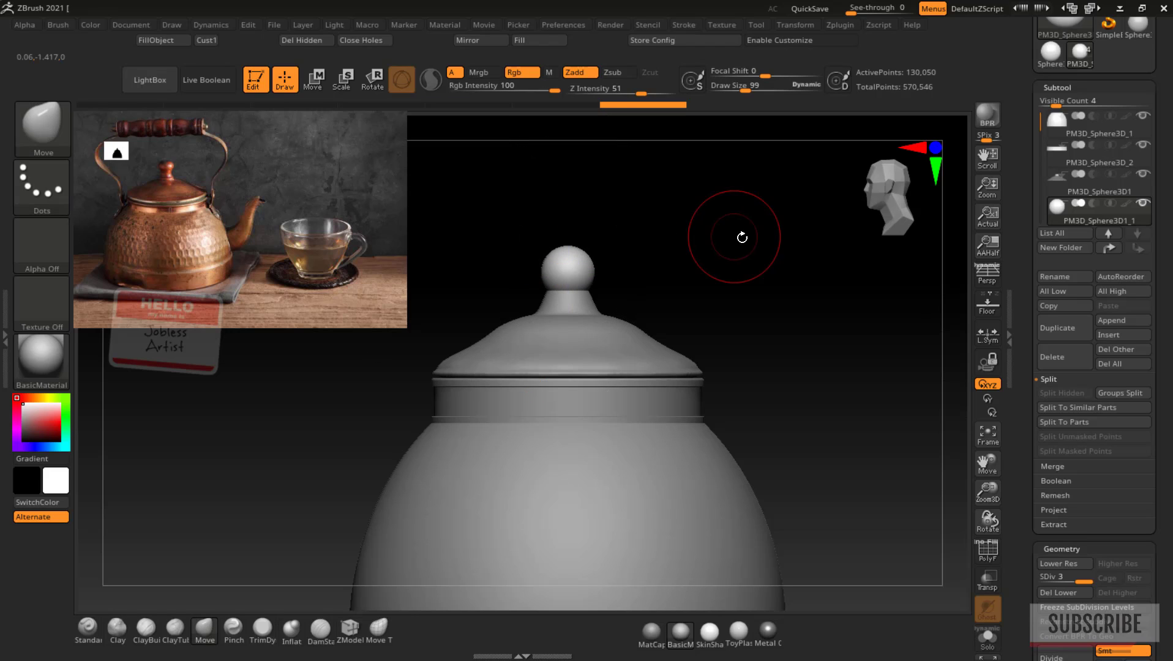
drag(750, 217, 786, 260)
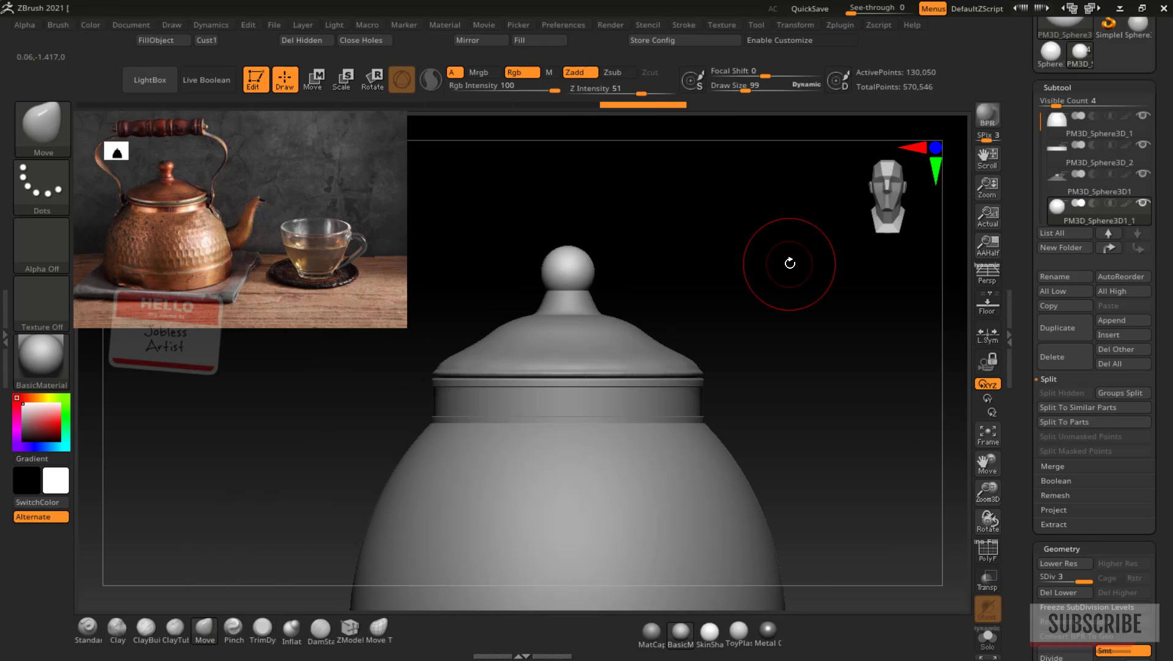
key(w)
drag(575, 264, 575, 264)
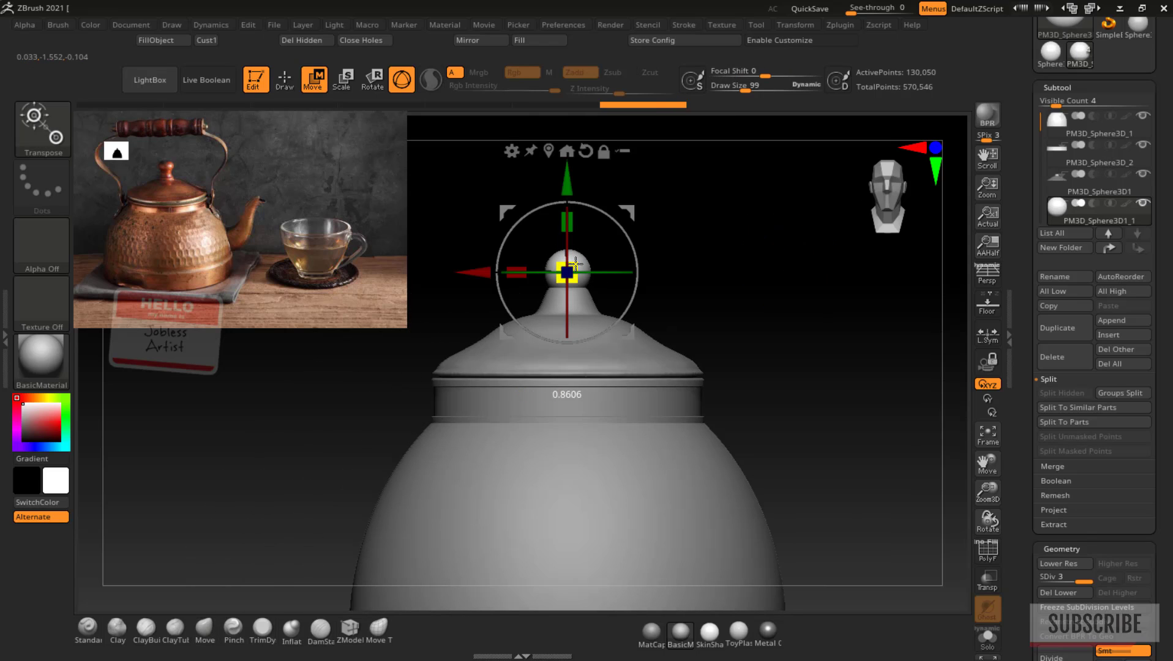
key(q)
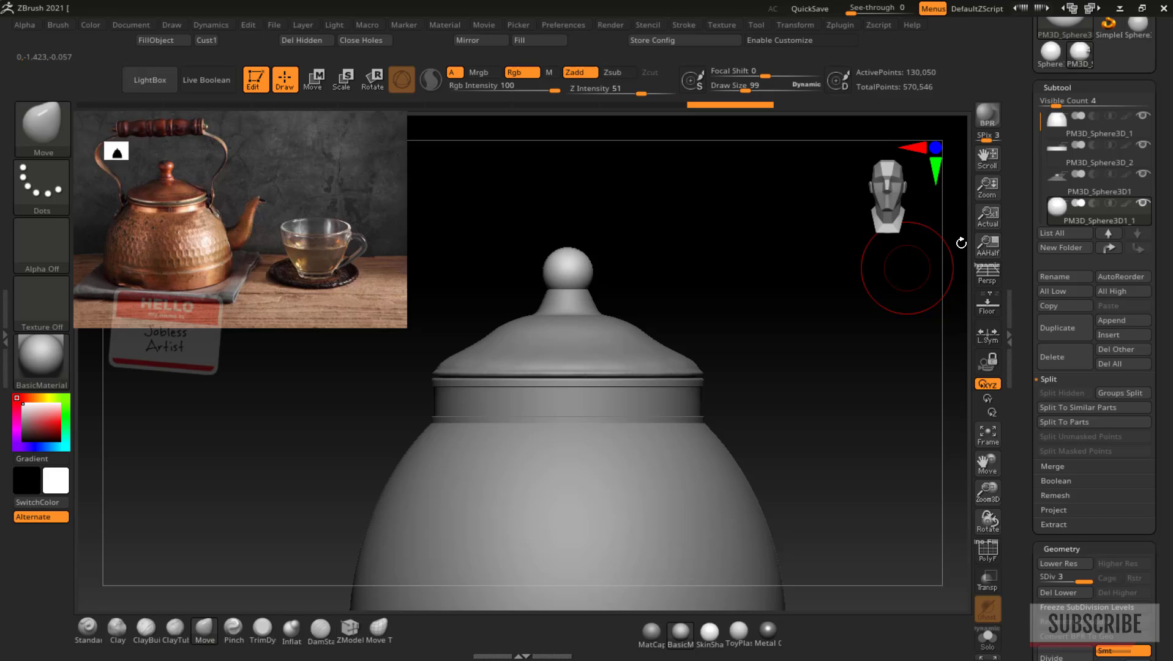
Clear the mask on the lid subtool and pinch the knob's stem slightly inward with the Move brush
click(1068, 185)
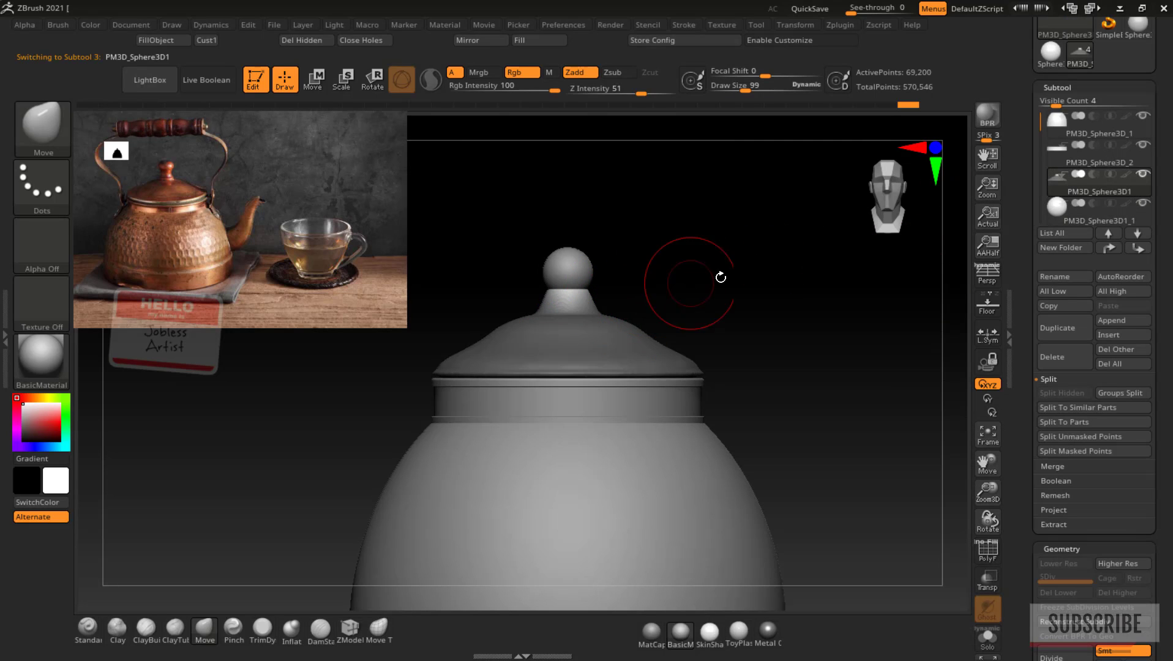
ctrl+drag(735, 248, 686, 294)
drag(745, 87, 751, 87)
key(b)
key(m)
click(710, 123)
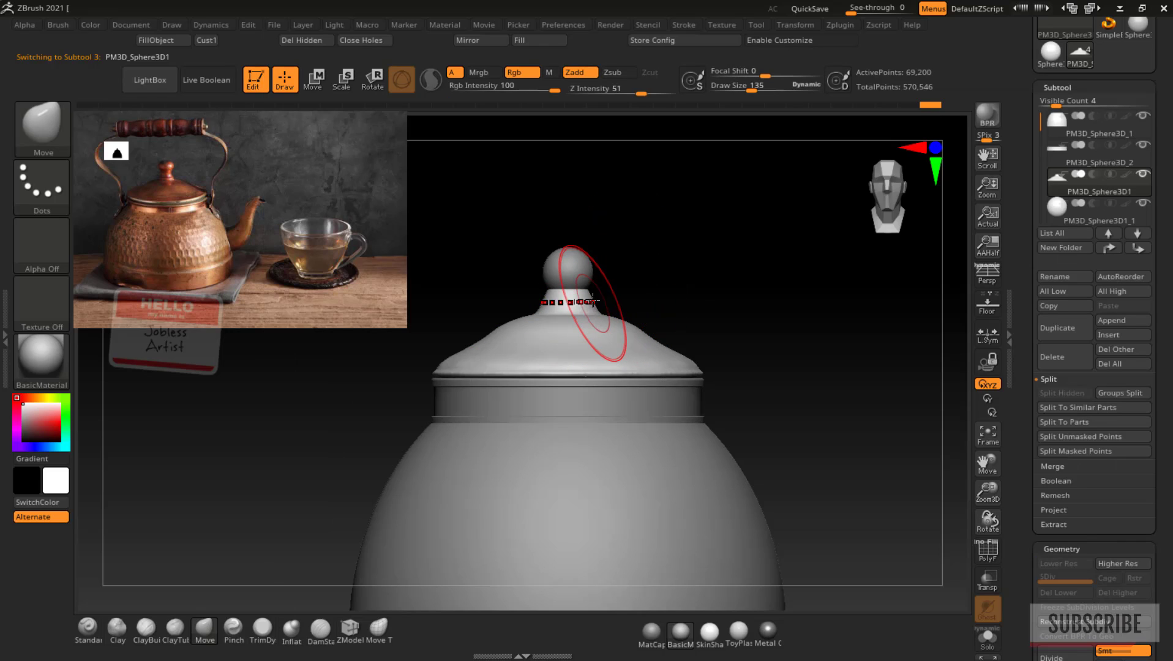
drag(591, 305, 590, 306)
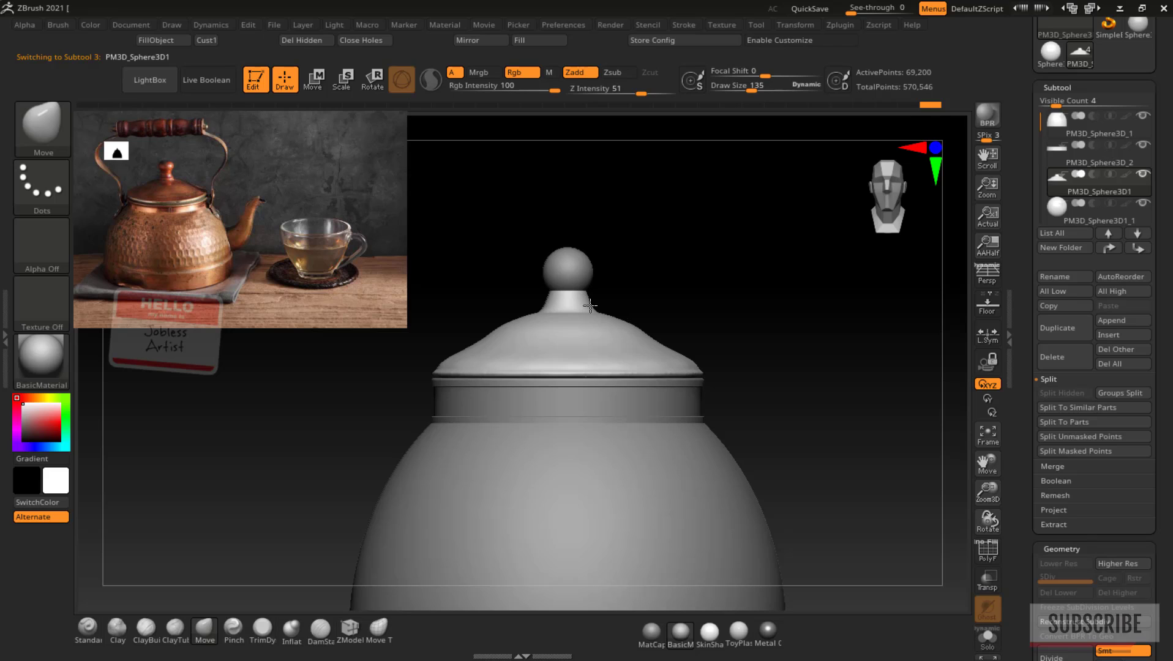
key(ctrl+z)
drag(750, 88, 747, 88)
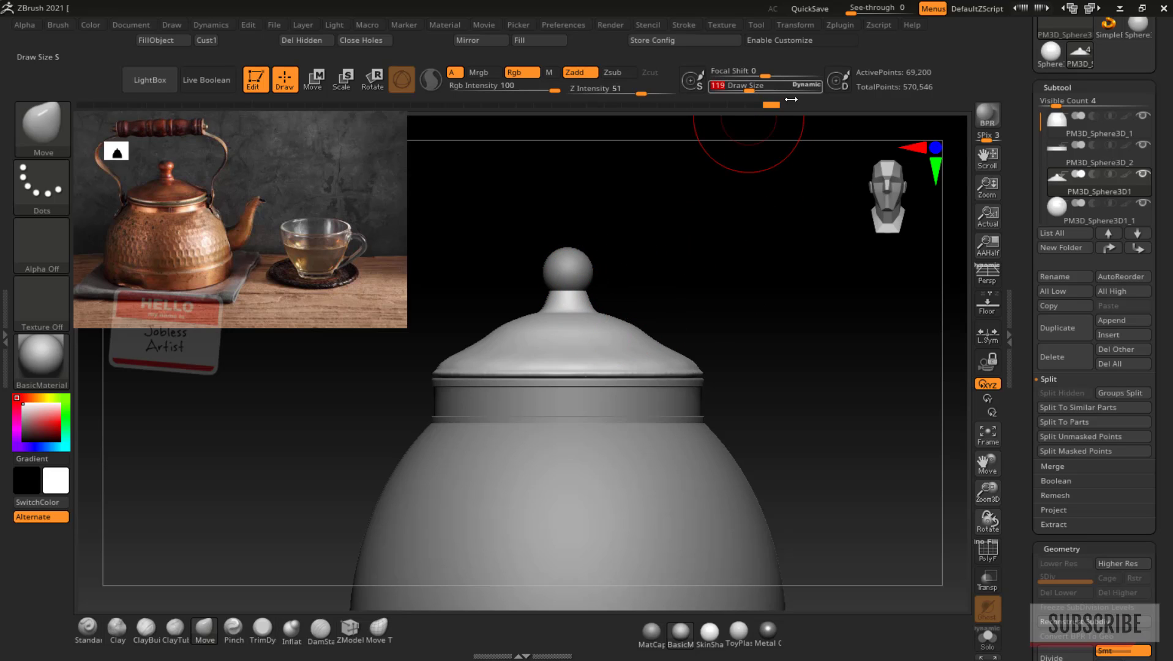
Merge the lid subtool down with the knob sphere and accept the non-undoable operation
drag(987, 489, 974, 435)
click(988, 434)
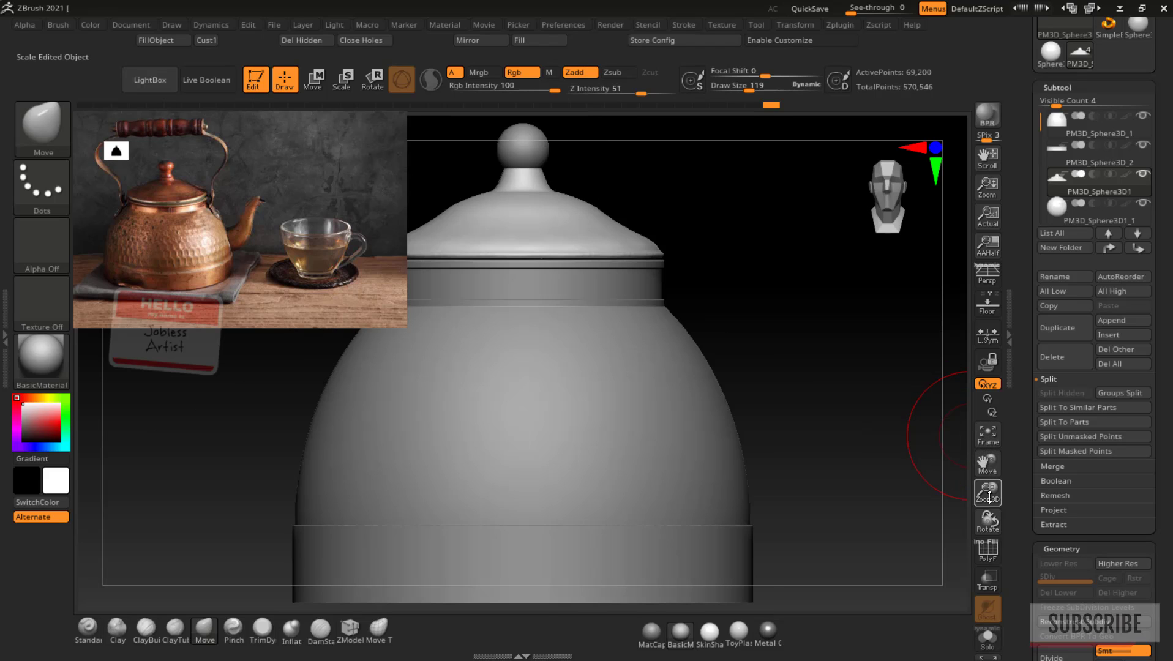
drag(987, 493, 978, 463)
drag(807, 363, 807, 207)
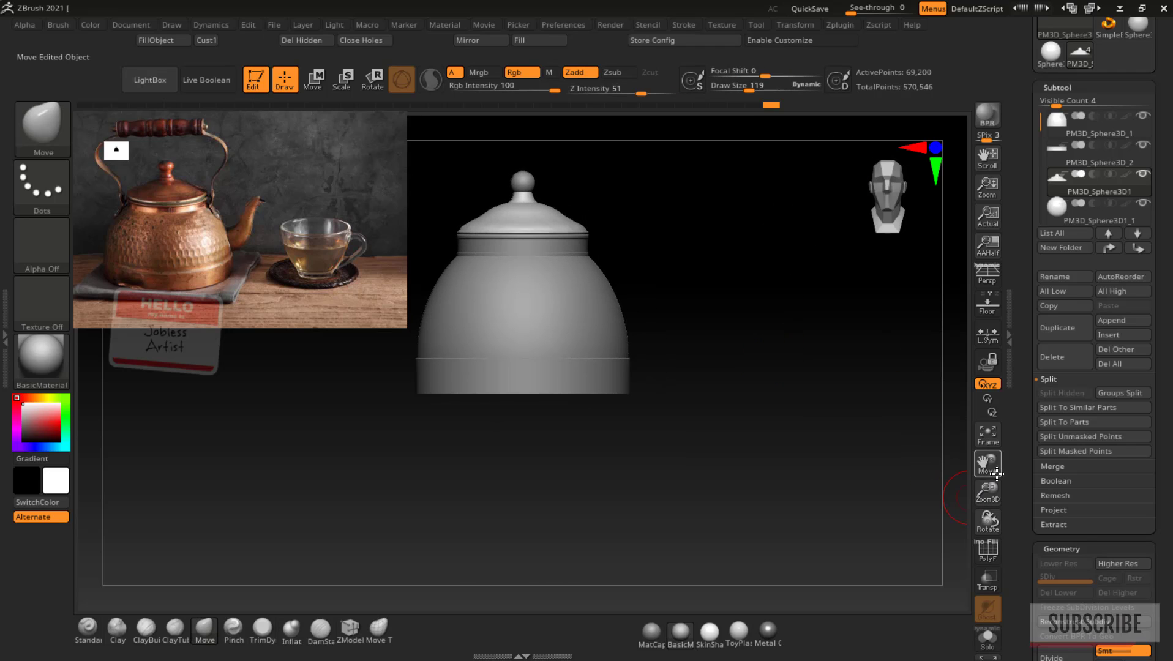
drag(986, 463, 1033, 476)
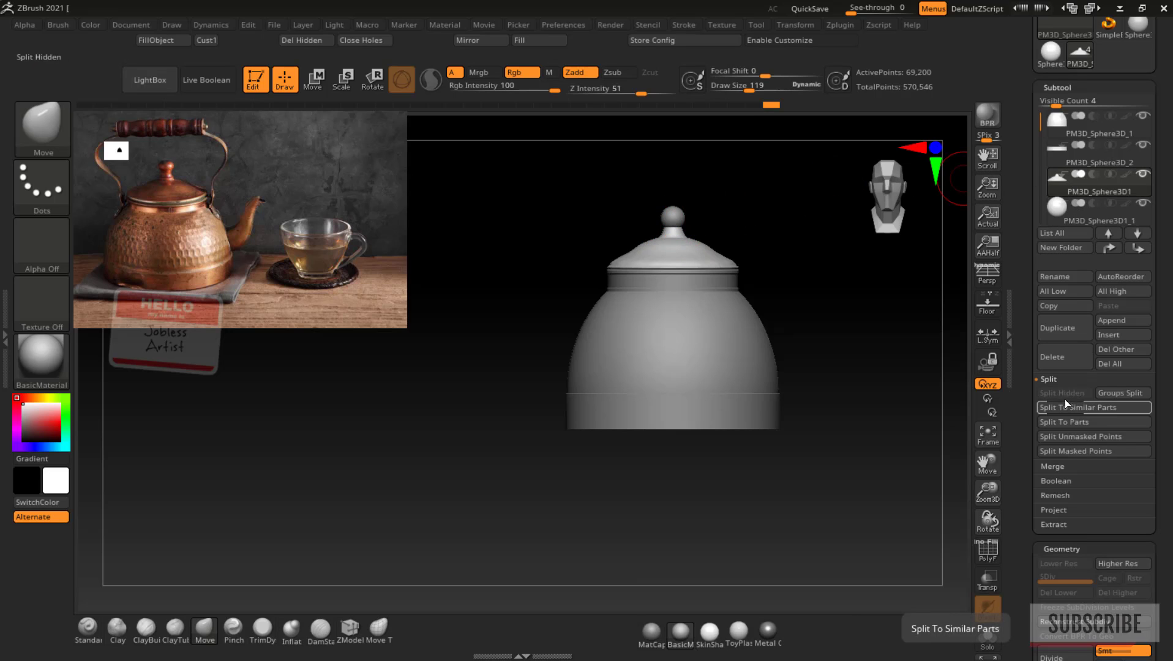
click(1052, 468)
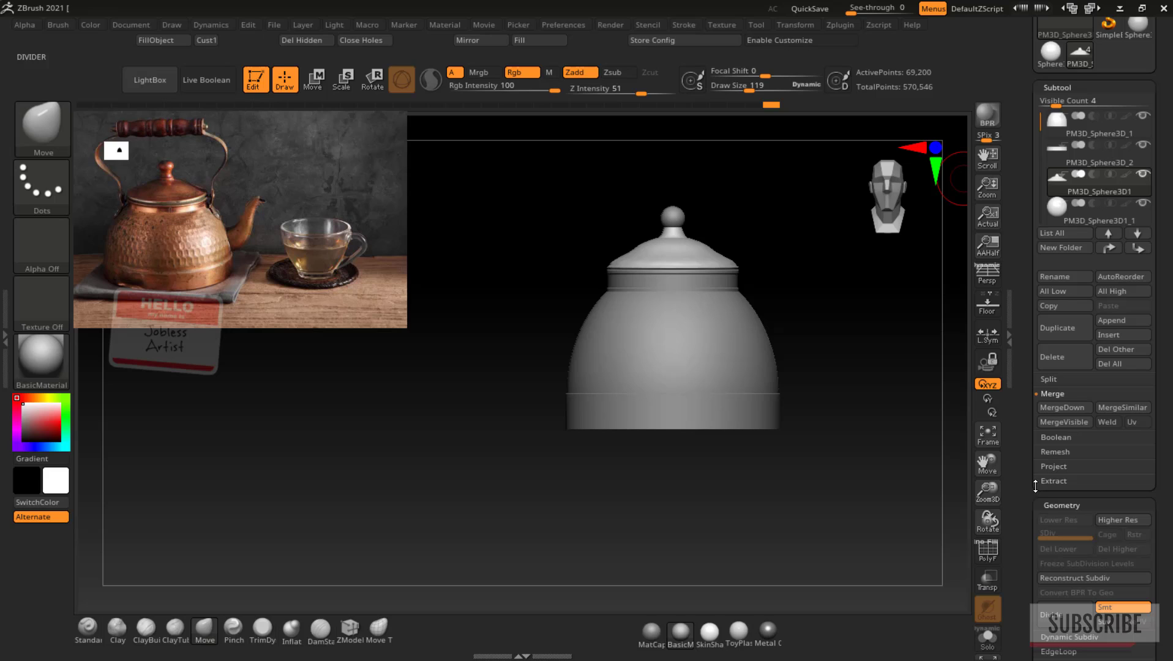
click(1064, 409)
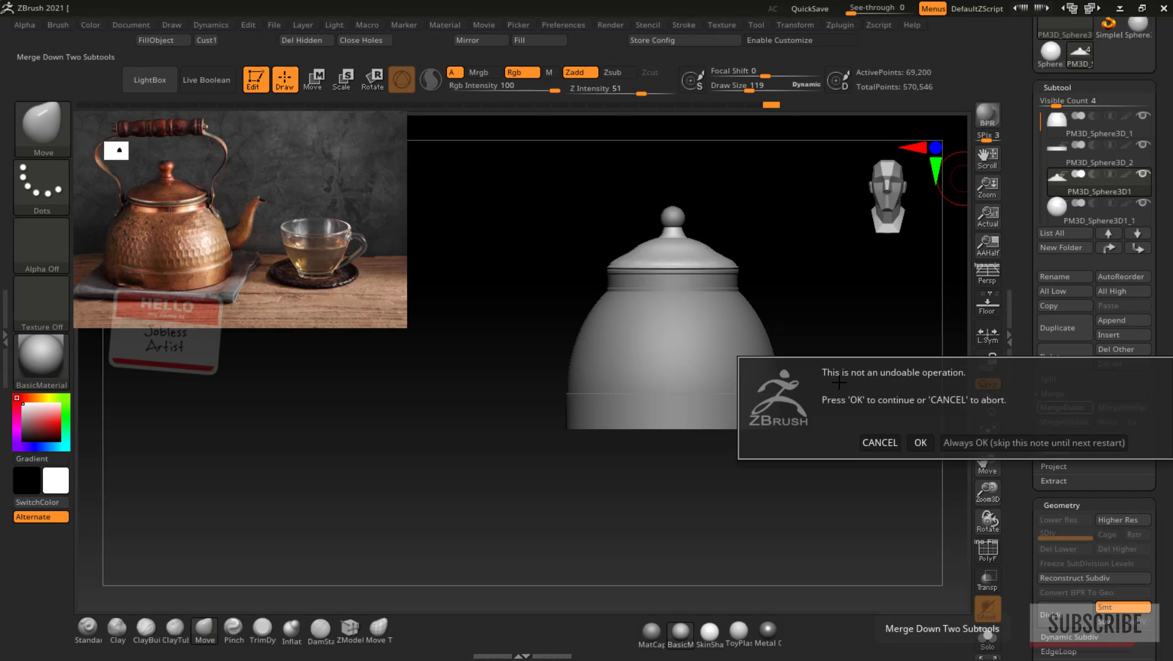
click(921, 442)
Squash the merged lid and knob vertically to a scale of about 0.75 and lower them slightly onto the neck ring
key(w)
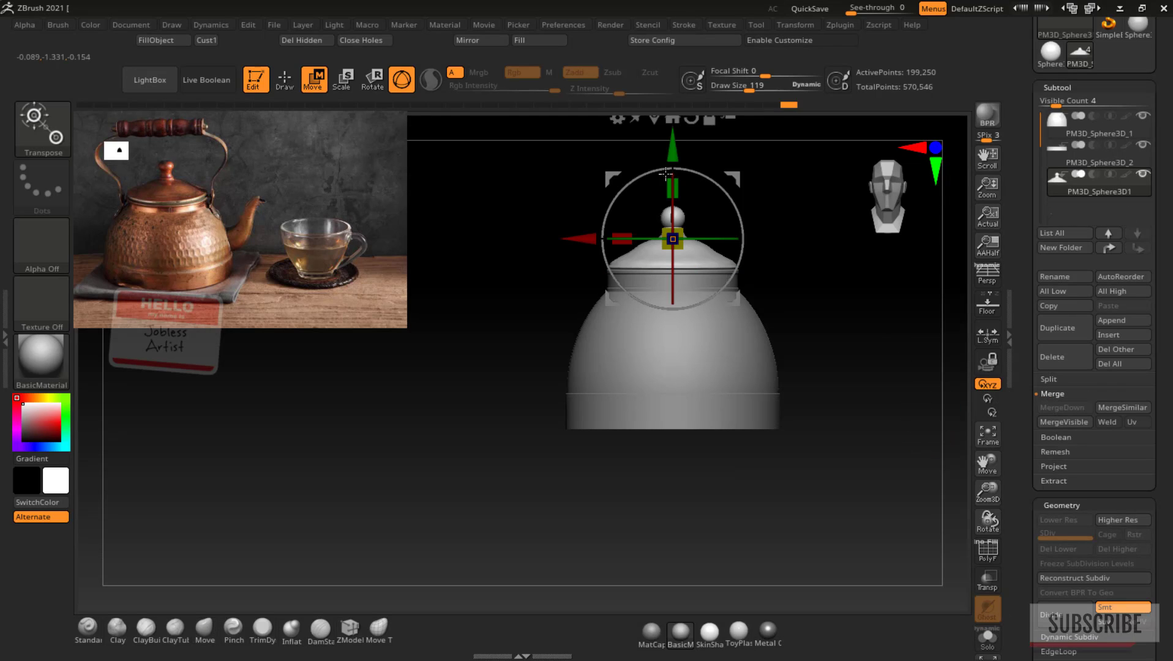
drag(675, 187, 678, 189)
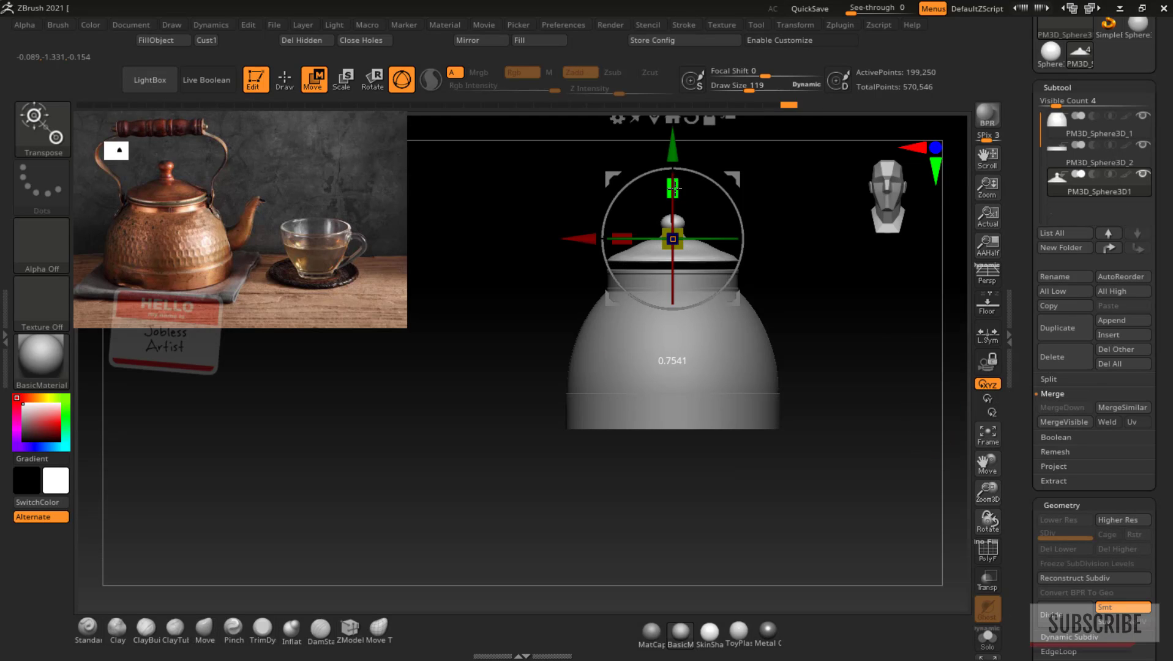
key(q)
key(w)
drag(673, 153, 675, 160)
key(q)
With the lid and stem masked, lower and slightly flatten the knob onto the stem using the Move brush
mouse_move(838, 262)
mouse_down()
mouse_move(812, 419)
mouse_move(789, 343)
mouse_move(736, 259)
mouse_move(967, 494)
mouse_move(994, 548)
mouse_up()
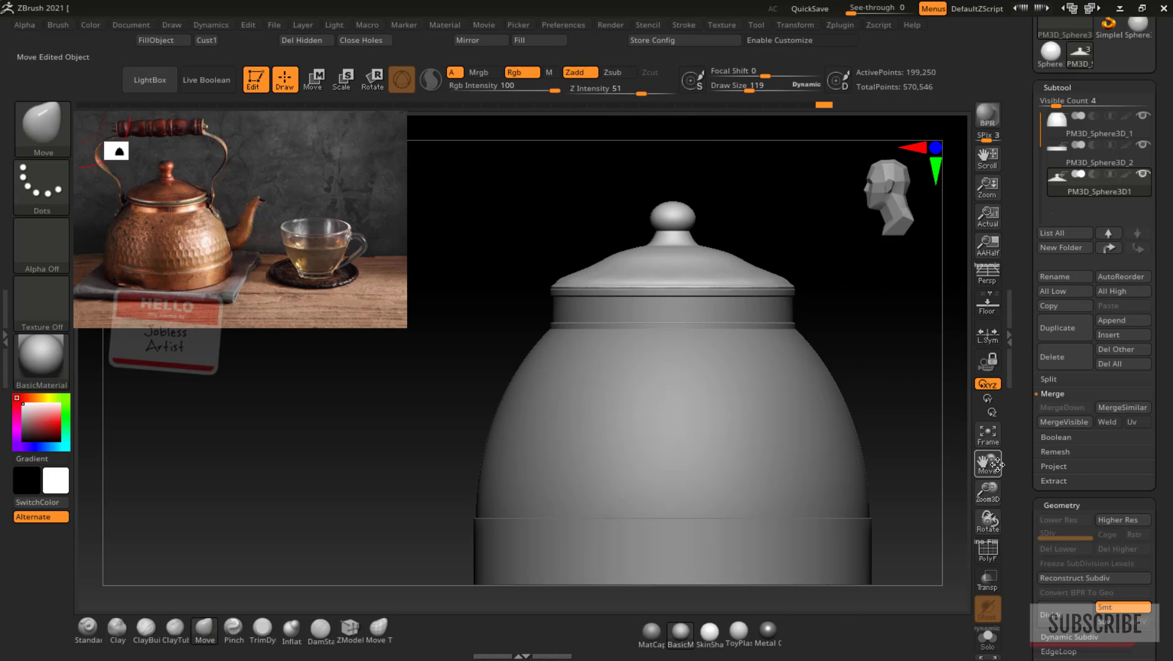
drag(991, 484, 986, 527)
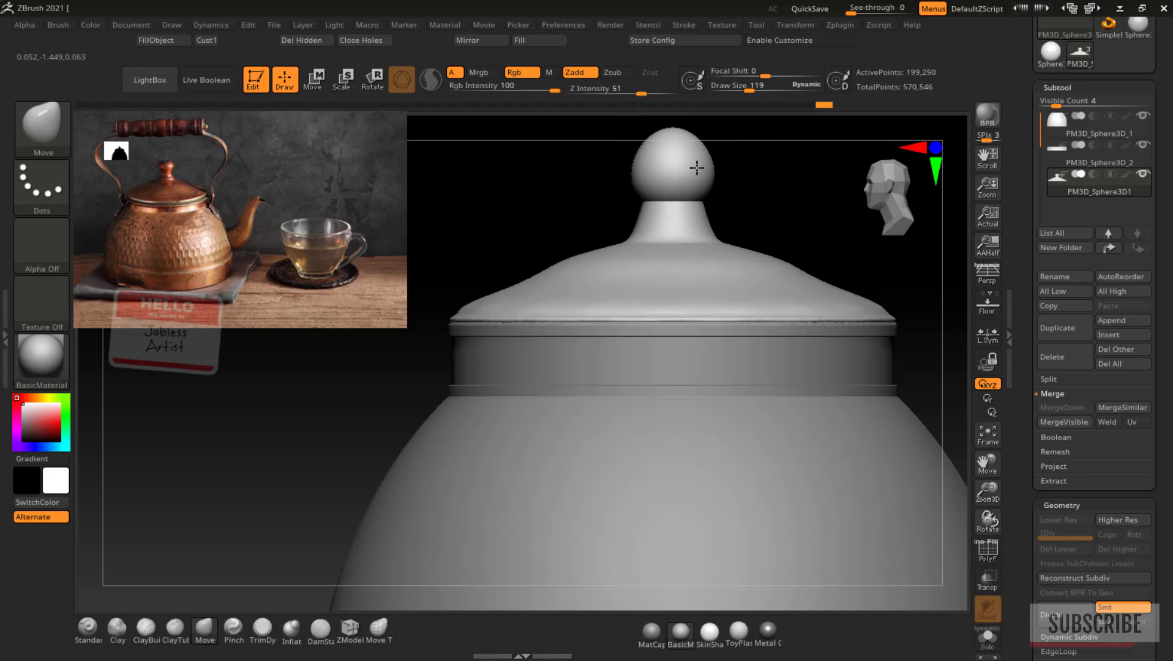
key(ctrl)
mouse_move(513, 270)
ctrl+mouse_down()
mouse_move(859, 348)
mouse_move(894, 381)
ctrl+mouse_up()
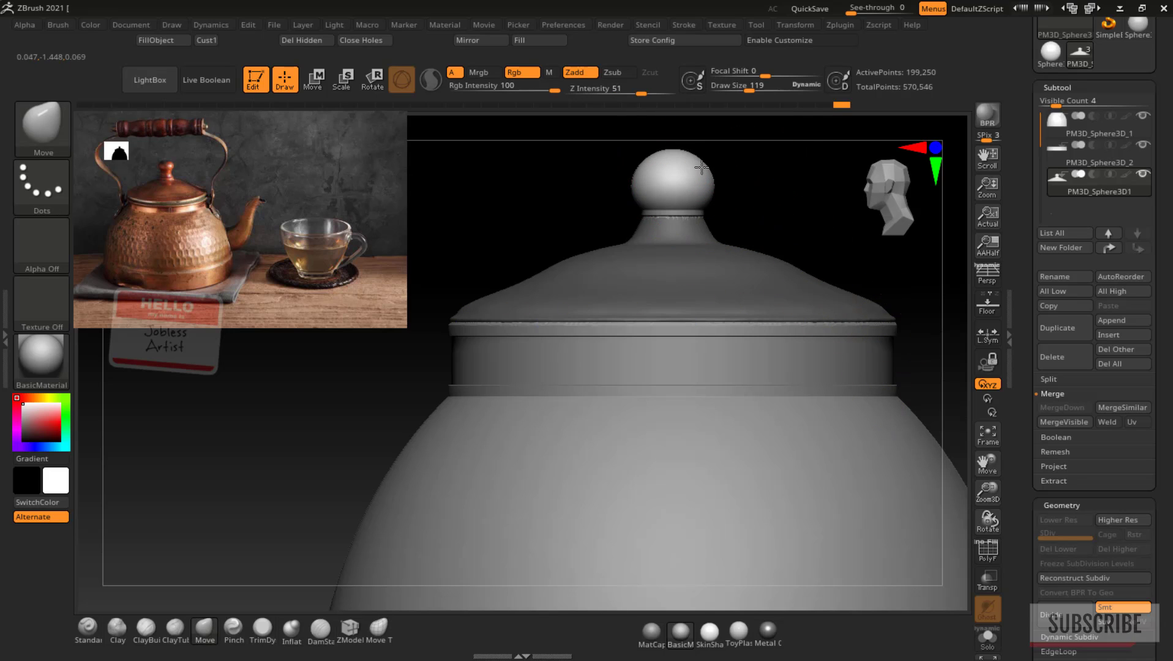
drag(709, 192, 728, 186)
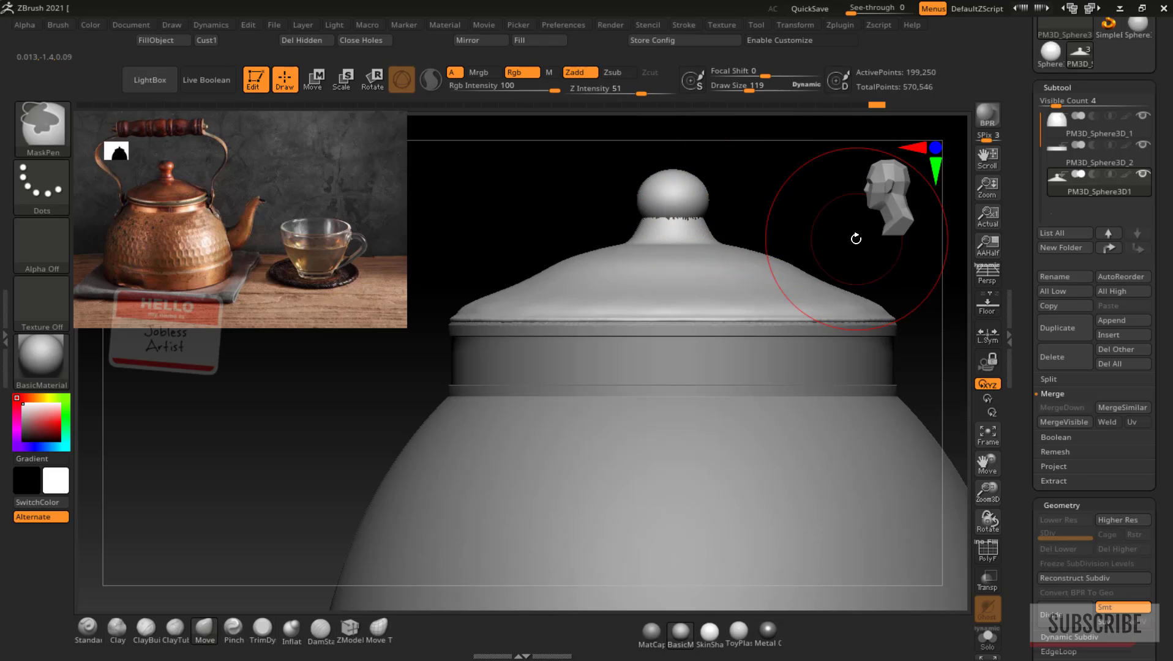
Fuse the lid and knob into one mesh with DynaMesh at resolution 184
drag(1167, 586, 1170, 347)
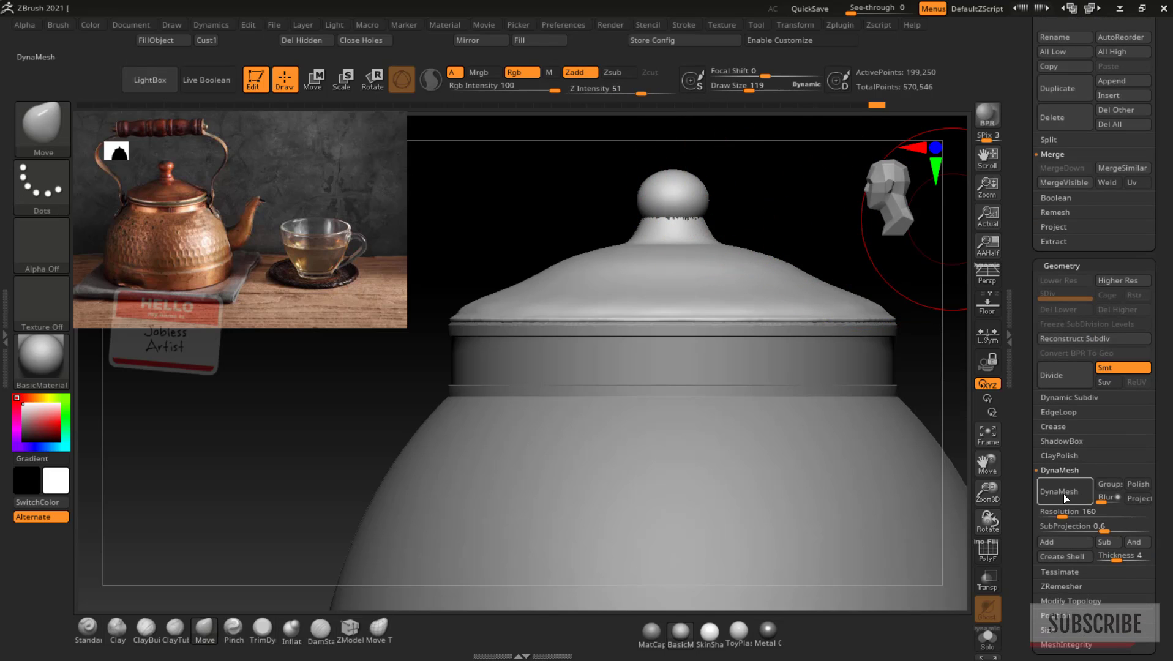
click(1065, 494)
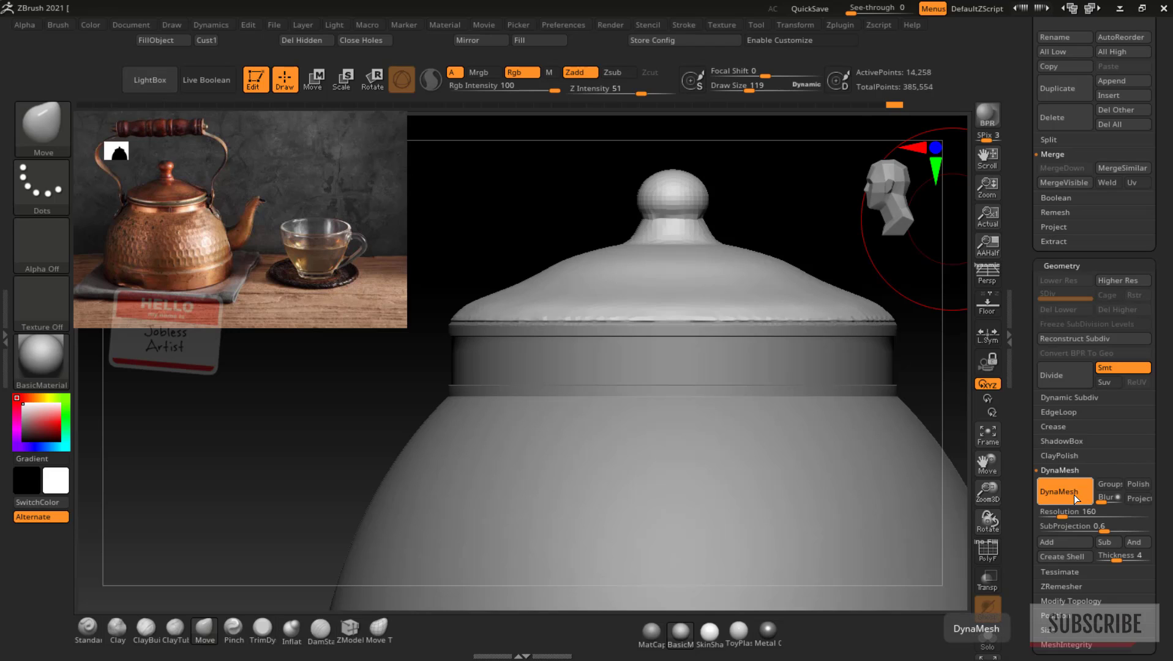
key(ctrl+z)
drag(1056, 516, 1059, 516)
click(1068, 496)
Widen the knob into a slightly flattened ball with the Move brush, reducing the draw size to 77 and then 42
drag(701, 191, 703, 171)
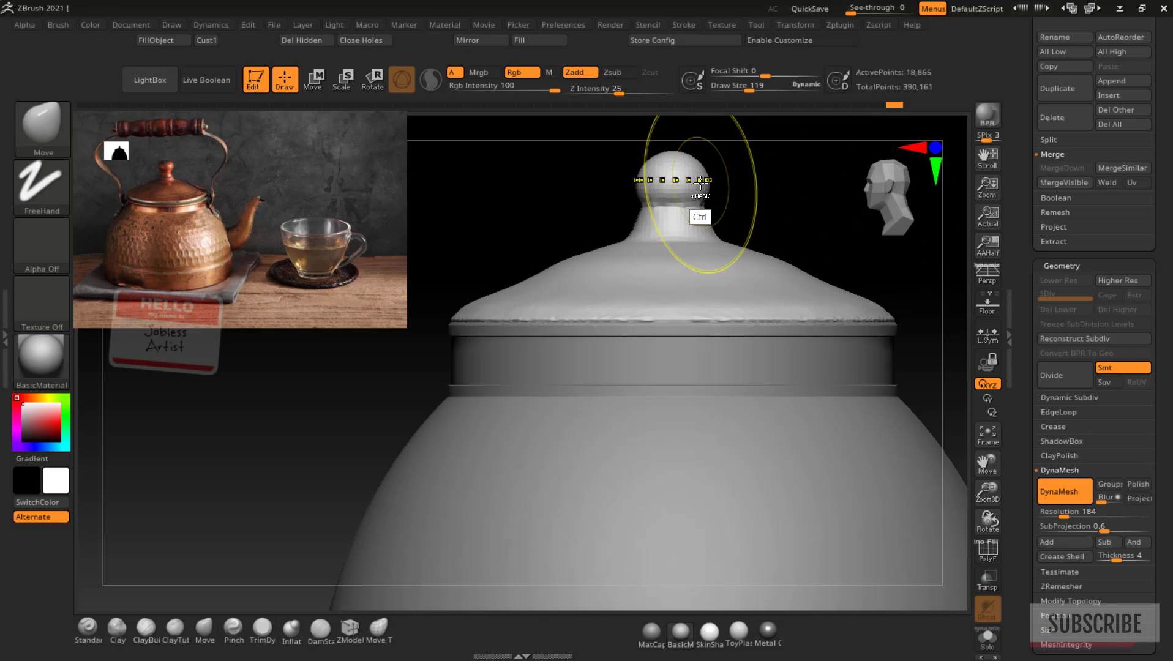
key(ctrl+z)
drag(809, 95, 770, 89)
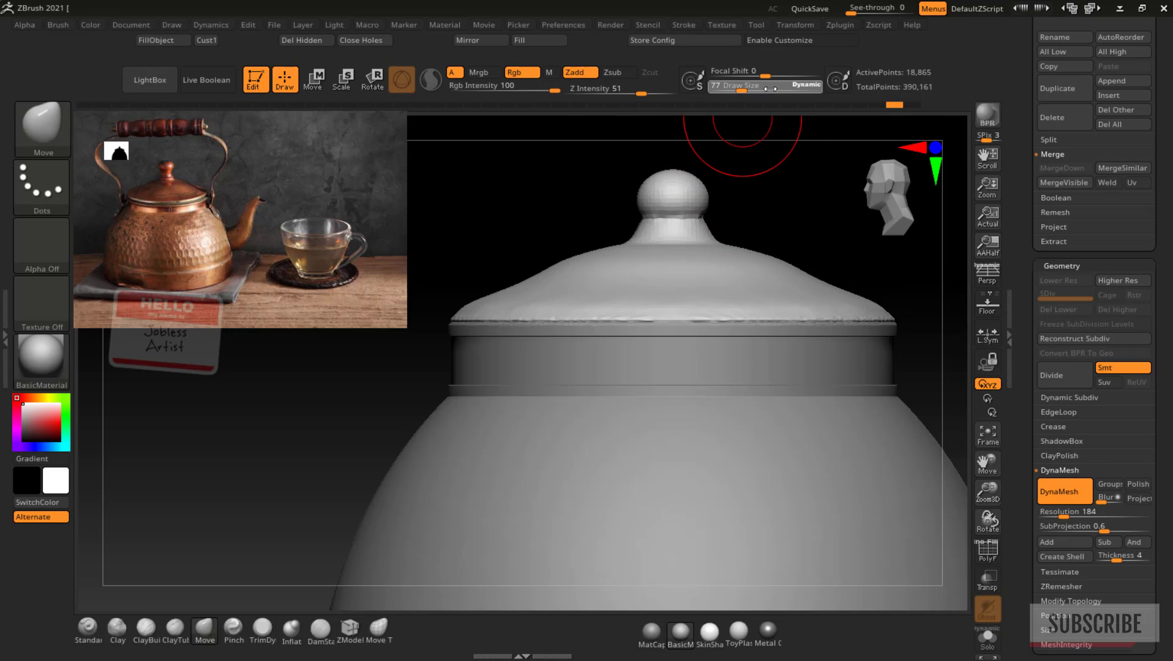
drag(690, 186, 691, 173)
drag(747, 89, 734, 90)
key(b)
key(m)
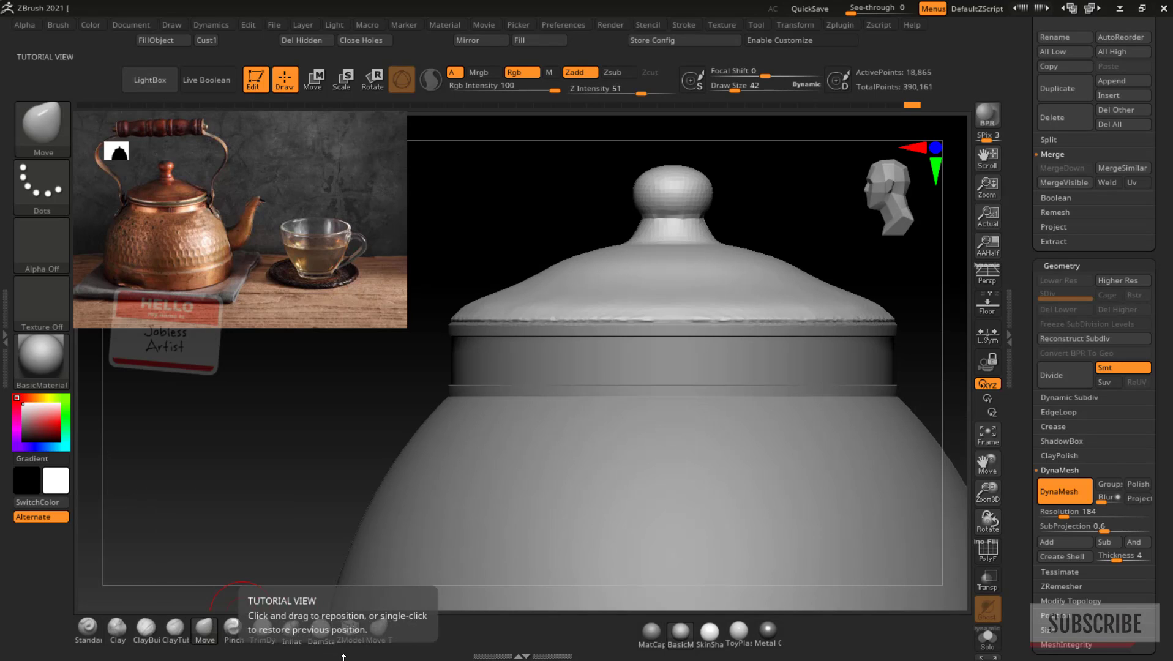
Form a thin raised ring around the base of the knob's stem with the DamStandard brush at draw size 42
click(321, 628)
mouse_move(704, 217)
mouse_down()
mouse_move(646, 216)
mouse_move(688, 241)
mouse_move(638, 242)
mouse_move(686, 237)
mouse_move(654, 239)
mouse_move(674, 241)
mouse_up()
key(ctrl)
mouse_move(813, 207)
mouse_down()
mouse_move(808, 239)
mouse_move(765, 257)
mouse_move(694, 249)
mouse_move(711, 236)
mouse_up()
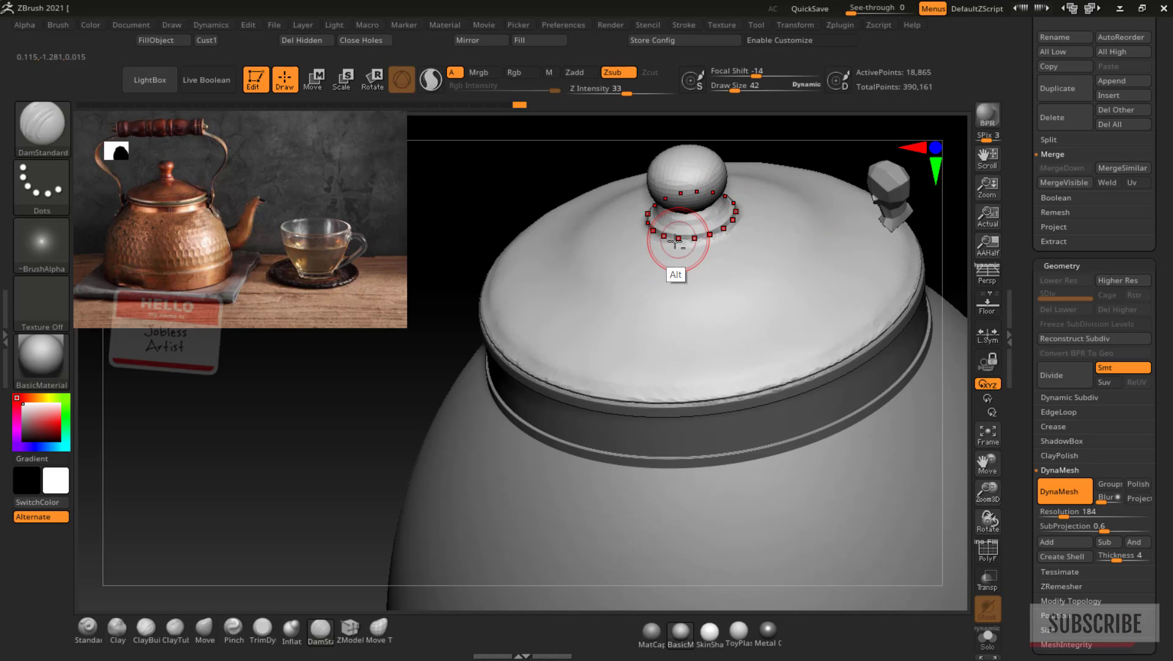
drag(439, 196, 489, 122)
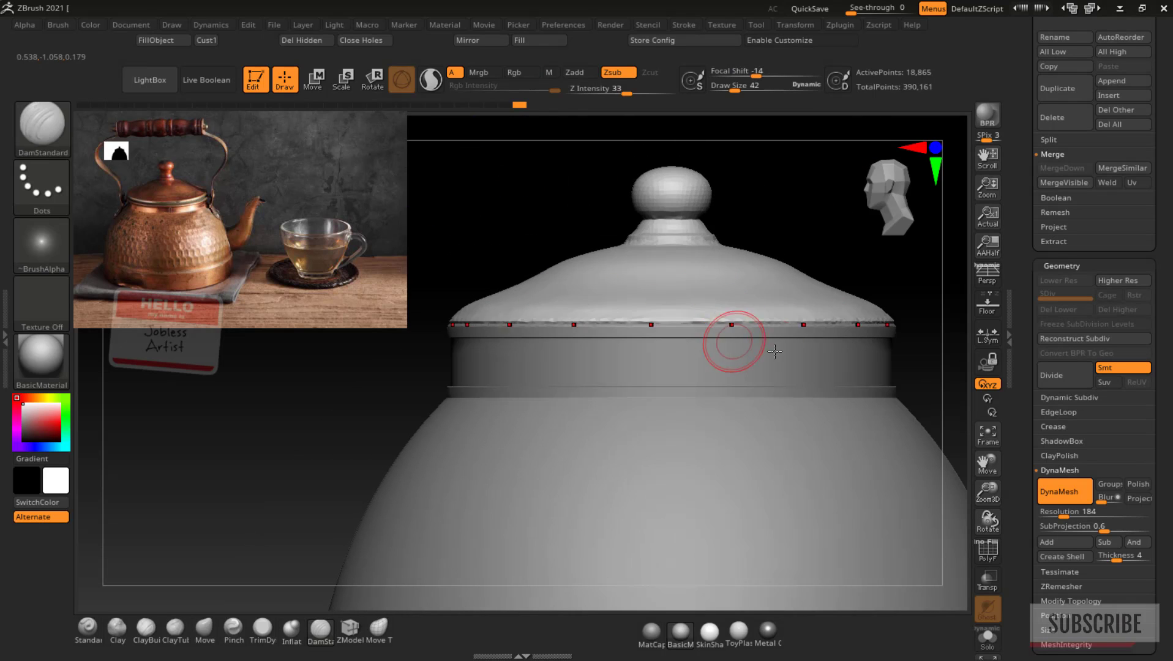
click(989, 443)
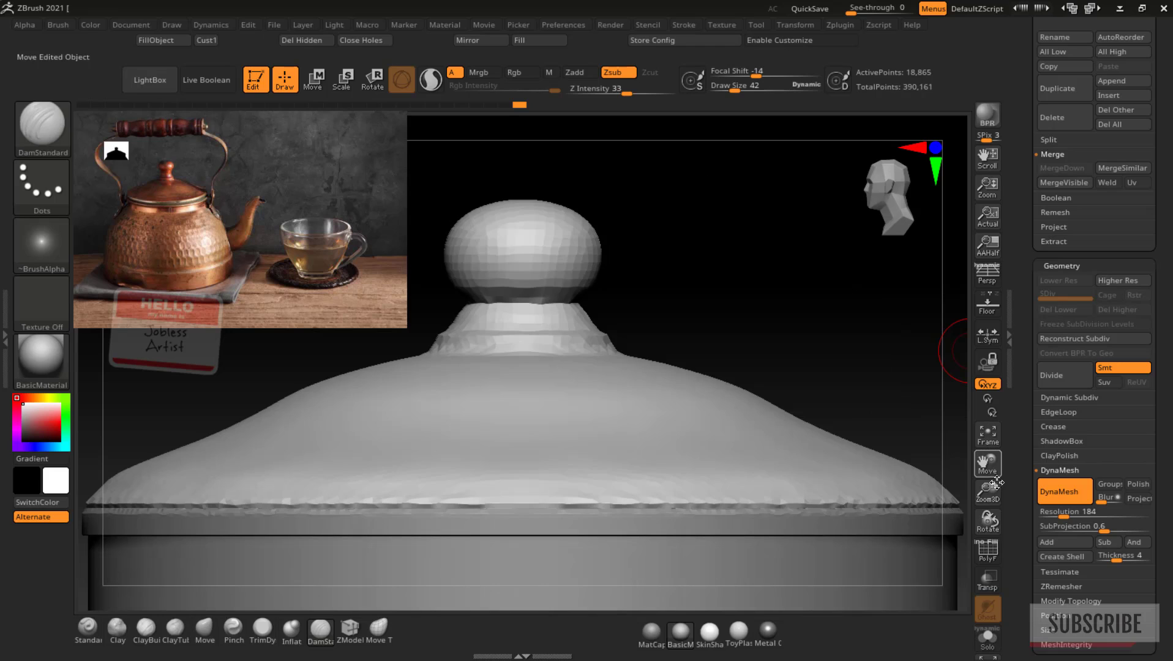
drag(952, 358, 1023, 484)
click(989, 442)
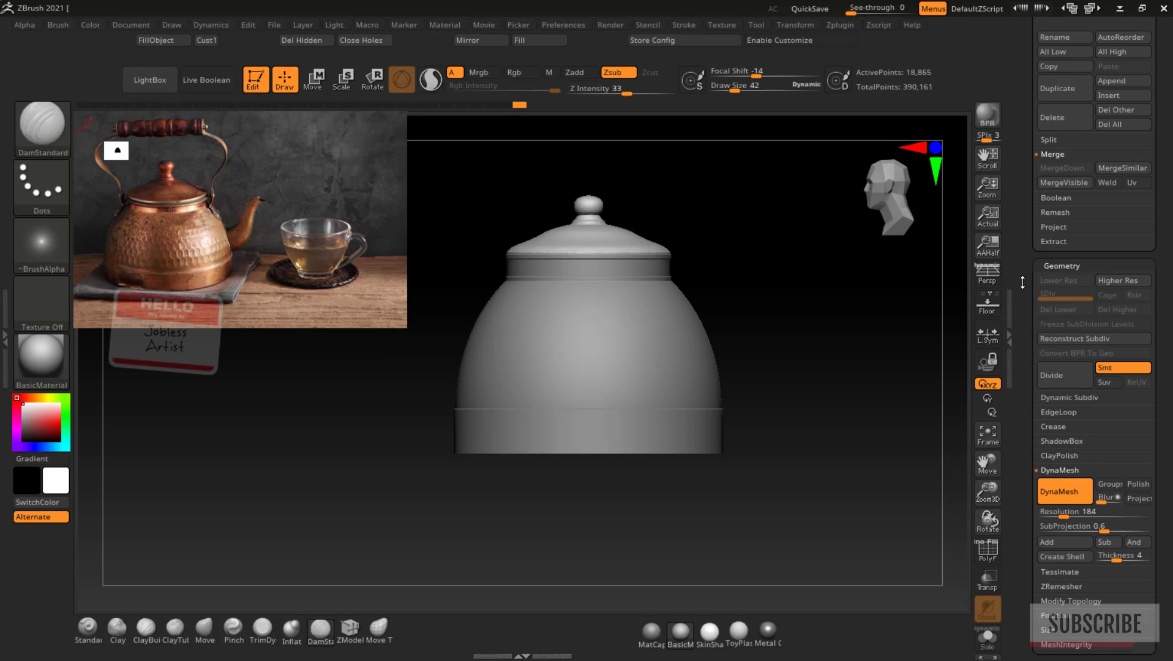
Merge the teapot body down with the neck ring and the lid into a single subtool
drag(1168, 139, 1168, 295)
drag(1160, 71, 1161, 110)
click(1084, 90)
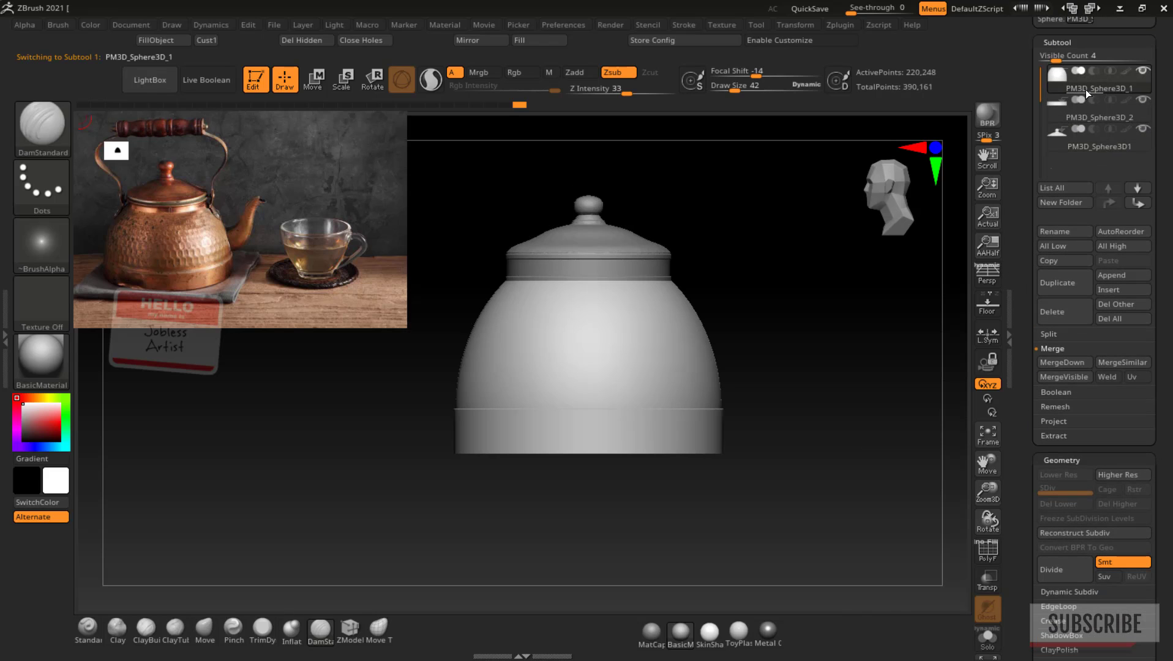
click(1063, 363)
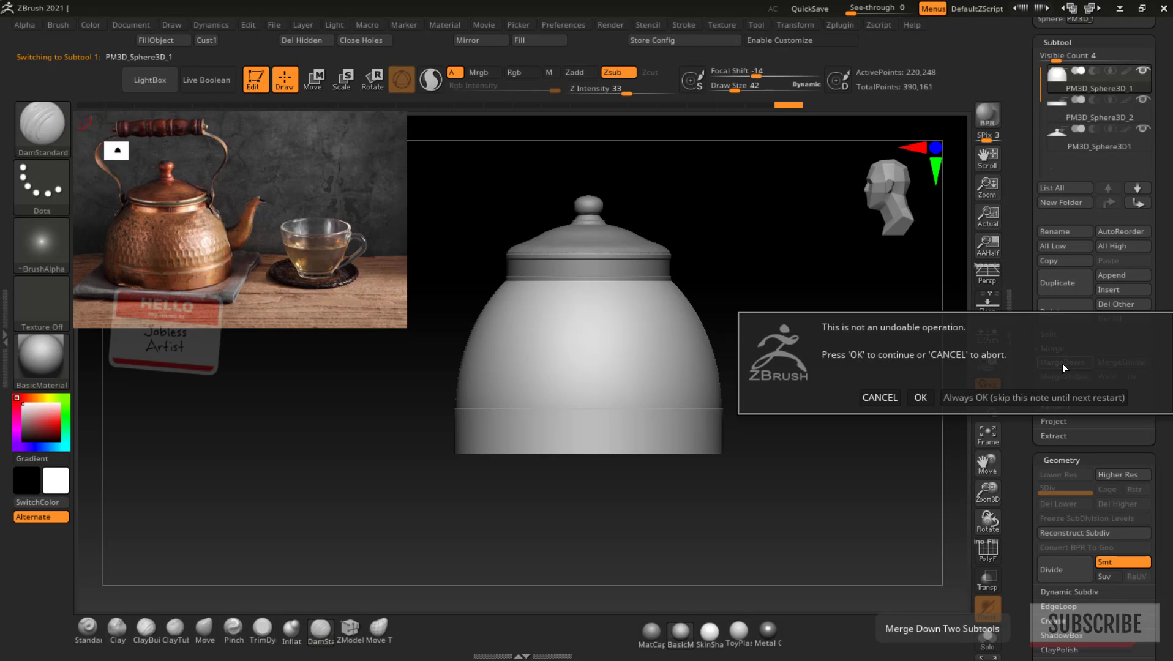
click(920, 397)
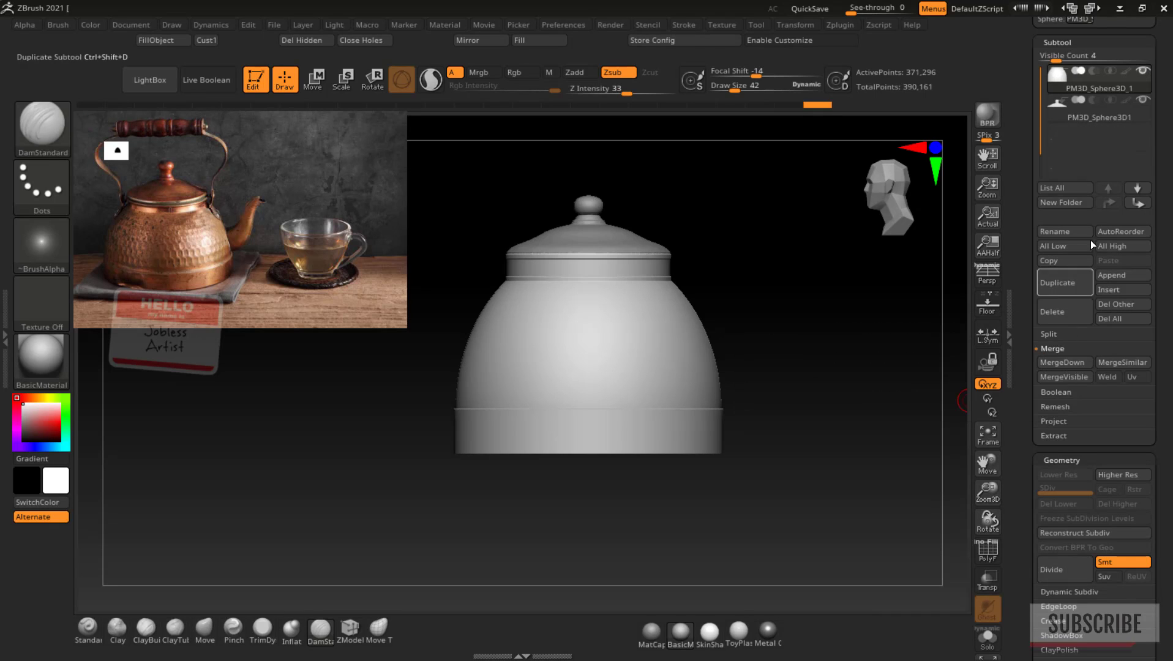
click(1063, 360)
click(928, 393)
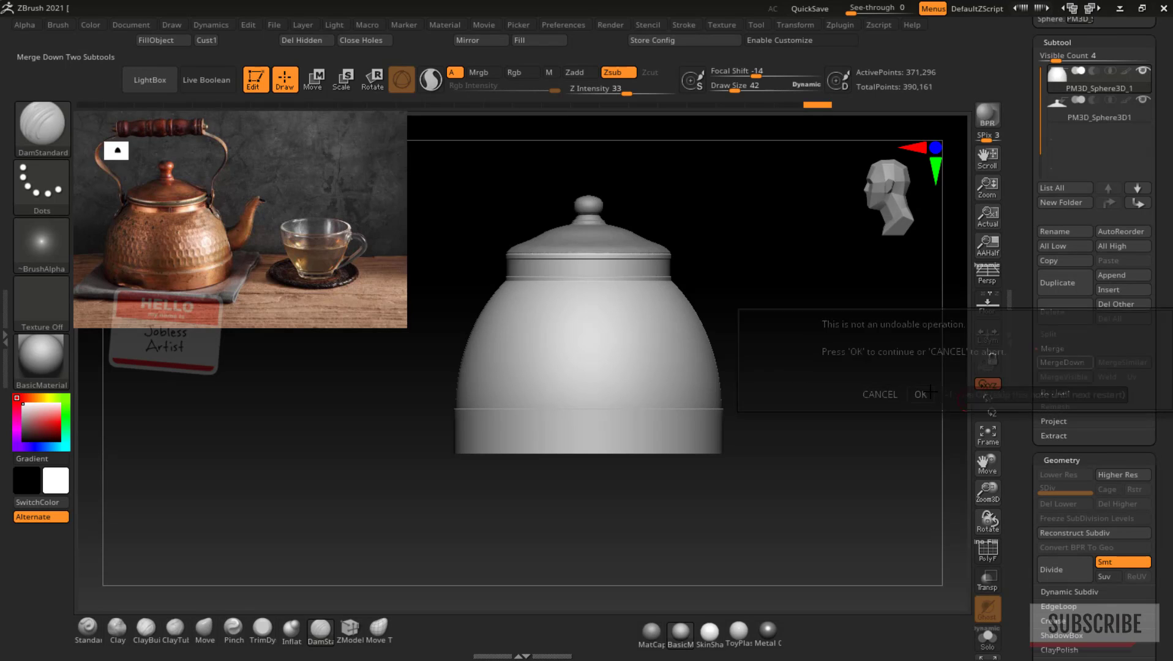
Scale the whole merged teapot up slightly and squash it a little along the vertical axis for squatter proportions
key(w)
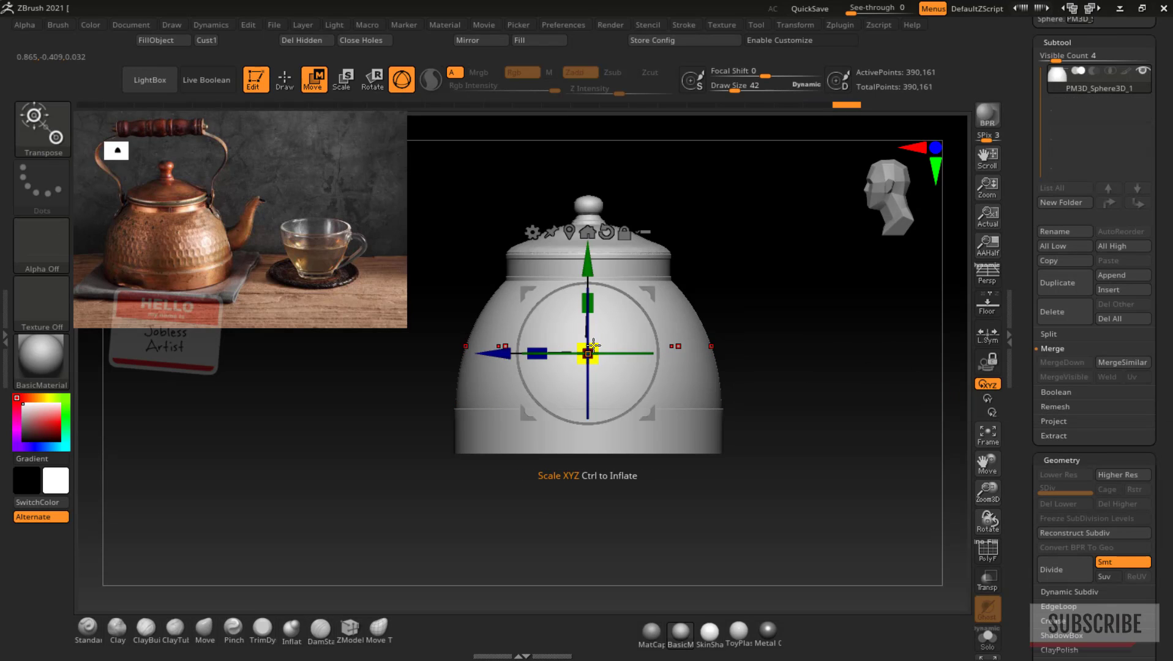
click(588, 232)
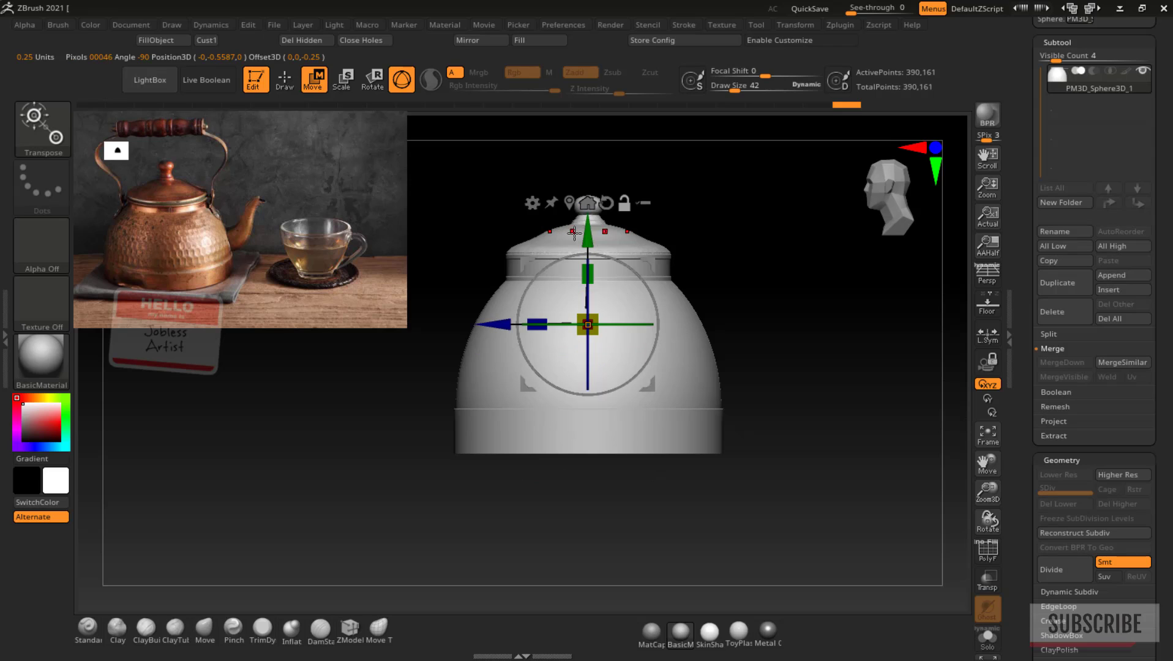
drag(596, 317, 603, 314)
drag(593, 270, 594, 280)
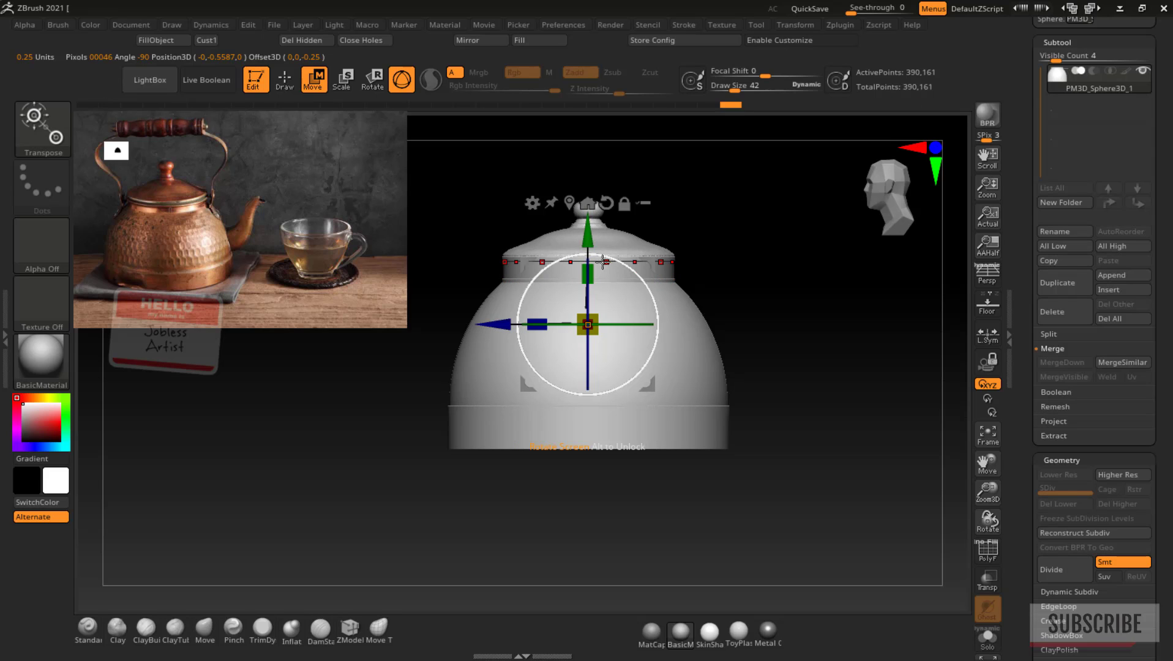
key(q)
mouse_move(831, 339)
mouse_down()
mouse_move(901, 402)
mouse_move(822, 379)
mouse_up()
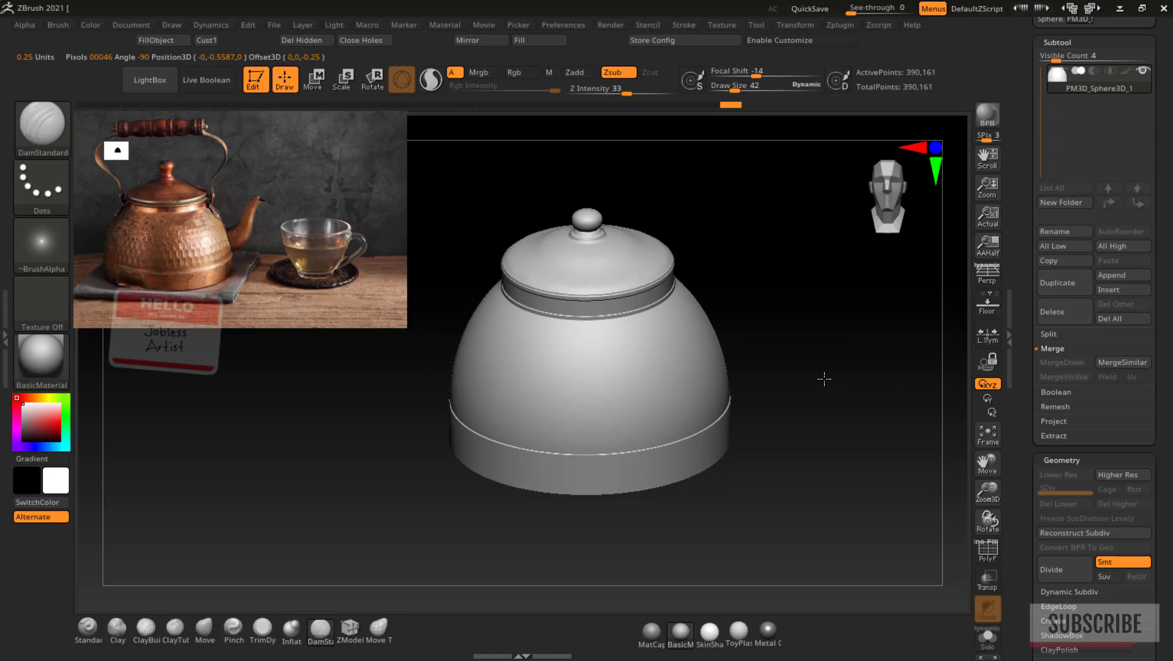
Display the polygroup wireframe and hide the lid and knob polygroups, leaving only the body and neck ring visible
key(w)
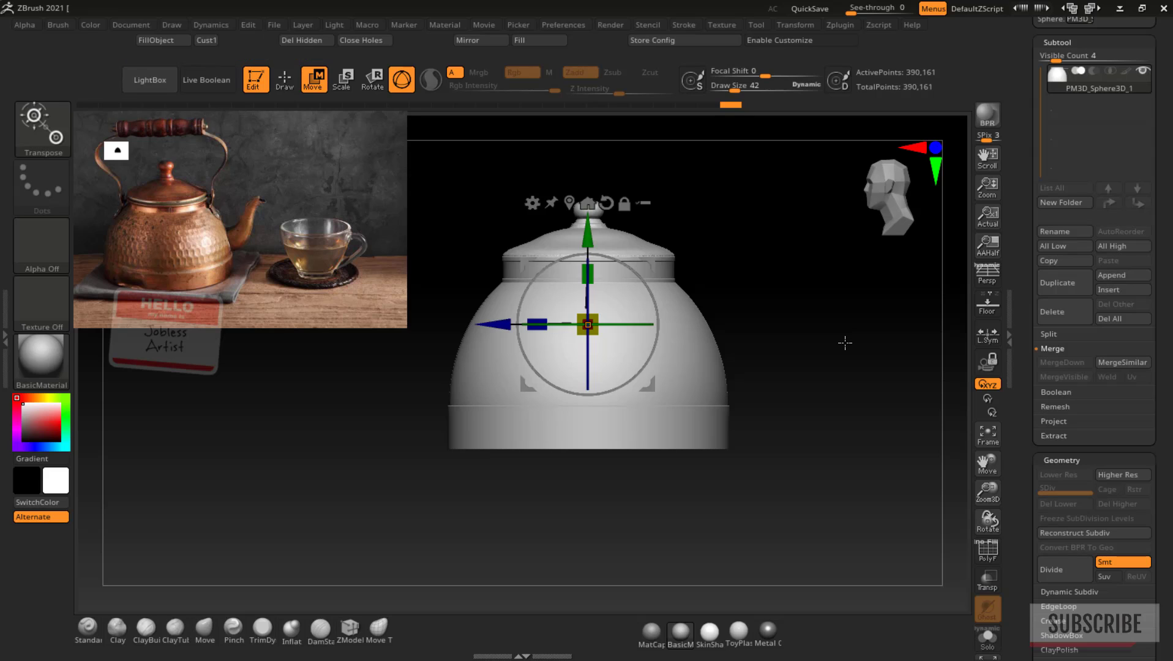
key(q)
key(shift)
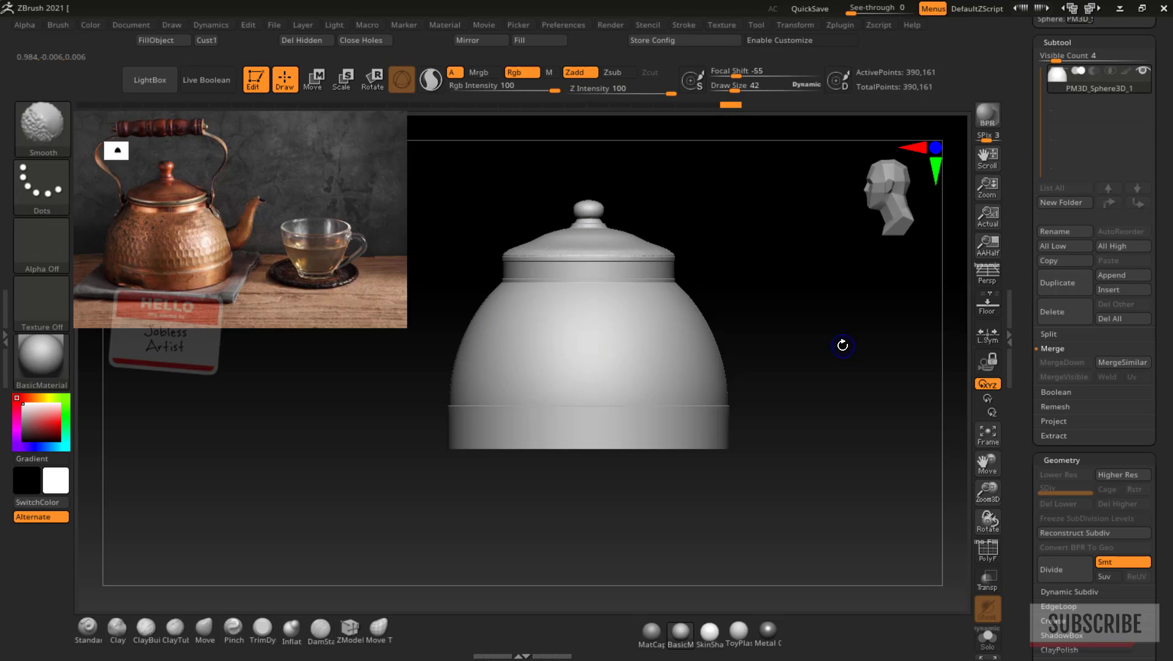
key(shift+f)
key(ctrl+shift)
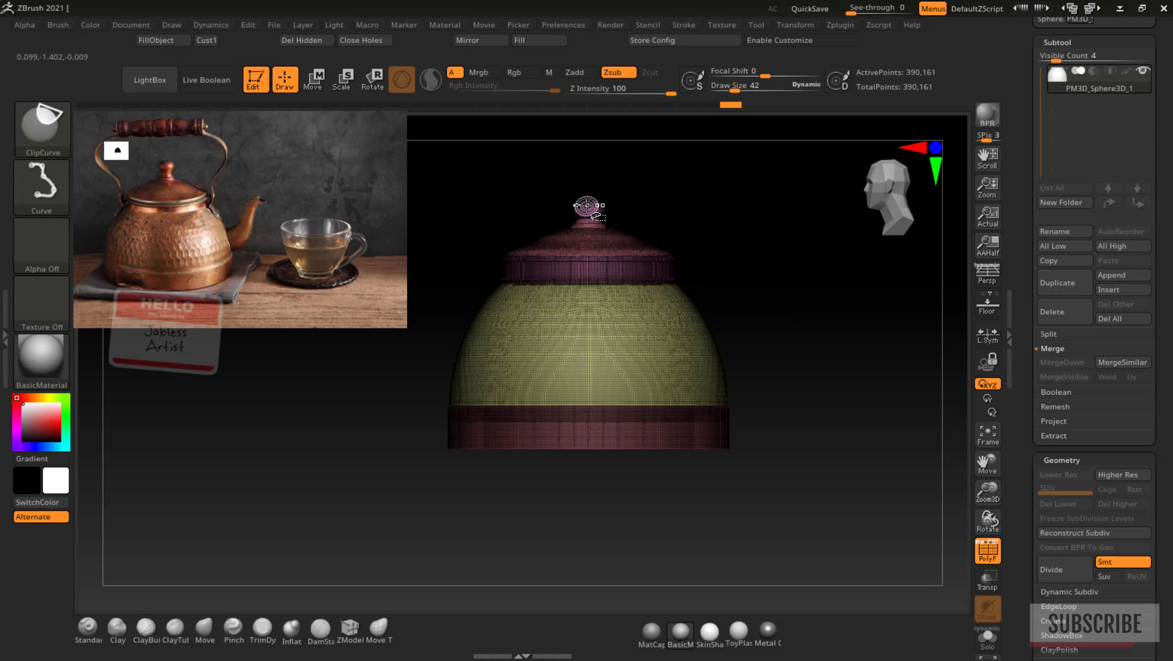
ctrl+shift+click(588, 235)
ctrl+shift+click(618, 219)
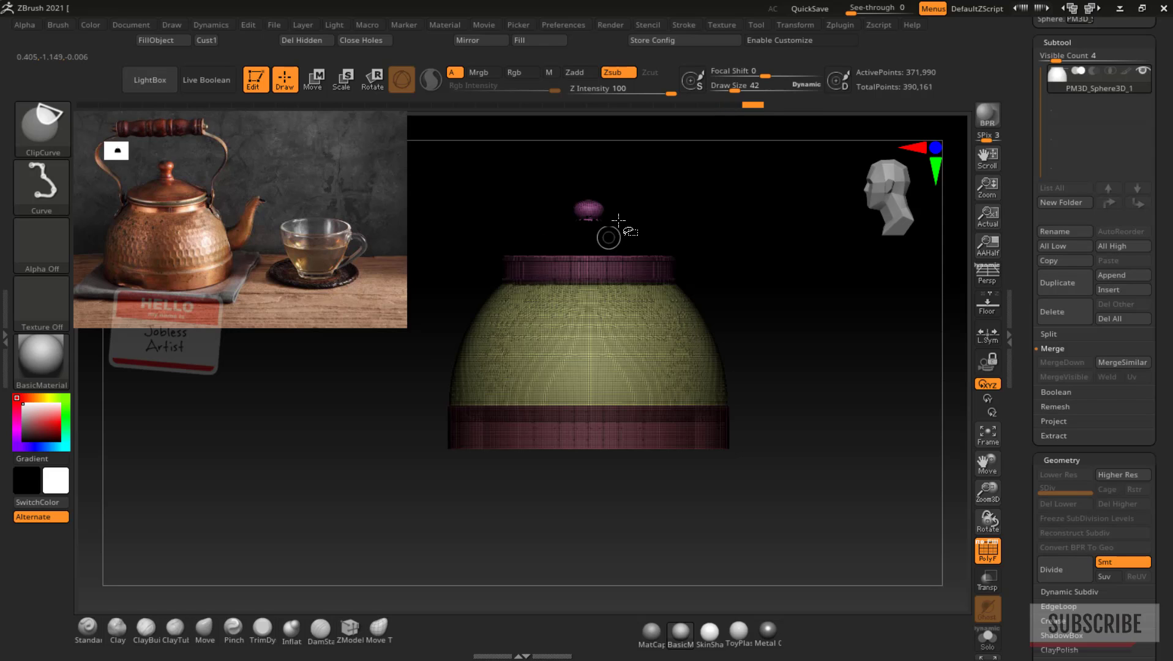
Split the hidden lid and knob into their own subtool, make it active, and switch off the wireframe display
mouse_move(806, 249)
mouse_down()
mouse_move(864, 348)
mouse_move(802, 269)
mouse_move(784, 225)
mouse_move(800, 308)
mouse_up()
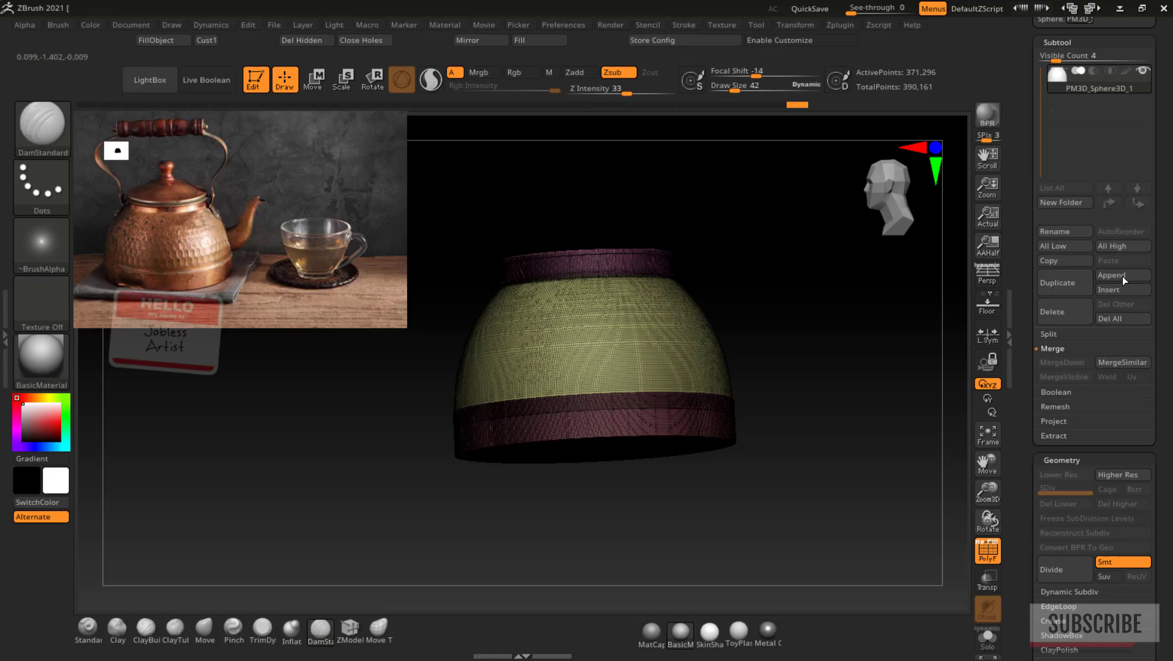
click(1049, 334)
click(1068, 363)
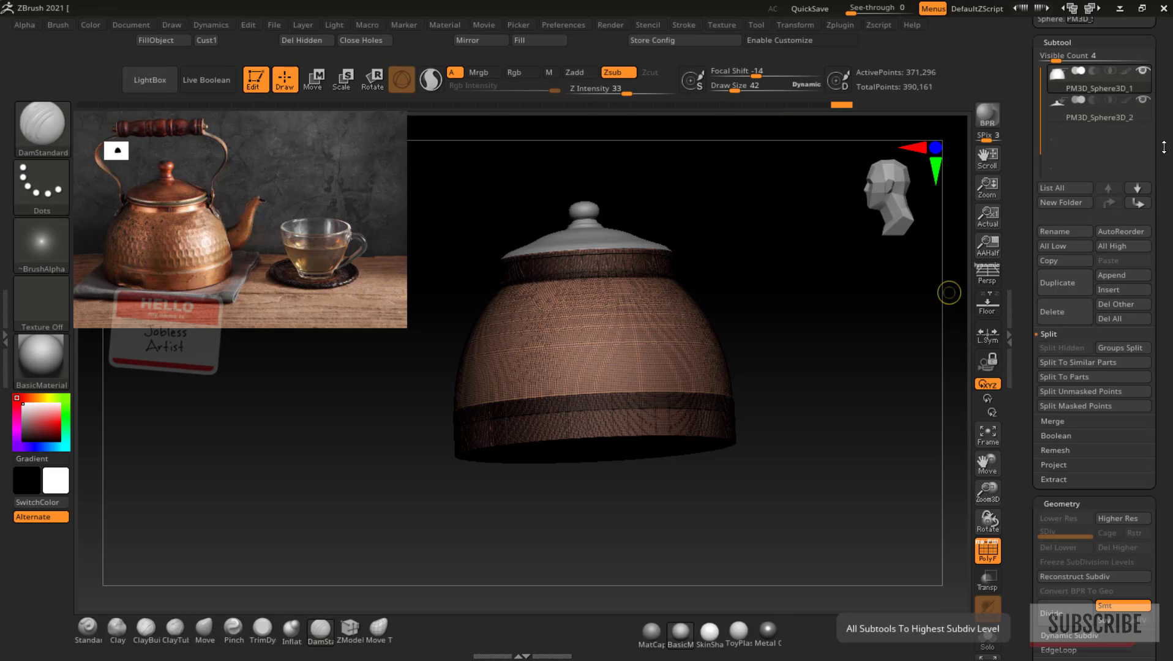
click(1096, 115)
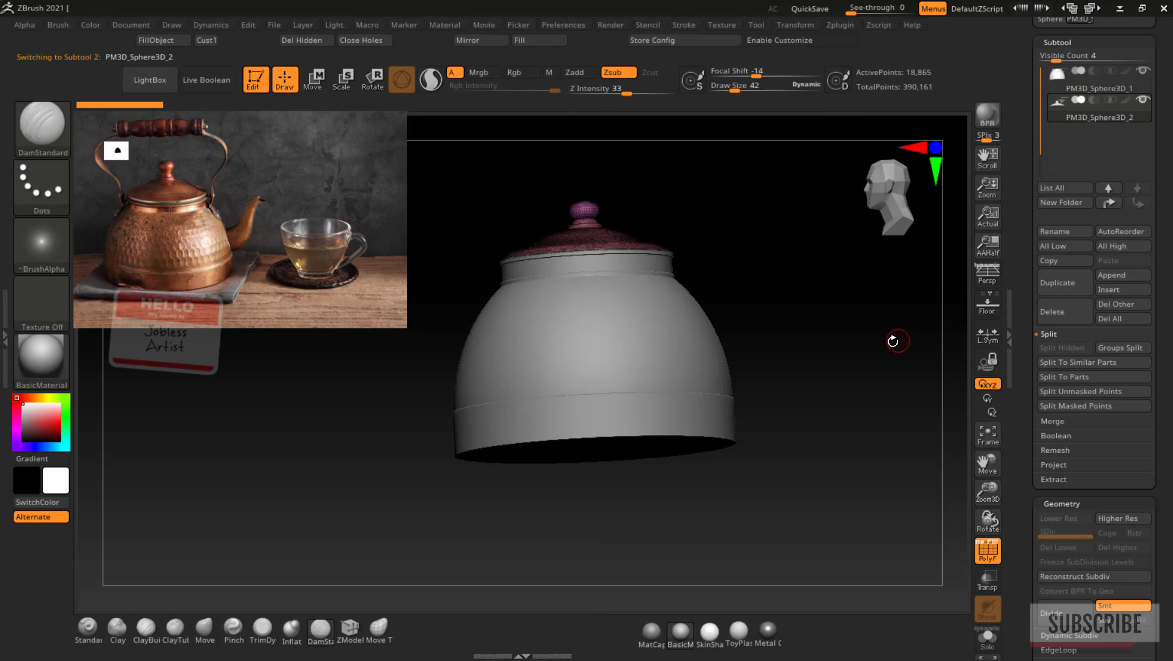
drag(903, 396, 914, 403)
key(shift+f)
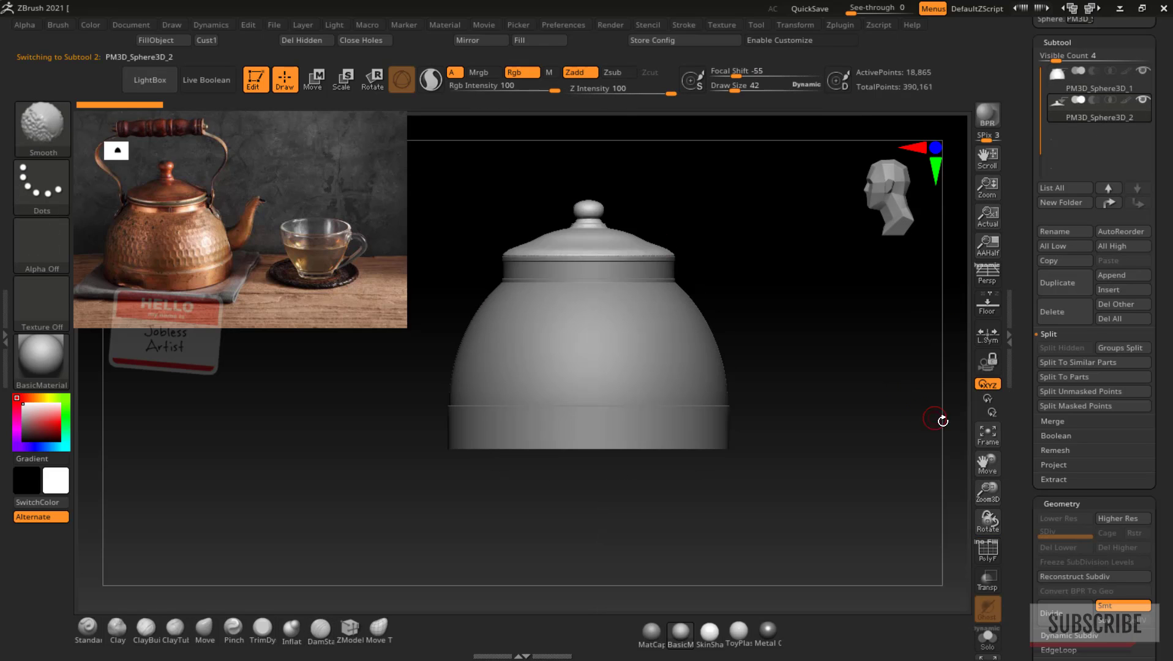
Start saving the tool in the "arabic pot" folder and open its file name for editing
key(ctrl+s)
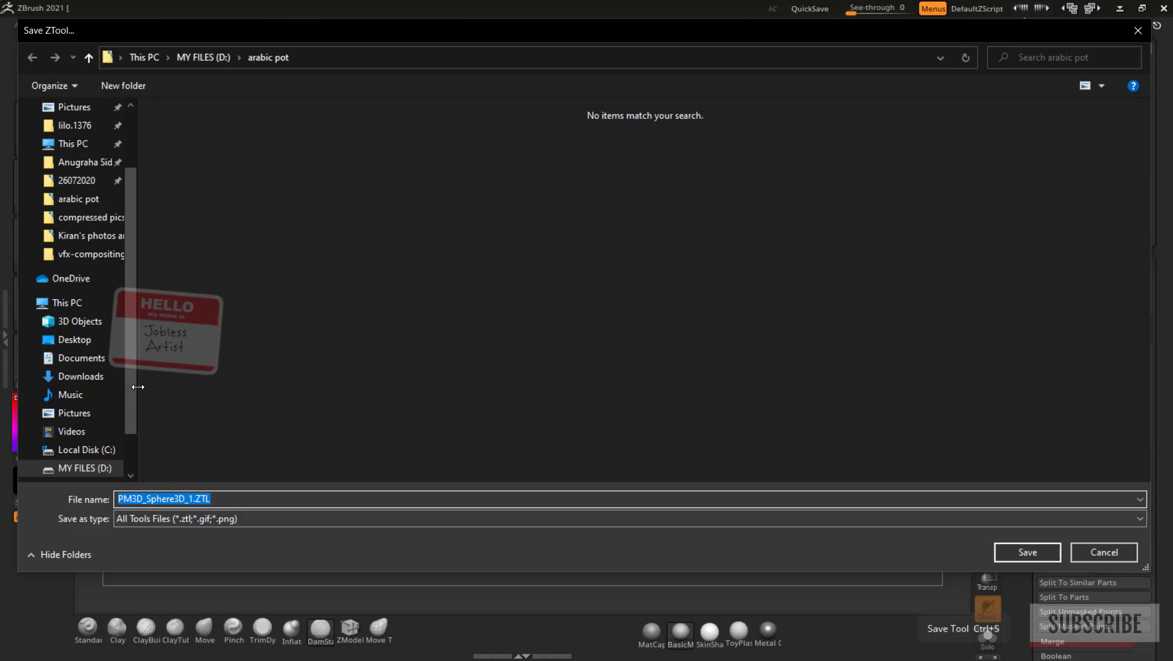
click(79, 198)
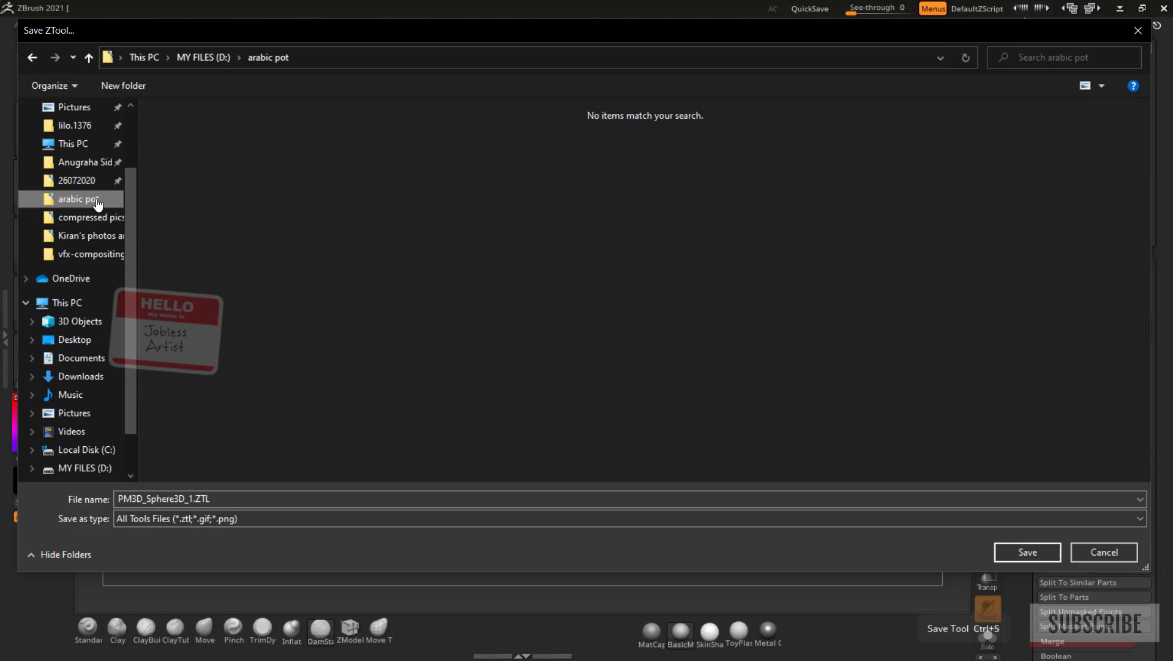
click(192, 502)
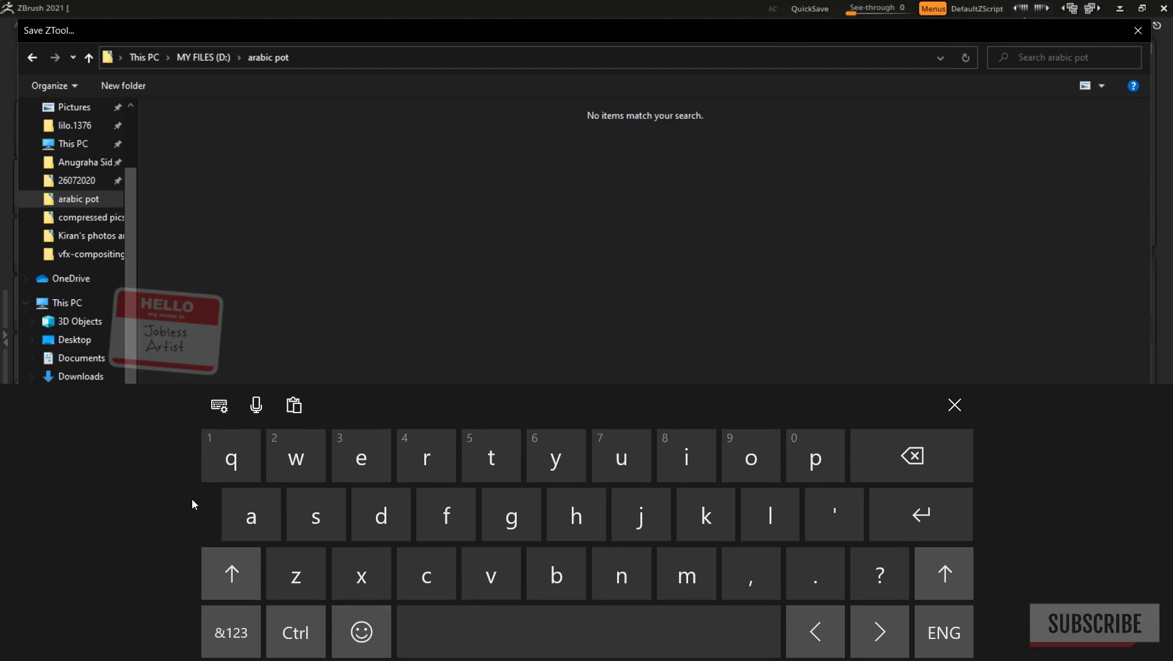
click(955, 402)
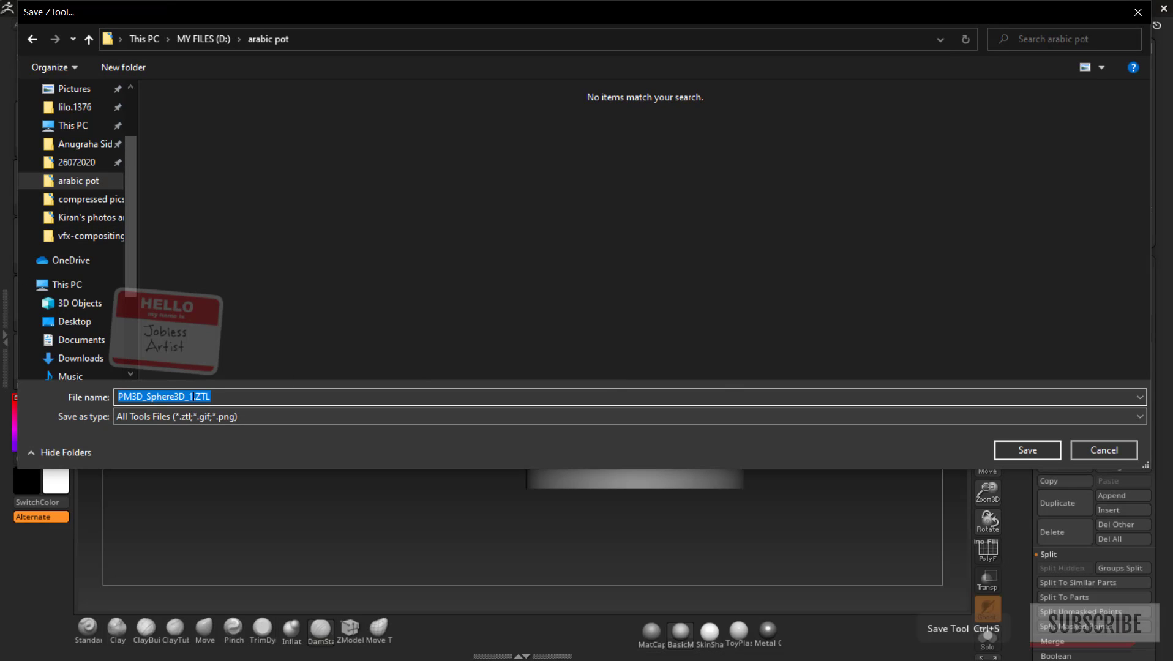